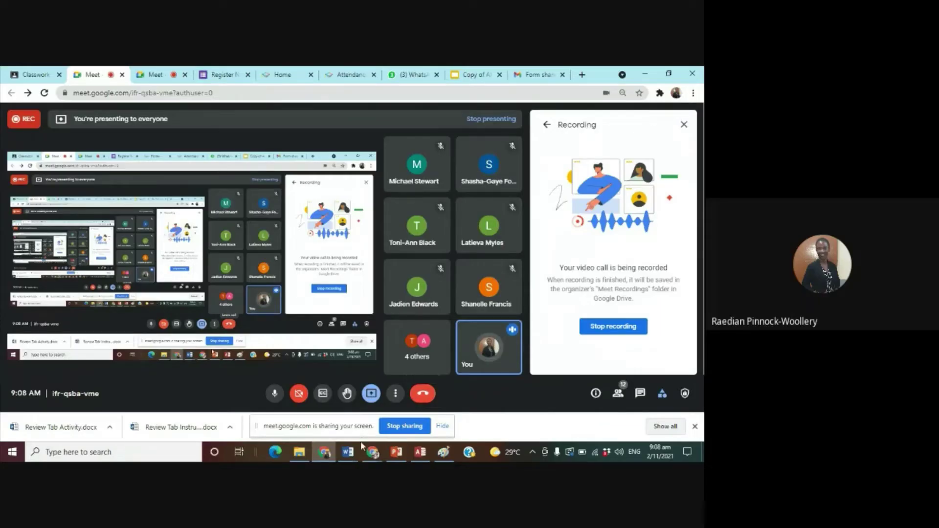
# - Switch to Word and show the beginning of the Review Tab Instructions document
pyautogui.moveTo(348, 449)
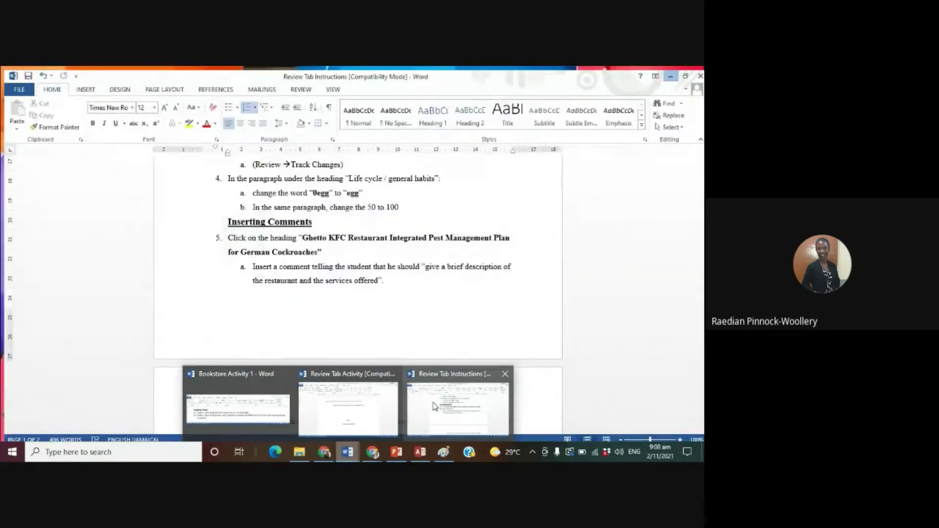
pyautogui.click(433, 406)
pyautogui.scroll(7, 355, 255)
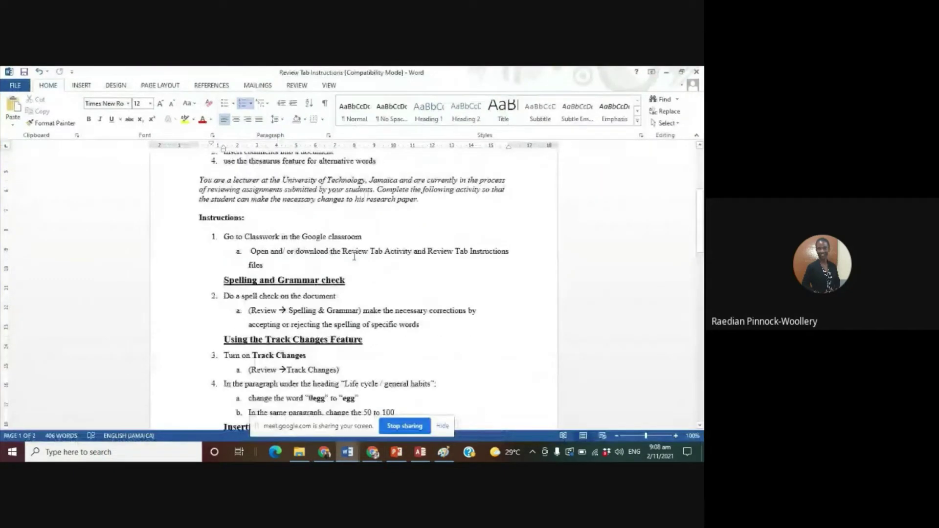
pyautogui.scroll(5, 354, 256)
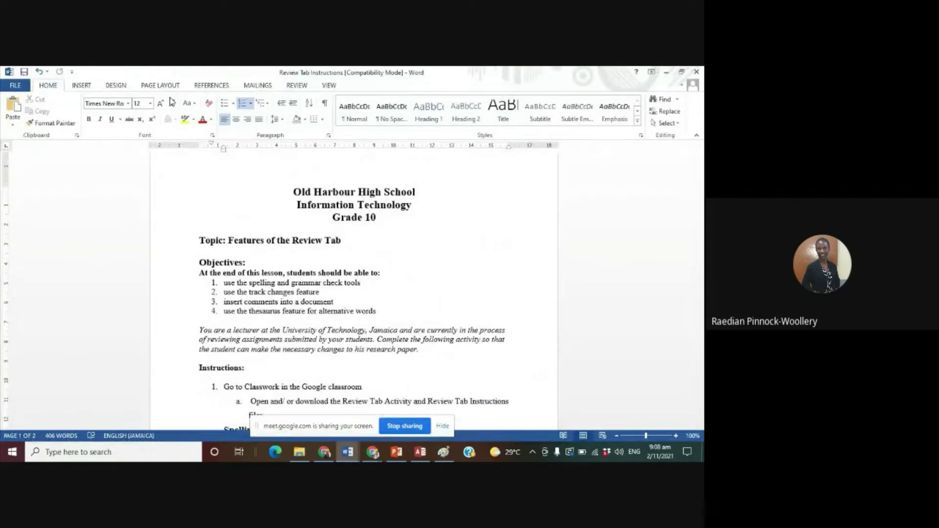
# - Show the Review commands and look at the available language options without choosing one
pyautogui.click(297, 86)
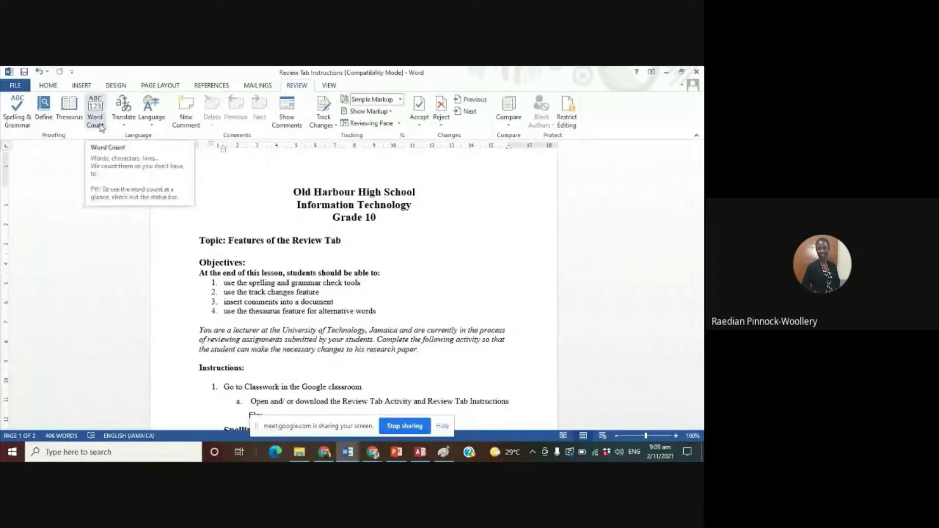
pyautogui.click(152, 122)
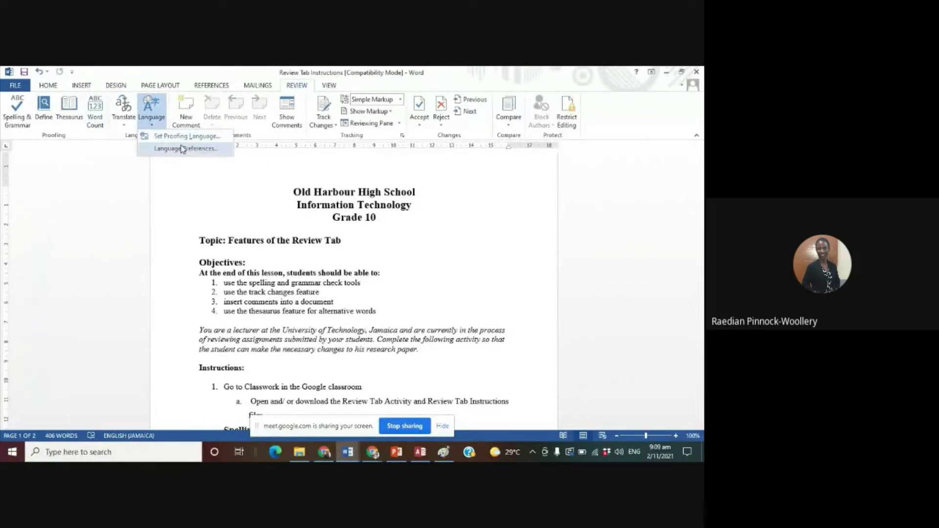
pyautogui.click(198, 183)
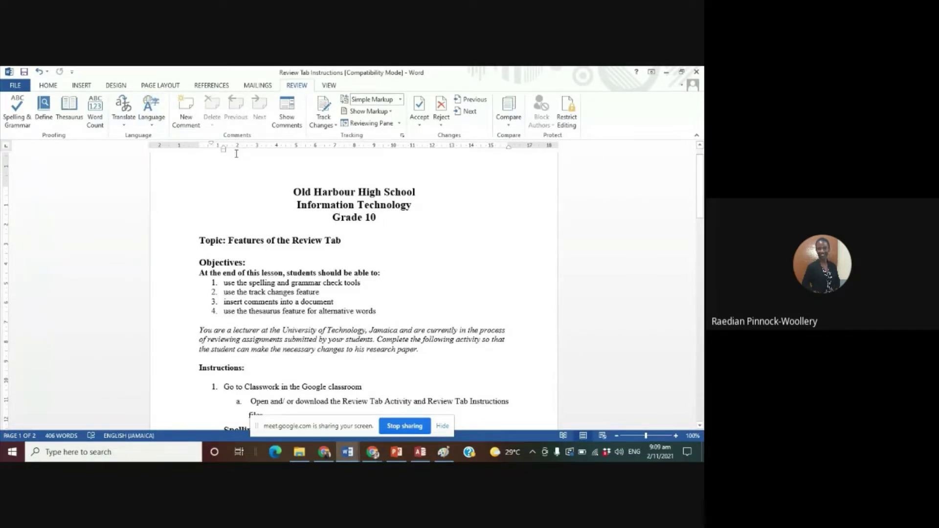
# - Read the lesson objectives, the lecturer scenario and the spelling and grammar check instructions at an enlarged text size
pyautogui.scroll(-1, 443, 208)
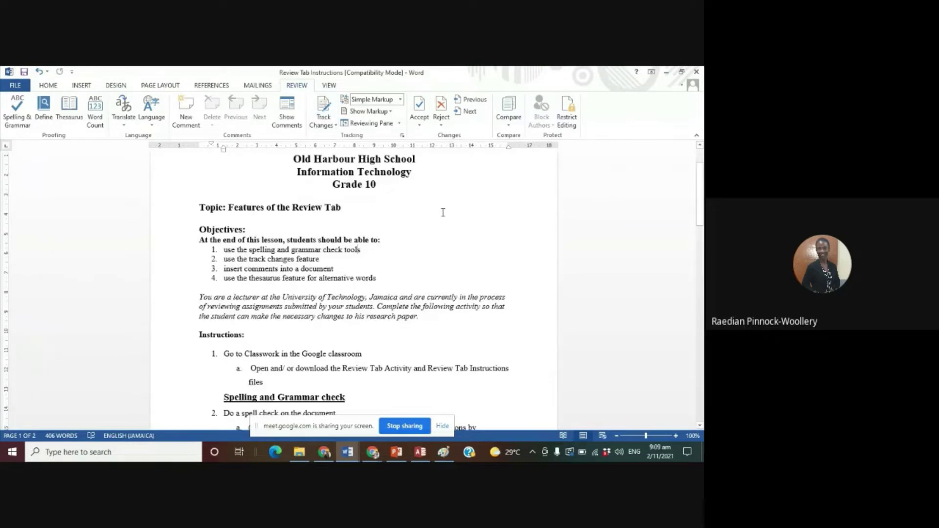
pyautogui.scroll(-3, 443, 212)
pyautogui.scroll(-1, 420, 215)
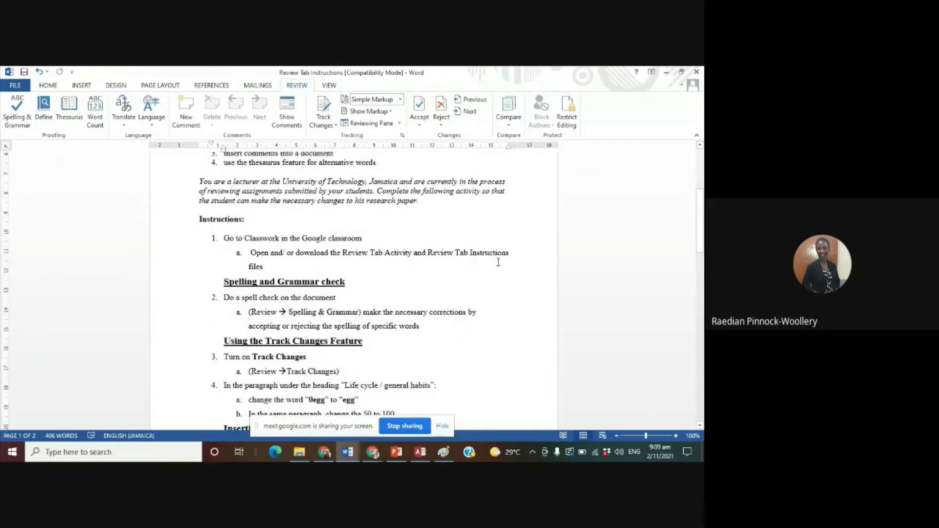
pyautogui.scroll(1, 351, 269)
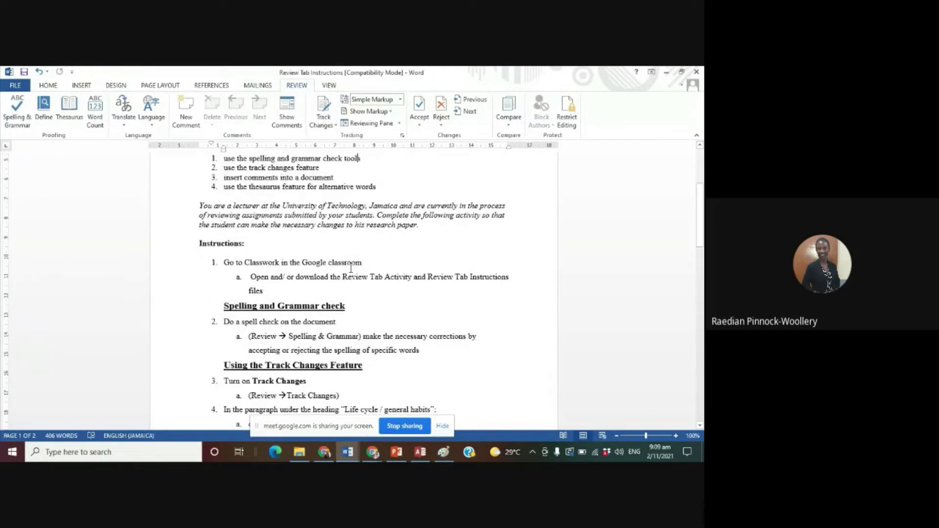
pyautogui.scroll(2, 350, 269)
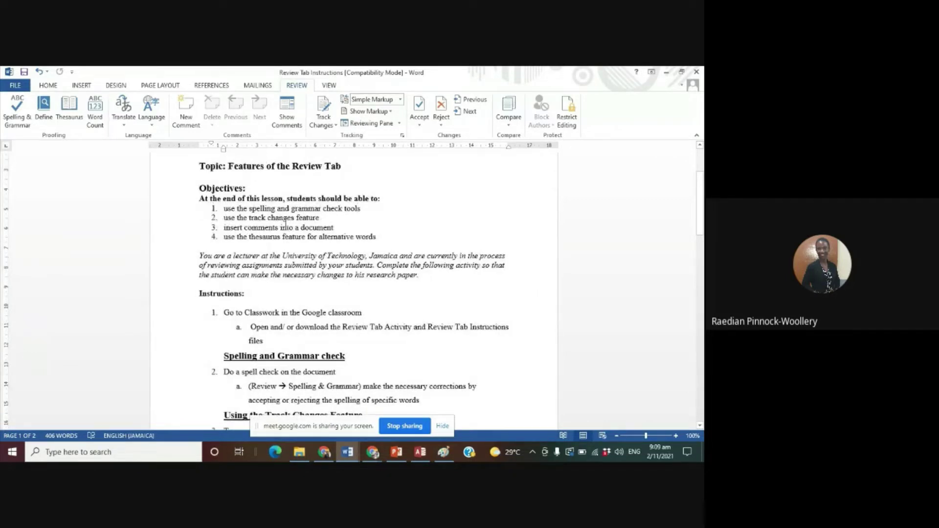
pyautogui.scroll(2, 293, 243)
pyautogui.scroll(4, 294, 244)
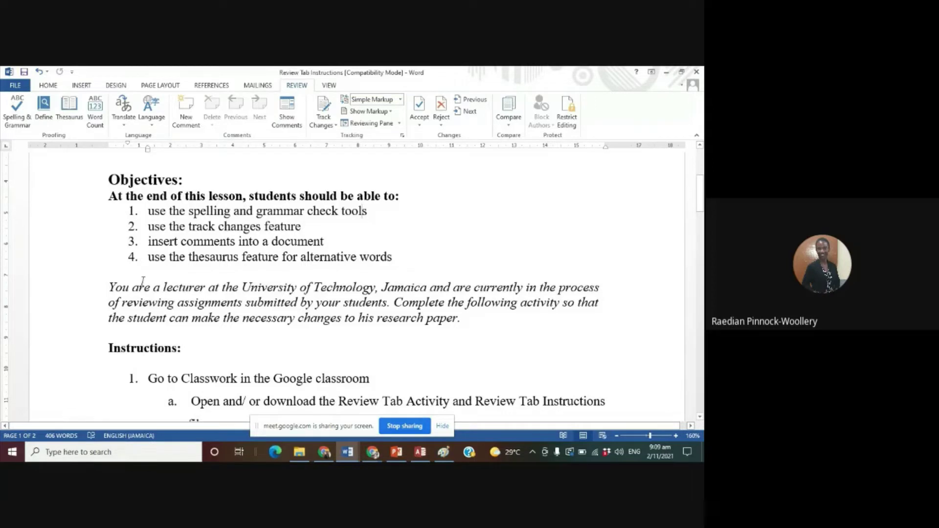
pyautogui.scroll(-1, 143, 289)
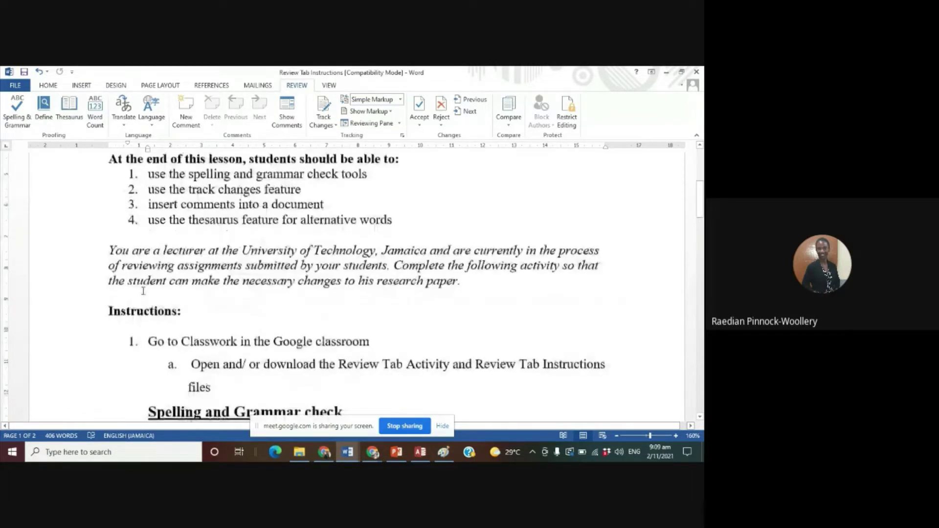
pyautogui.scroll(-2, 144, 290)
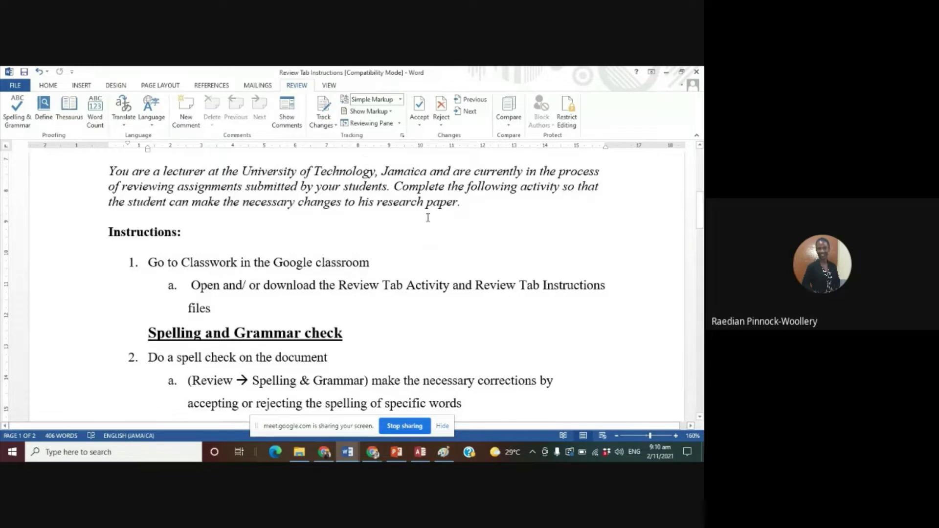
pyautogui.scroll(-1, 428, 217)
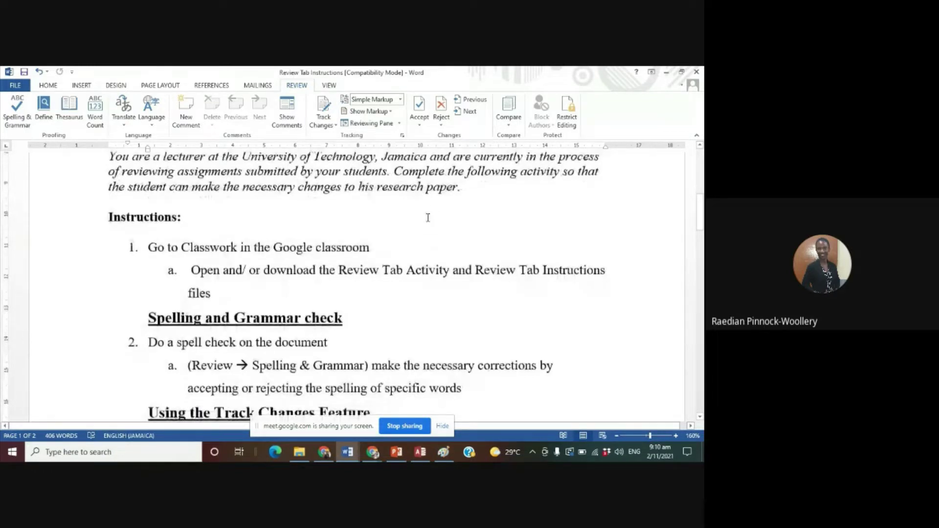
pyautogui.scroll(-1, 284, 307)
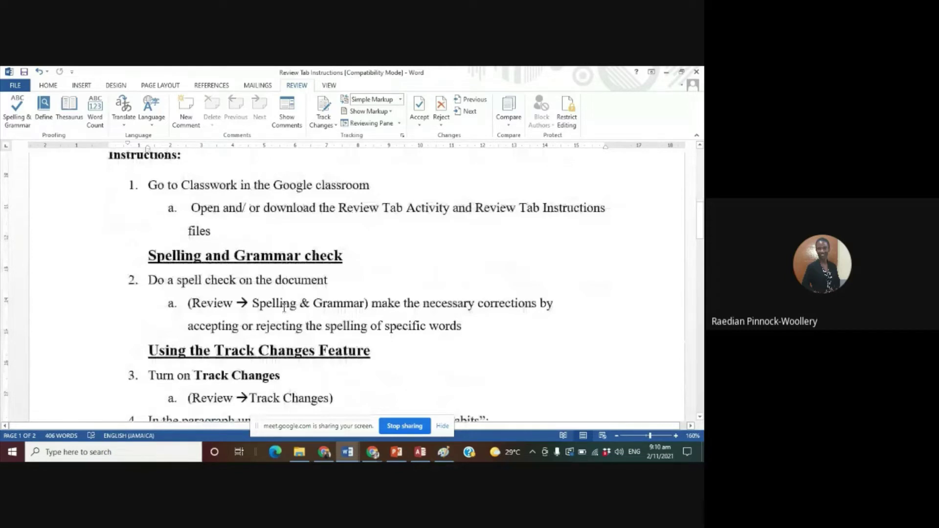
# - Switch to the Review Tab Activity document and examine its title page through to the restaurant heading on the second page
pyautogui.click(348, 452)
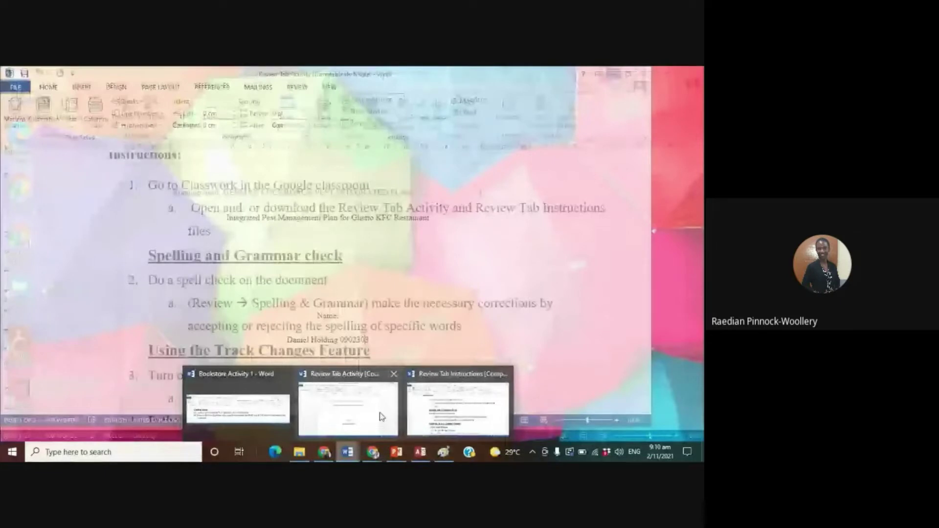
pyautogui.click(382, 417)
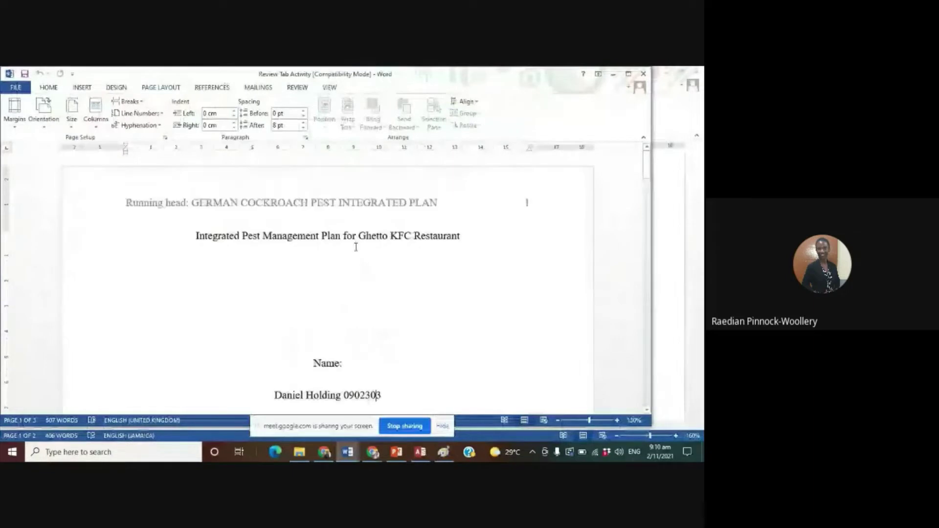
pyautogui.scroll(-2, 443, 247)
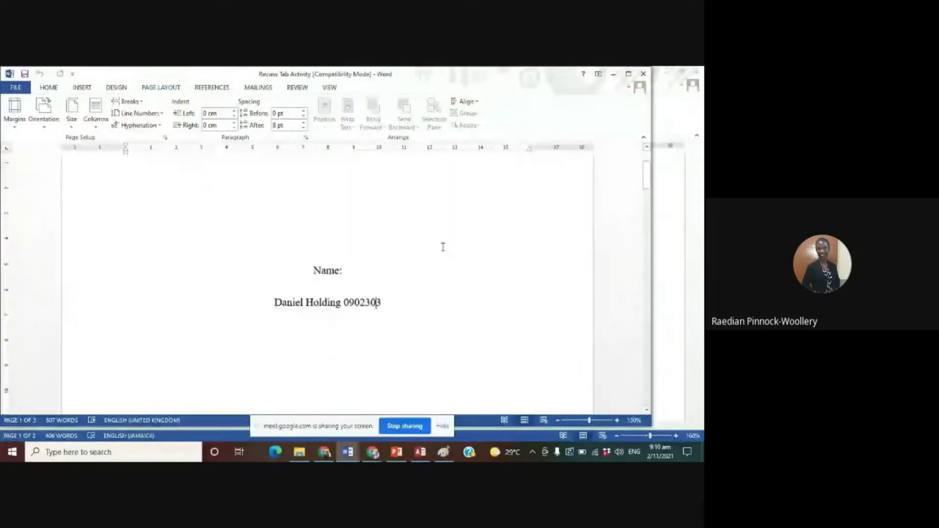
pyautogui.scroll(-2, 443, 247)
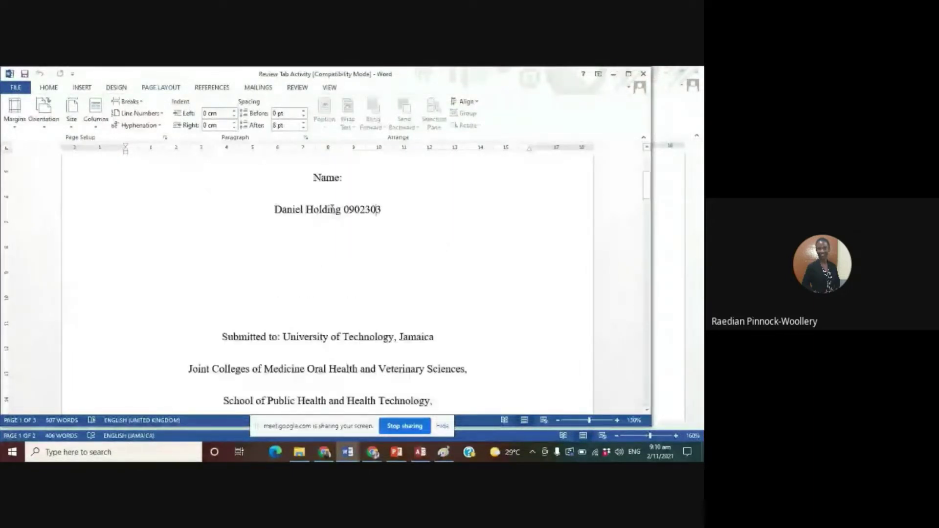
pyautogui.scroll(-2, 413, 212)
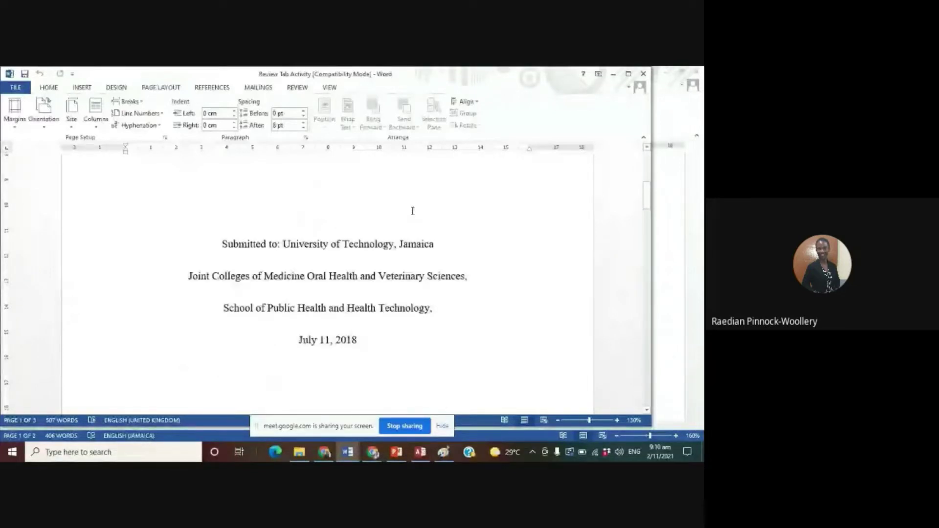
pyautogui.scroll(-3, 412, 211)
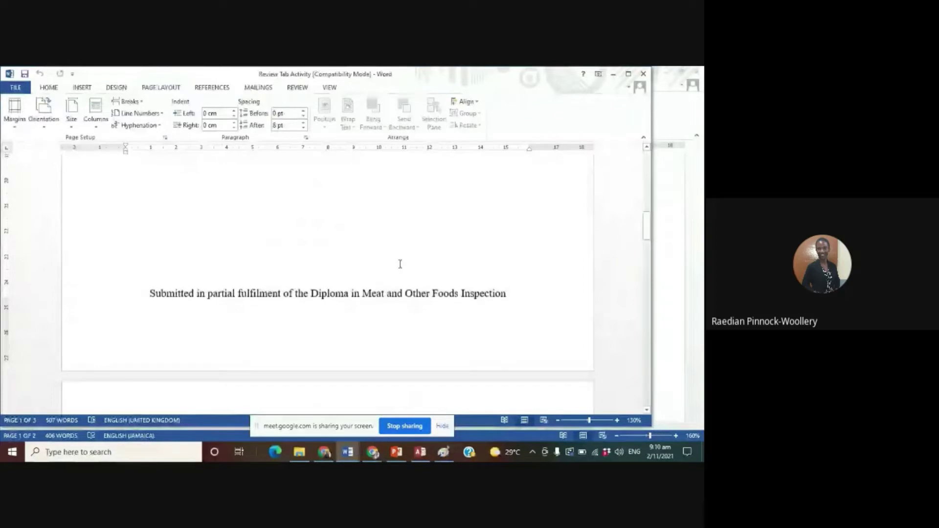
pyautogui.scroll(-1, 399, 264)
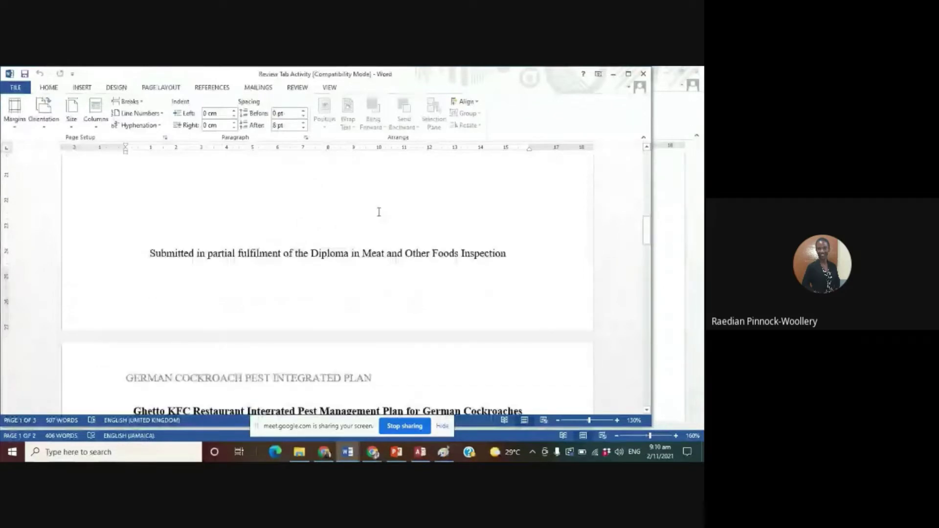
pyautogui.scroll(-2, 396, 217)
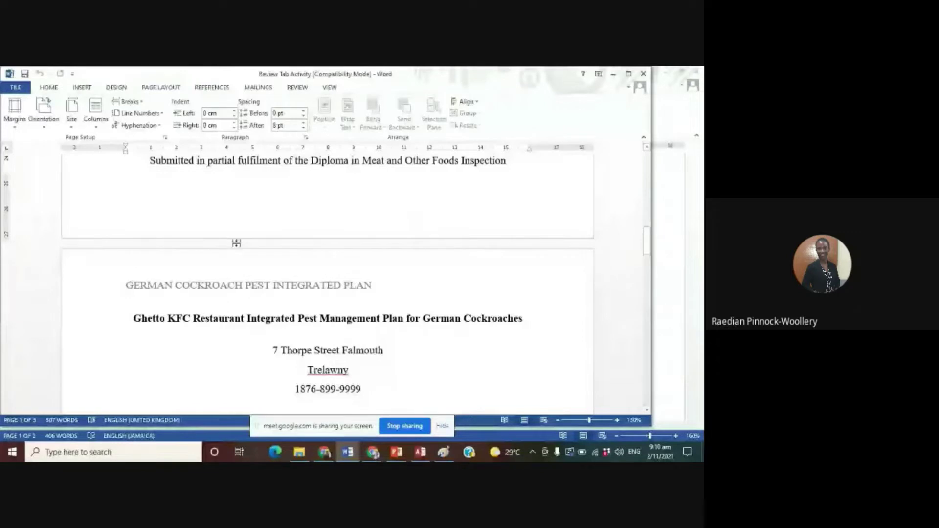
# - Arrange the two document windows side by side, with Review Tab Activity on the left and Review Tab Instructions on the right
pyautogui.click(629, 75)
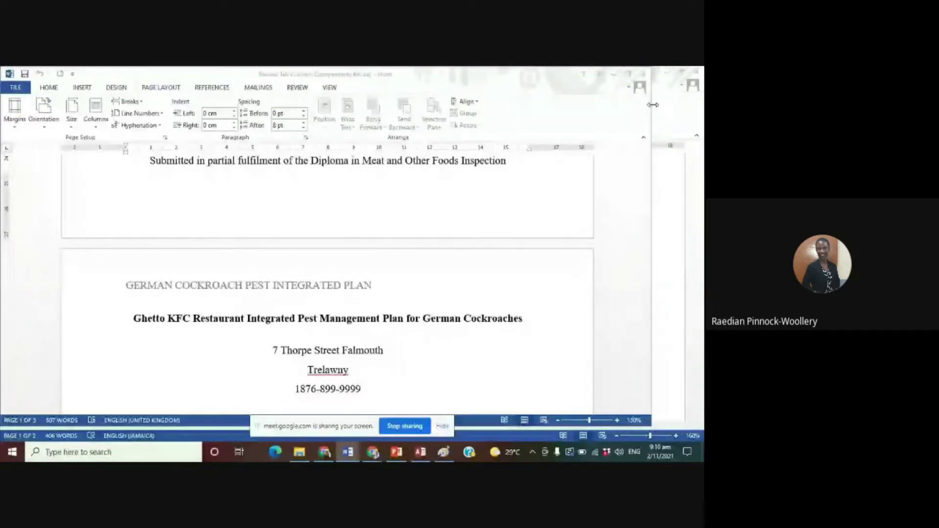
pyautogui.moveTo(653, 104); pyautogui.dragTo(359, 108)
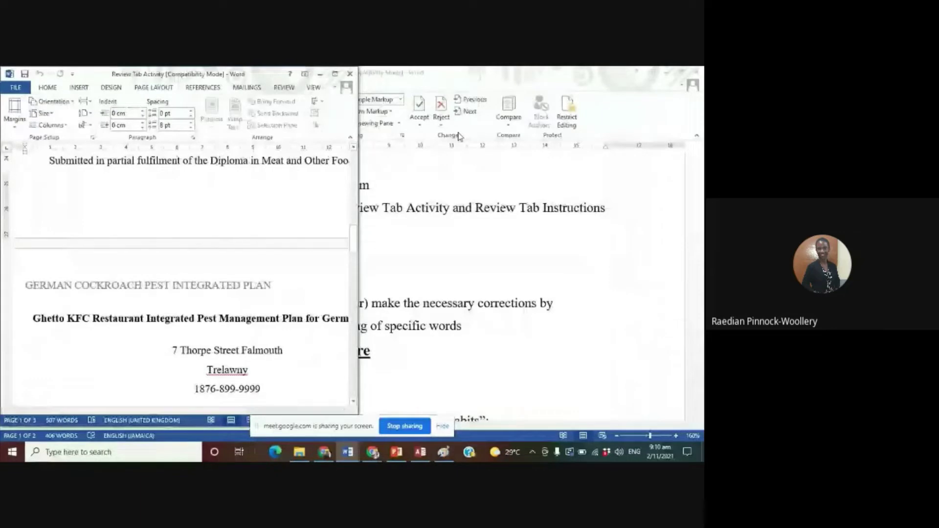
pyautogui.click(460, 136)
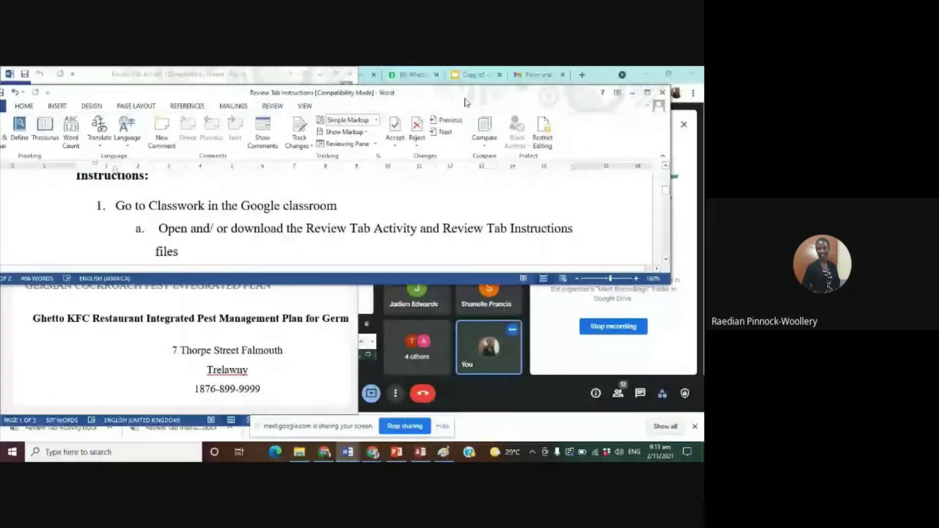
pyautogui.moveTo(465, 103); pyautogui.dragTo(676, 106)
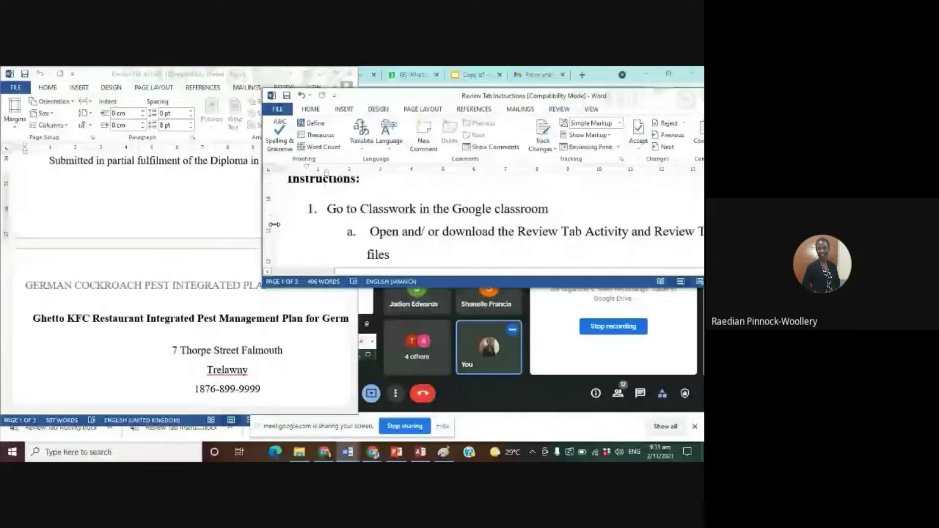
pyautogui.moveTo(274, 225); pyautogui.dragTo(381, 238)
pyautogui.moveTo(524, 287); pyautogui.dragTo(525, 415)
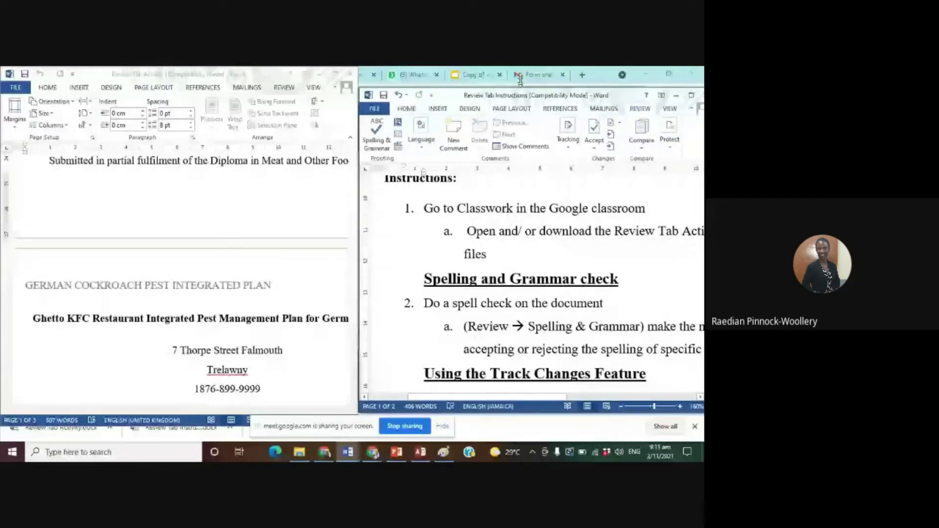
pyautogui.doubleClick(520, 78)
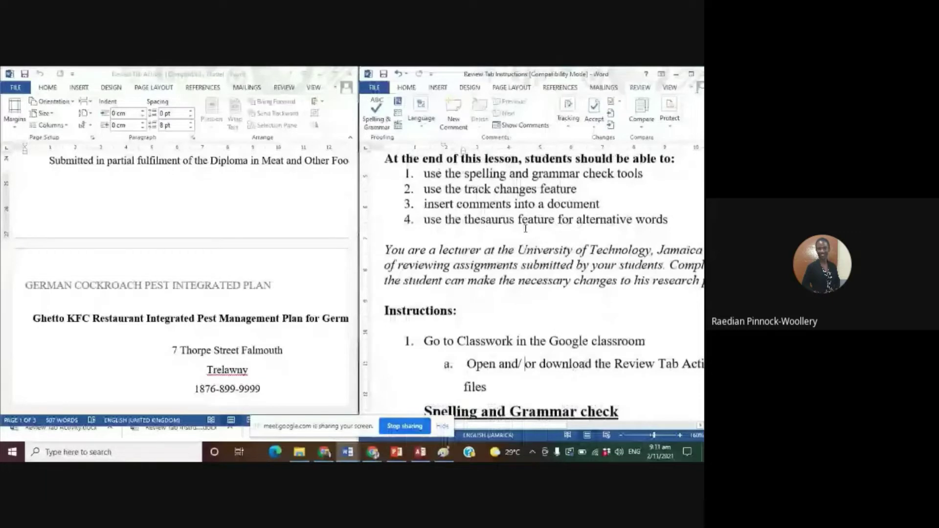
# - Display the activity's Description of Pest section beside the spelling and Track Changes instructions, and move the screen-sharing notice clear of both documents
pyautogui.click(154, 360)
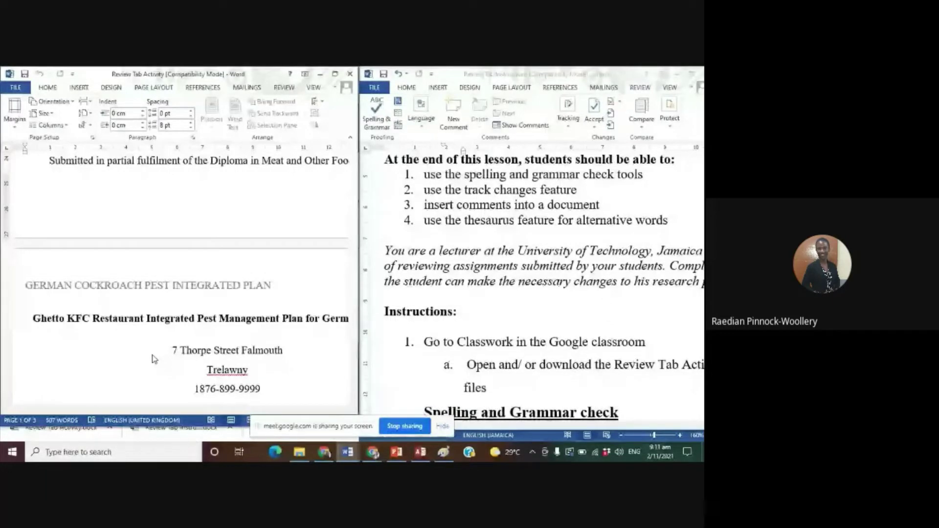
pyautogui.scroll(5, 199, 301)
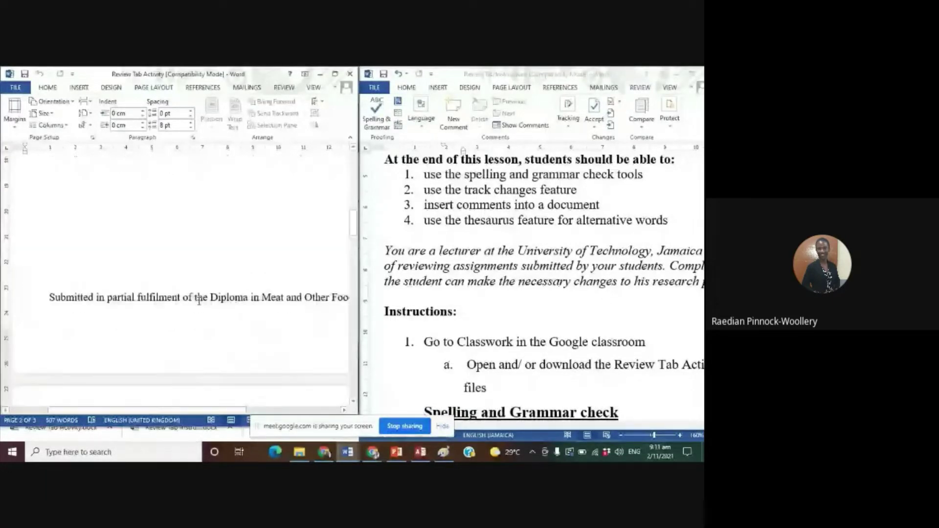
pyautogui.scroll(-8, 199, 300)
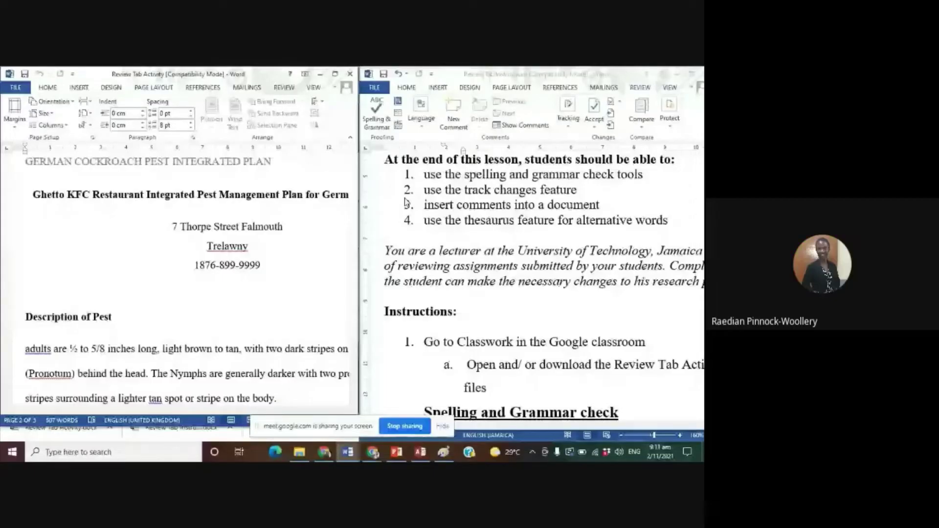
pyautogui.scroll(-5, 488, 238)
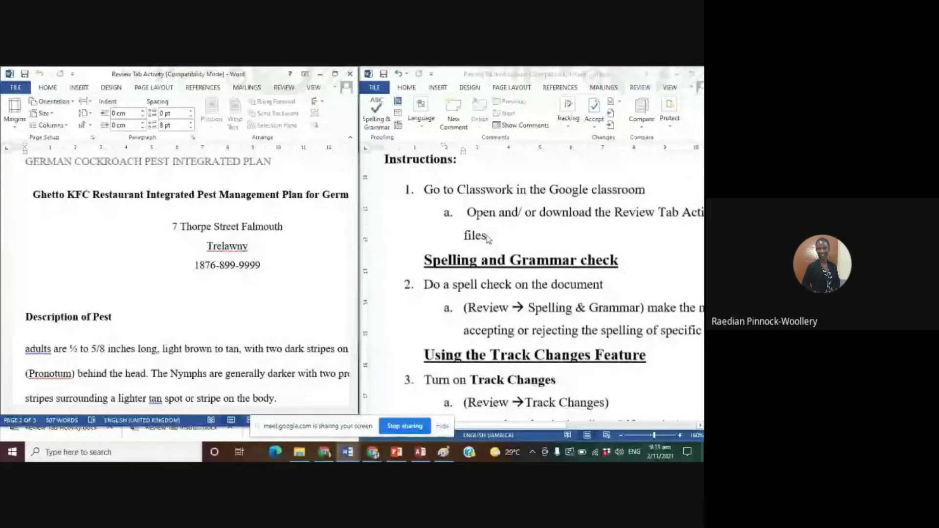
pyautogui.scroll(-3, 488, 238)
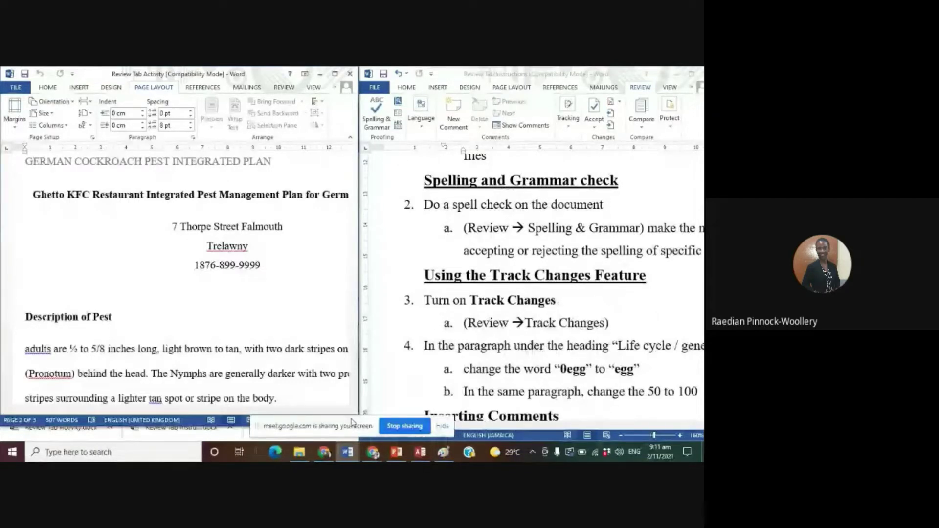
pyautogui.moveTo(347, 424); pyautogui.dragTo(346, 453)
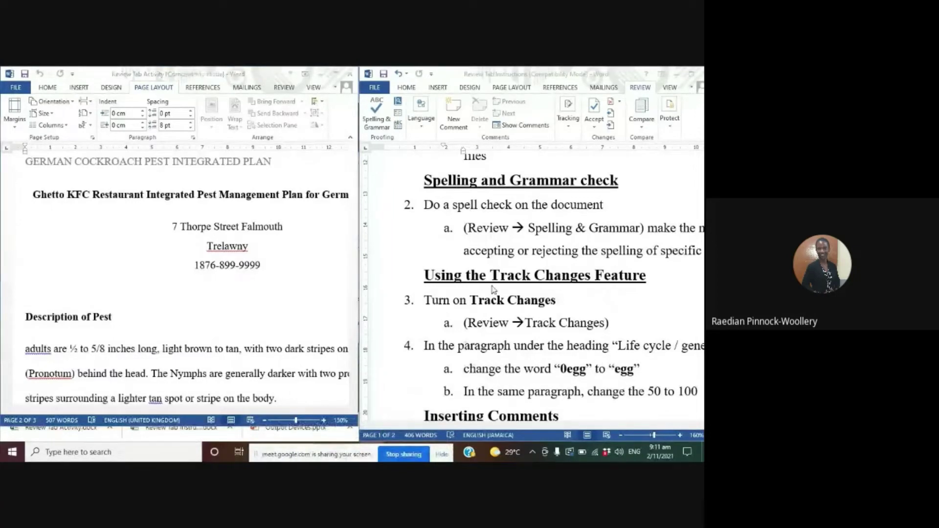
# - Start the spelling and grammar check on the Review Tab Activity document and ignore every occurrence of Trelawny
pyautogui.click(494, 228)
pyautogui.moveTo(499, 427); pyautogui.dragTo(441, 342)
pyautogui.click(150, 137)
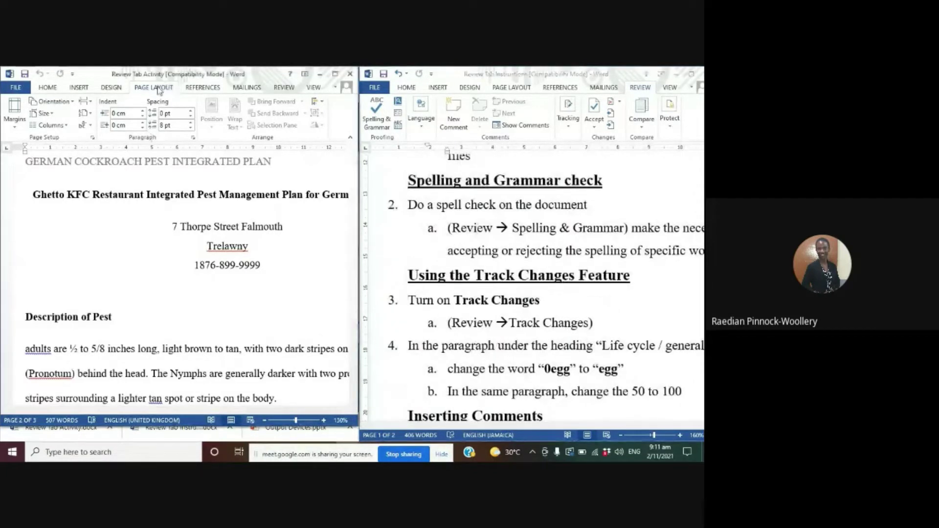
pyautogui.click(275, 88)
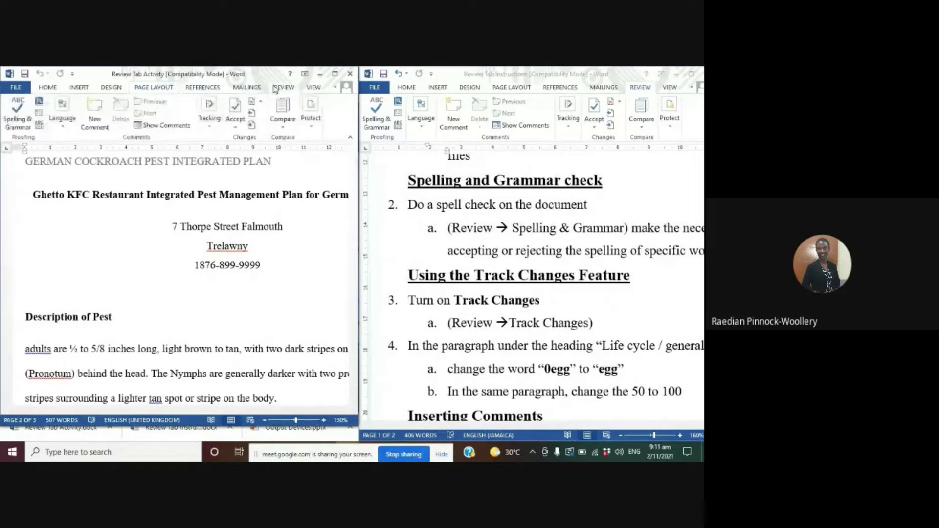
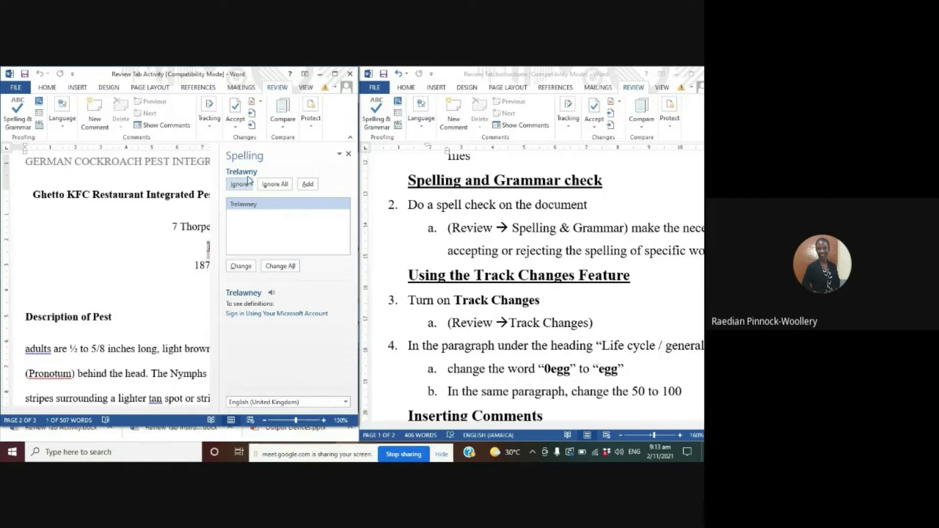
pyautogui.click(274, 184)
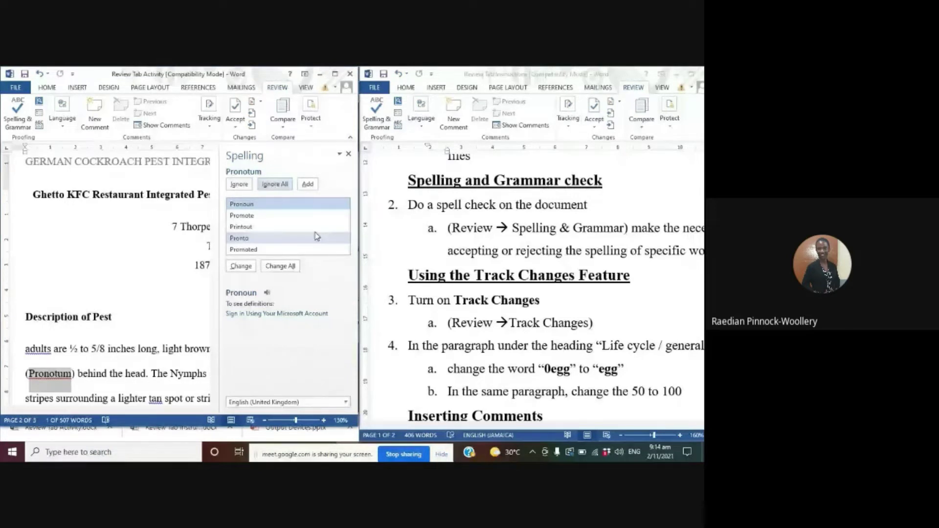
pyautogui.click(339, 154)
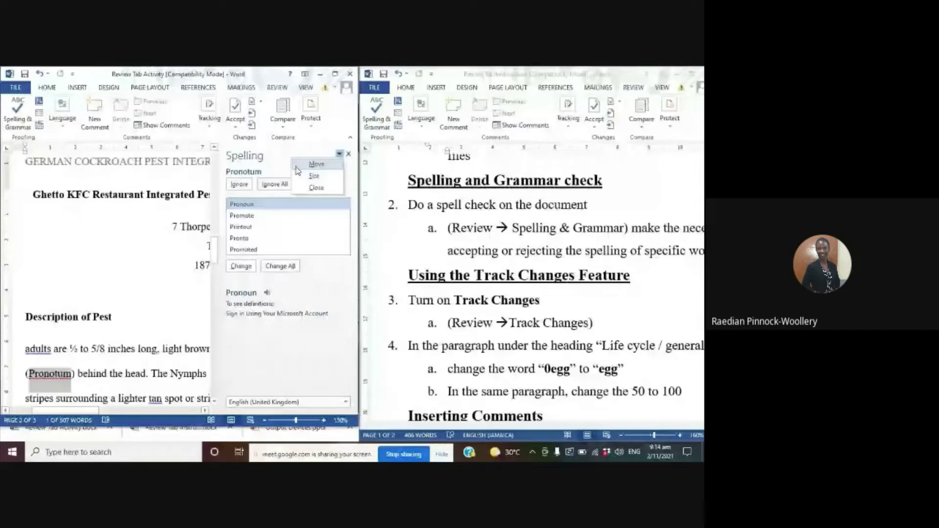
pyautogui.click(297, 167)
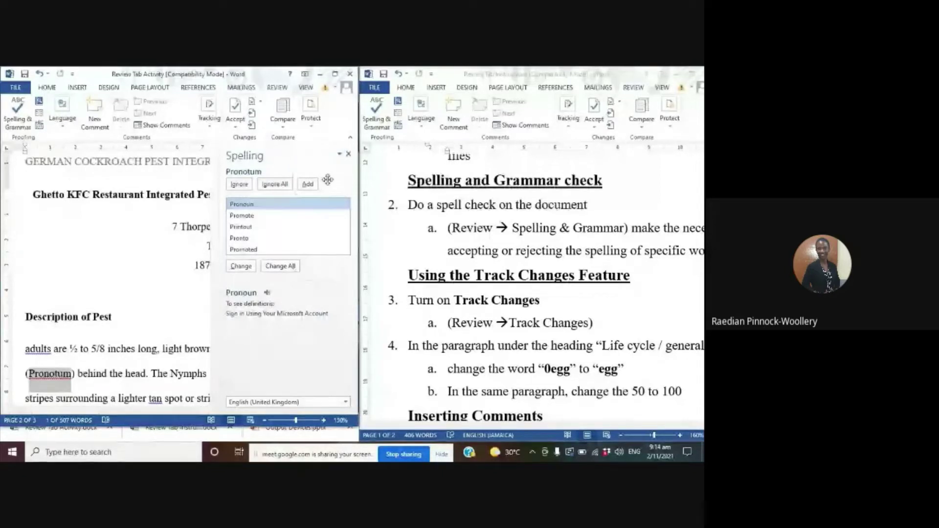
pyautogui.click(348, 154)
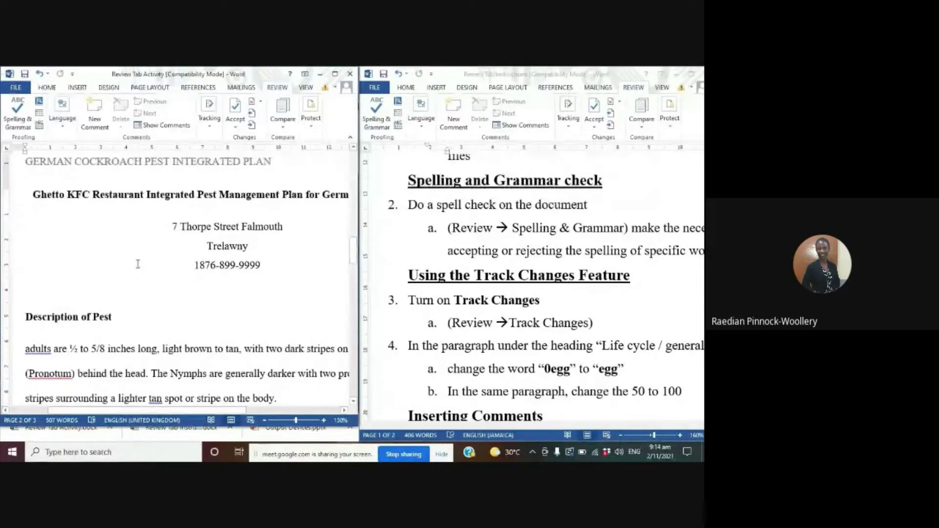
pyautogui.click(18, 108)
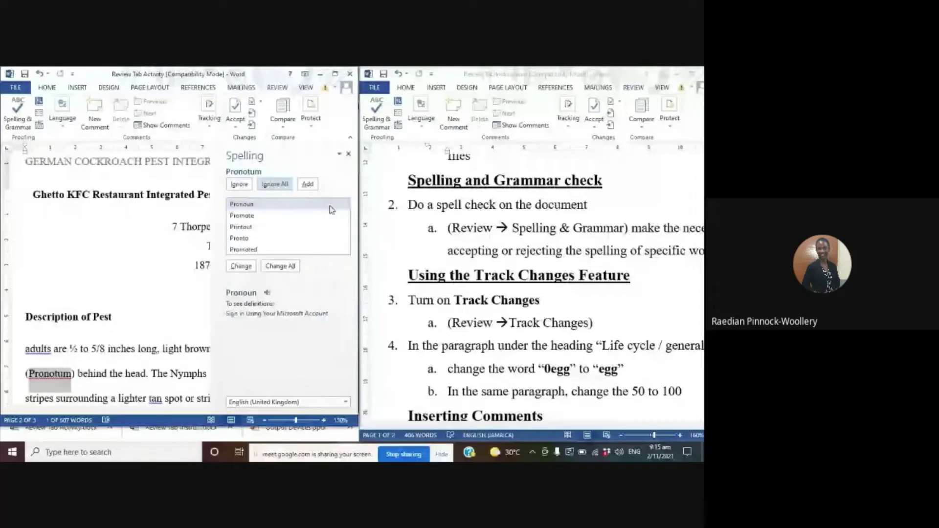
# - Add the flagged word Pronotum to the dictionary, and widen the Review Tab Activity window until its text lines fit beside the proofing suggestions
pyautogui.click(331, 209)
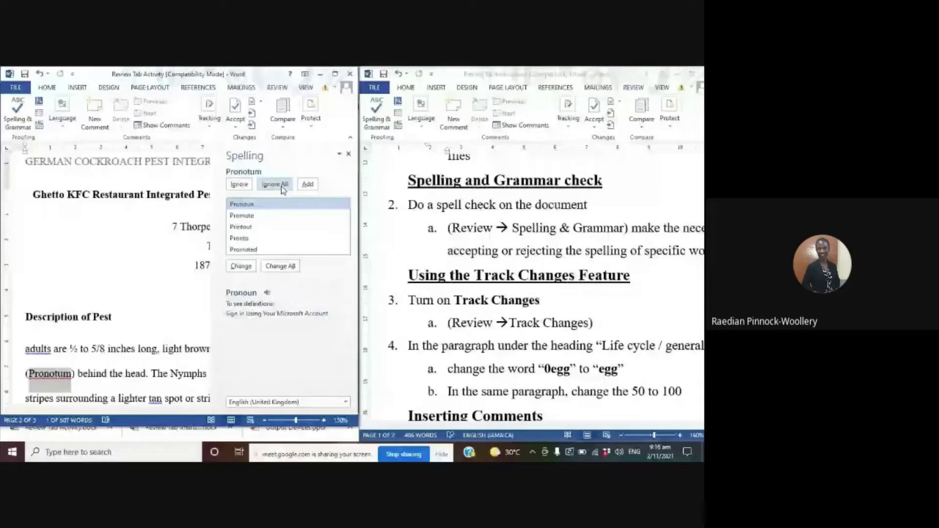
pyautogui.click(307, 185)
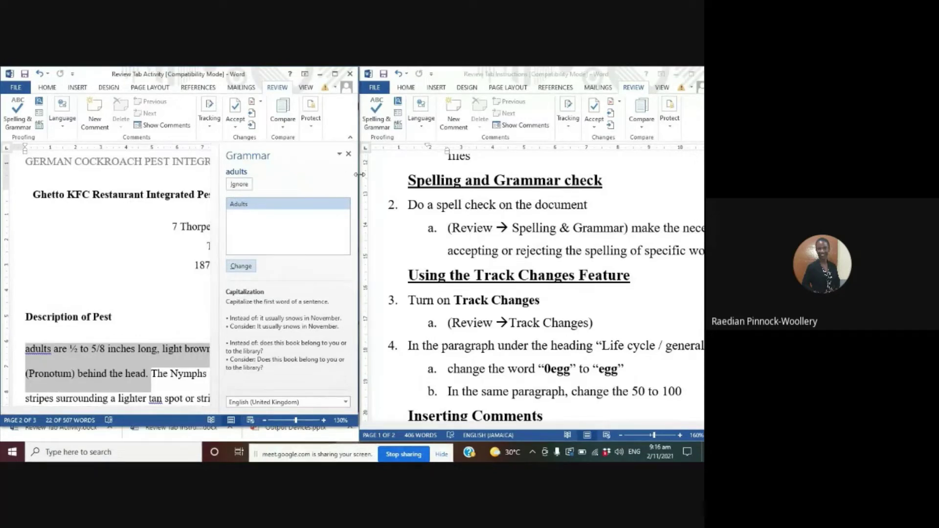
pyautogui.moveTo(388, 175); pyautogui.dragTo(635, 179)
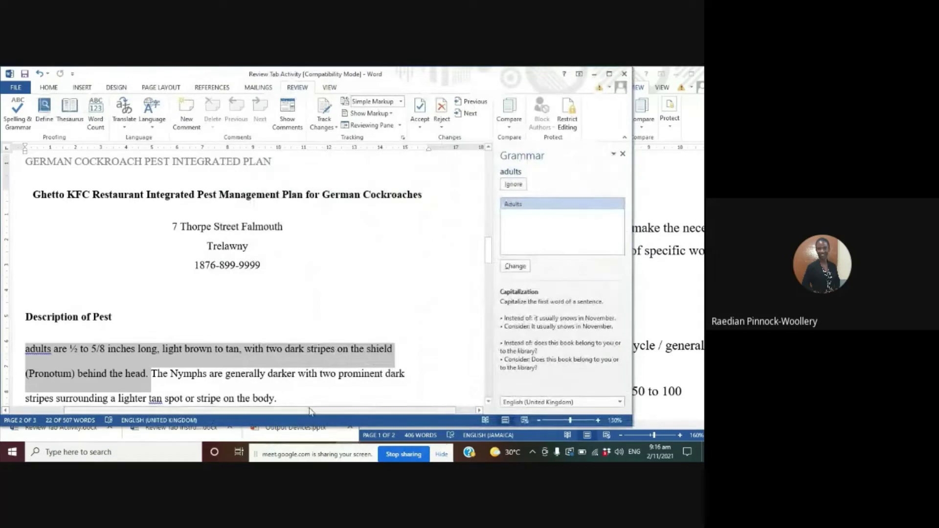
pyautogui.moveTo(290, 412); pyautogui.dragTo(241, 415)
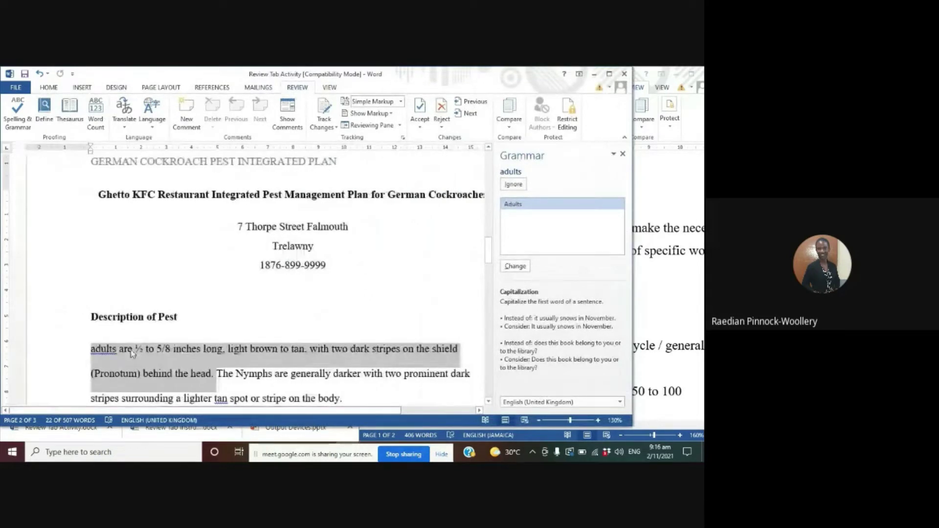
# - Change adults to Adults at the start of the Description of Pest paragraph, and ignore the grammar suggestion for tan
pyautogui.click(521, 203)
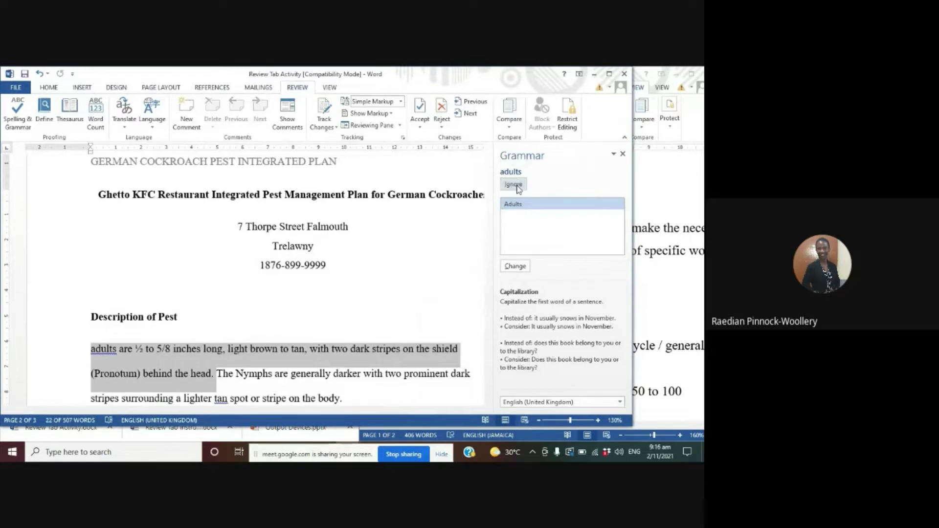
pyautogui.scroll(1, 487, 263)
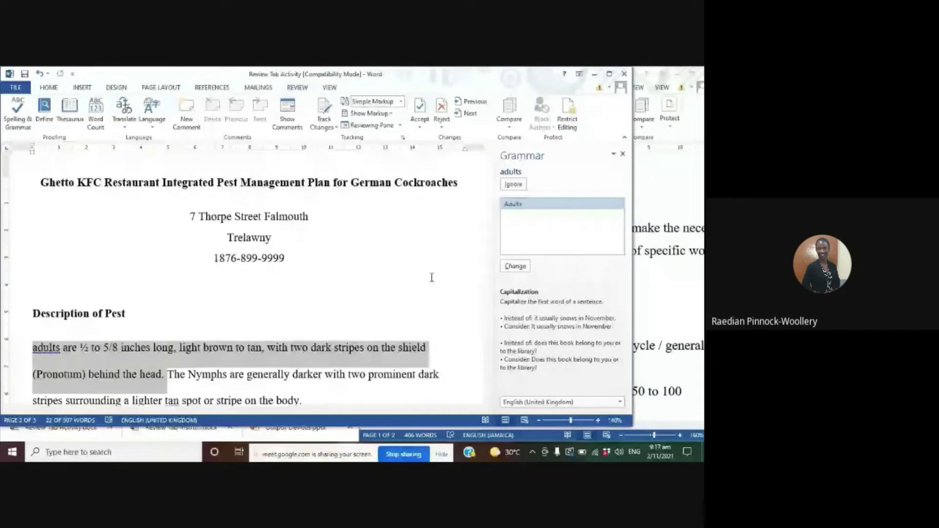
pyautogui.click(515, 267)
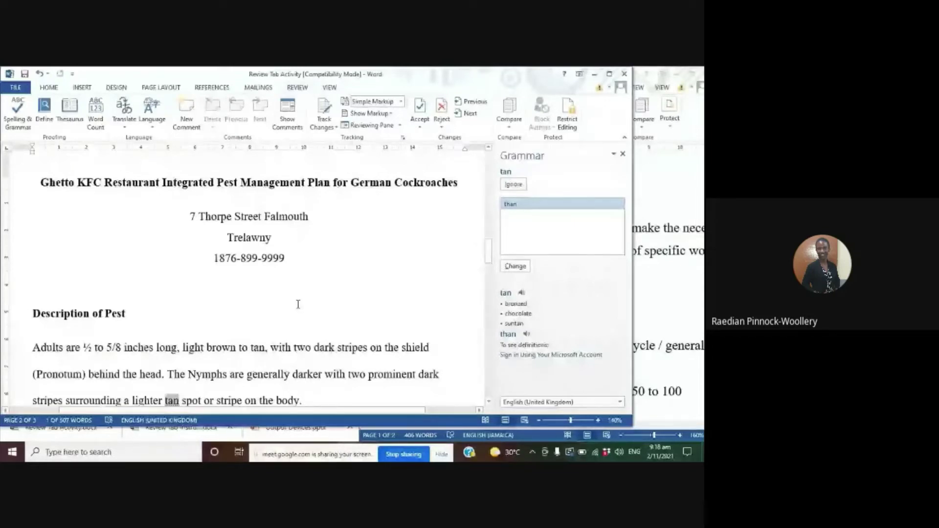
pyautogui.scroll(-3, 298, 304)
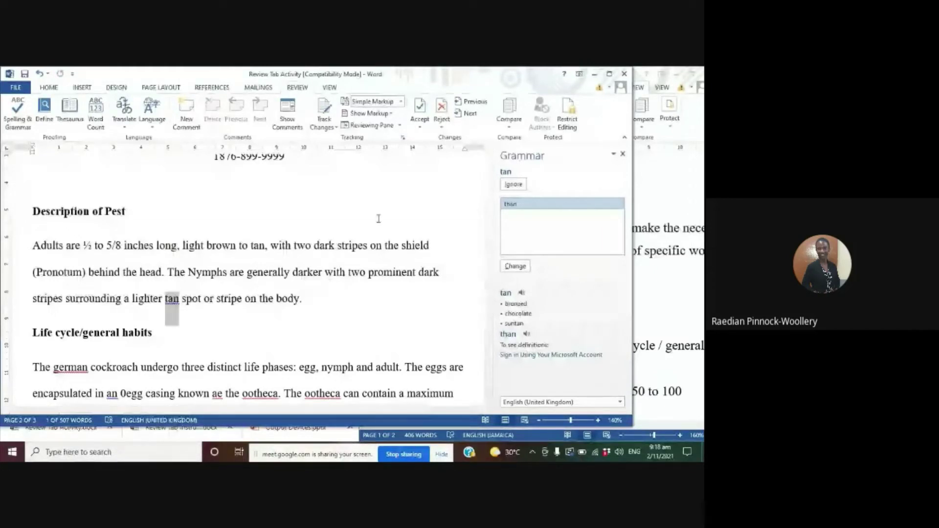
pyautogui.click(514, 184)
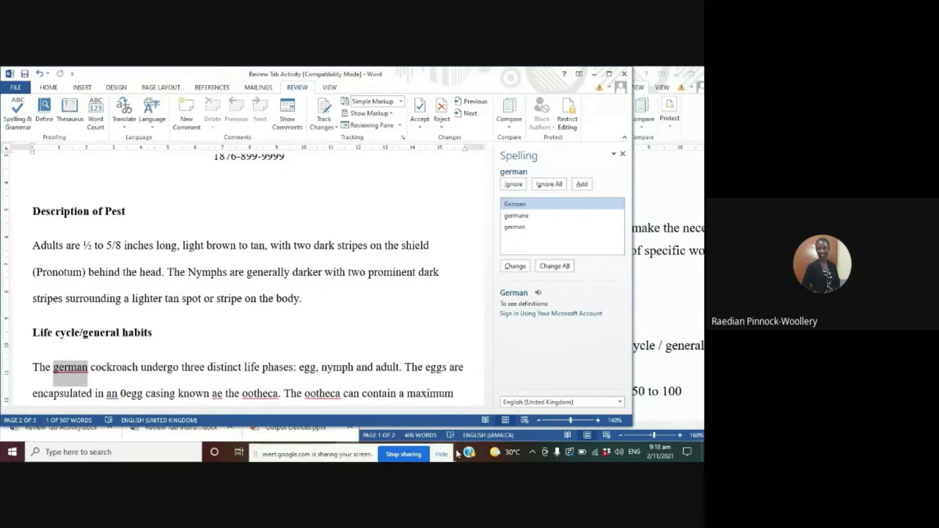
# - Hide the screen-sharing notice, admit the waiting participant in Google Meet, and return to the activity document in Word
pyautogui.click(441, 454)
pyautogui.click(367, 455)
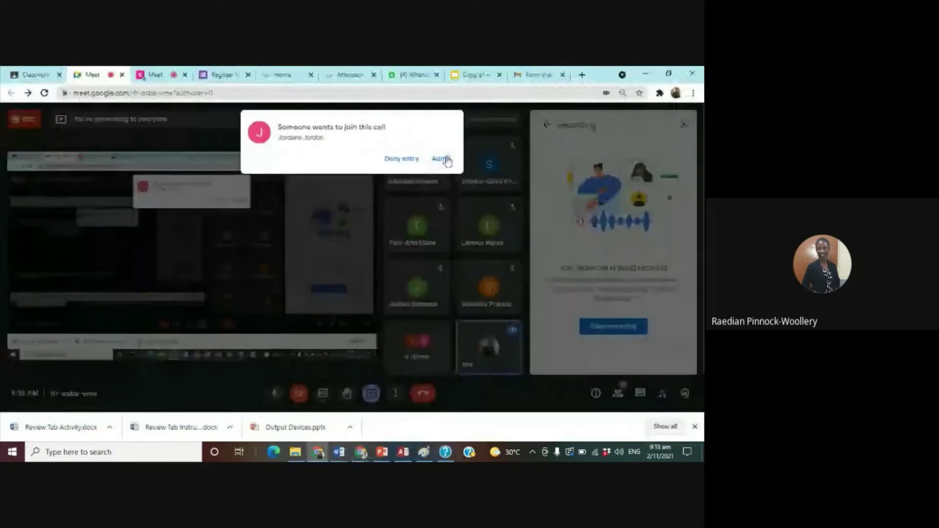
pyautogui.click(442, 158)
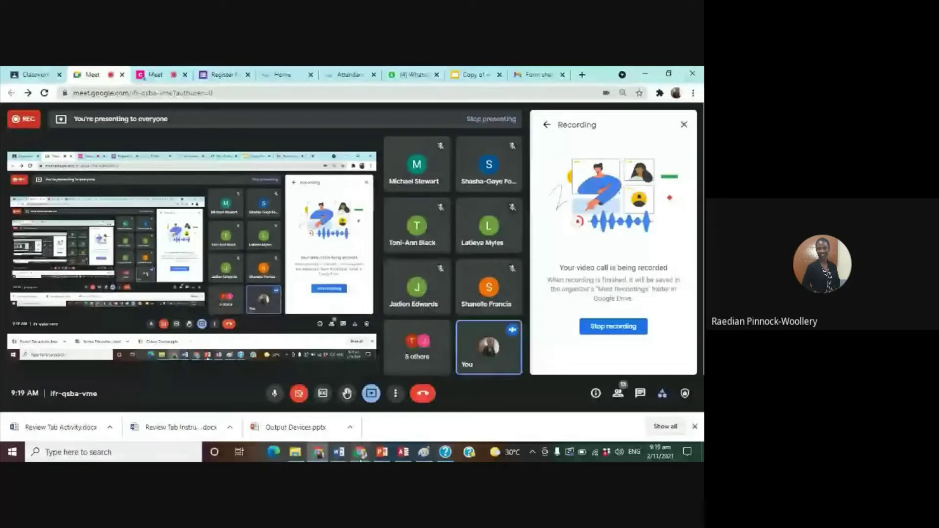
pyautogui.click(338, 452)
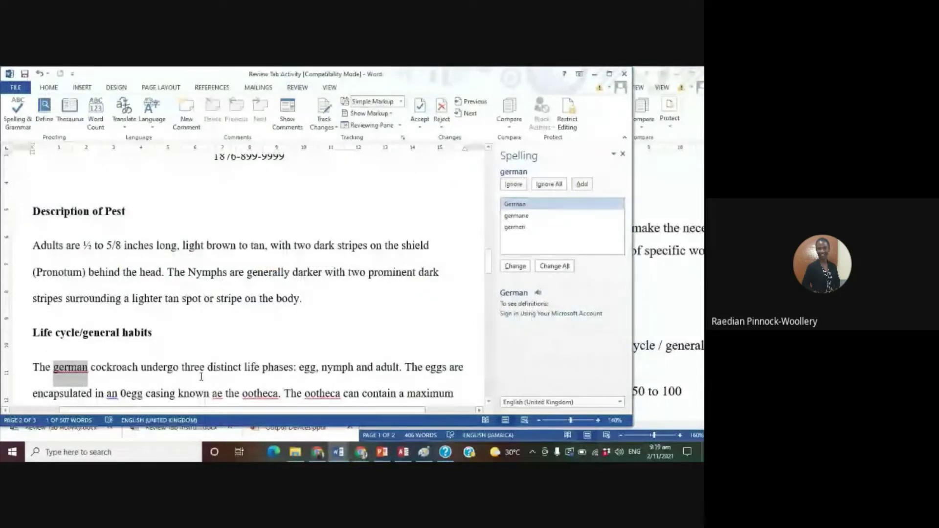
# - Ignore the flagged spelling of german in the Life cycle/general habits paragraph, and undo that choice
pyautogui.scroll(-2, 304, 331)
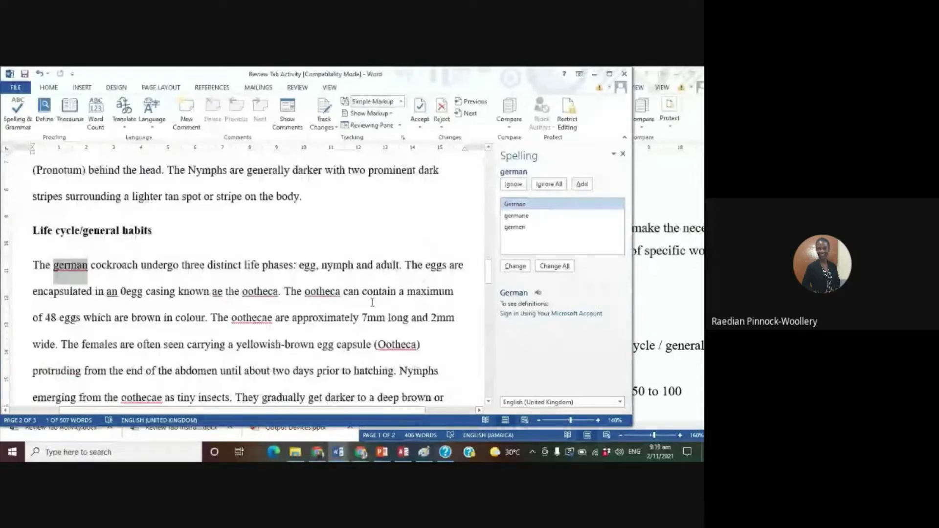
pyautogui.scroll(-1, 372, 303)
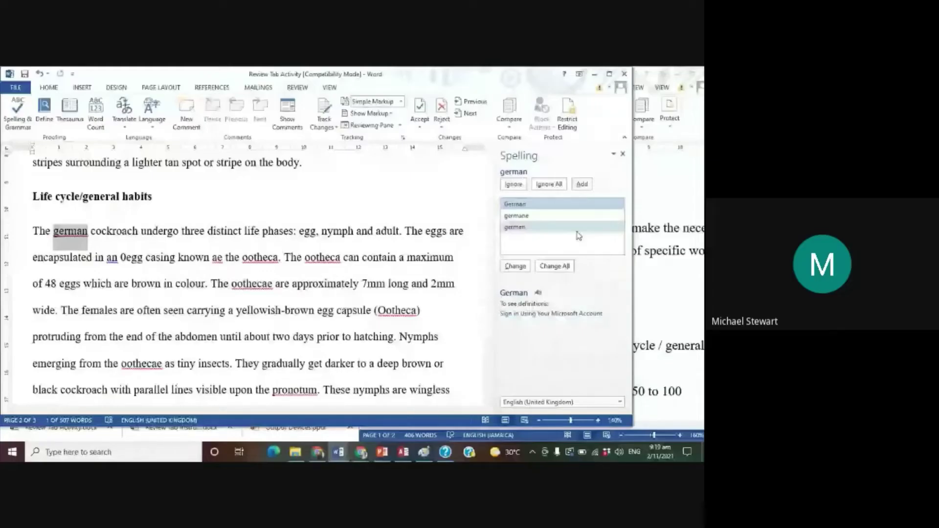
pyautogui.click(513, 184)
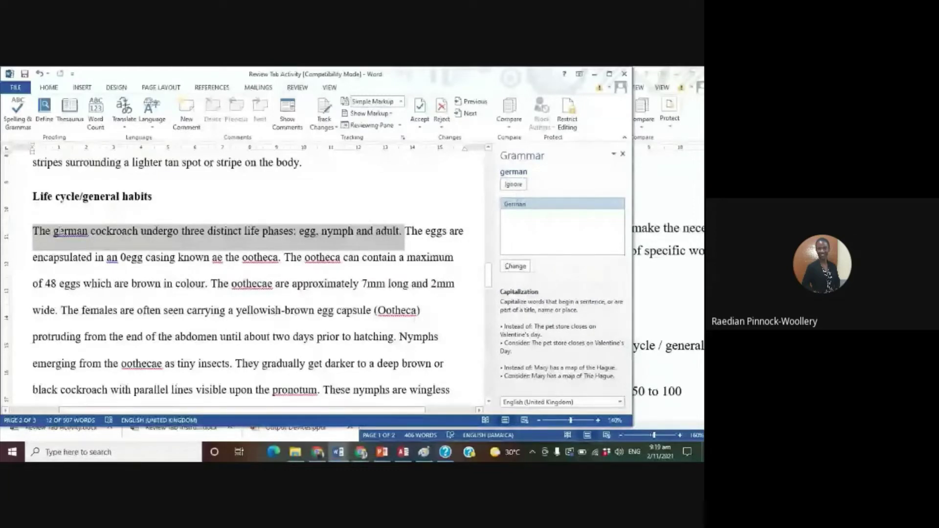
pyautogui.click(57, 231)
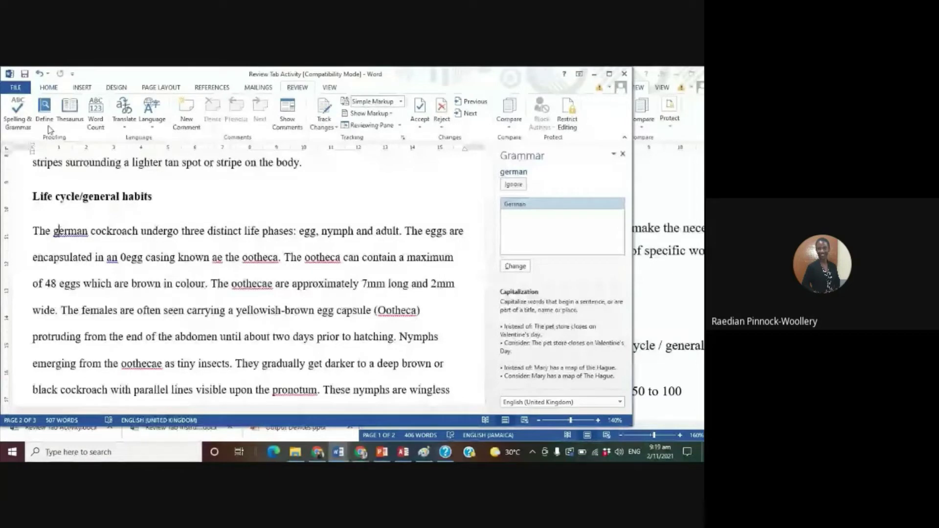
pyautogui.click(38, 75)
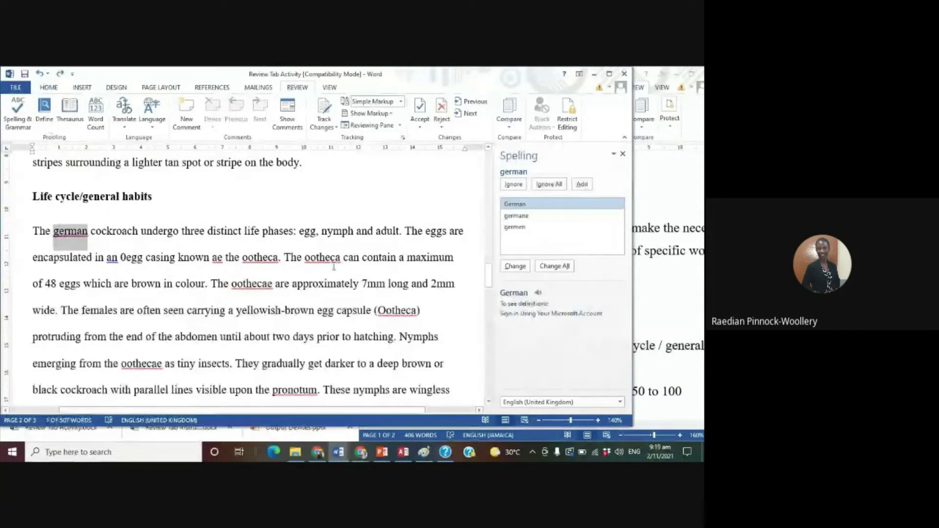
# - Check the Google Meet call, and switch back to Word with the Review Tab Activity document in front
pyautogui.click(317, 451)
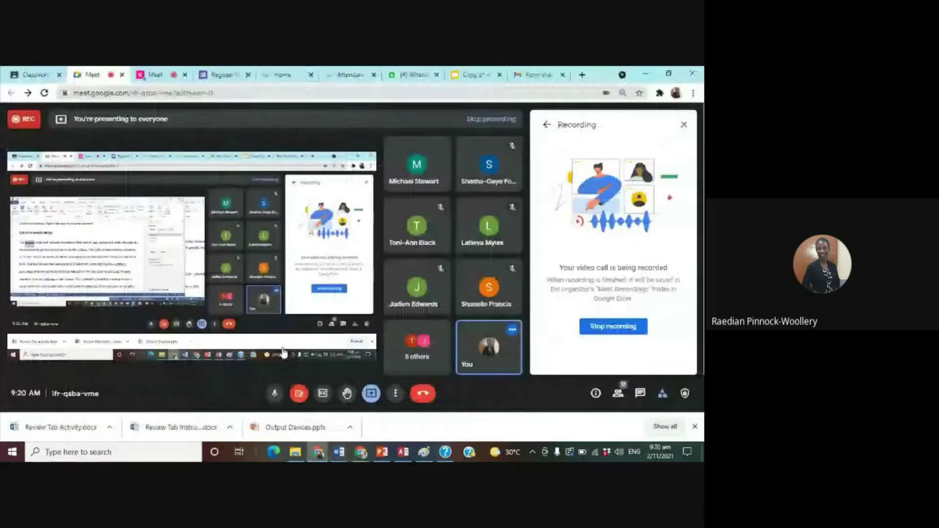
pyautogui.click(338, 452)
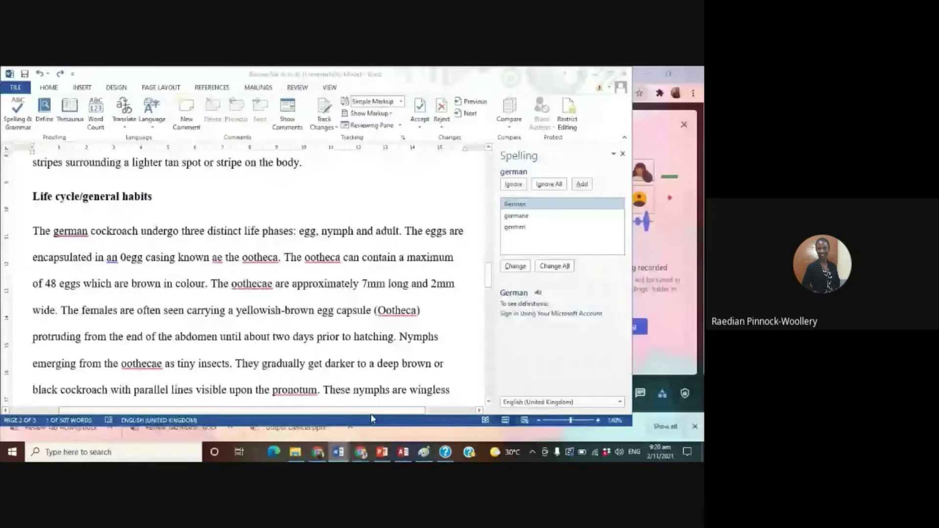
pyautogui.click(370, 418)
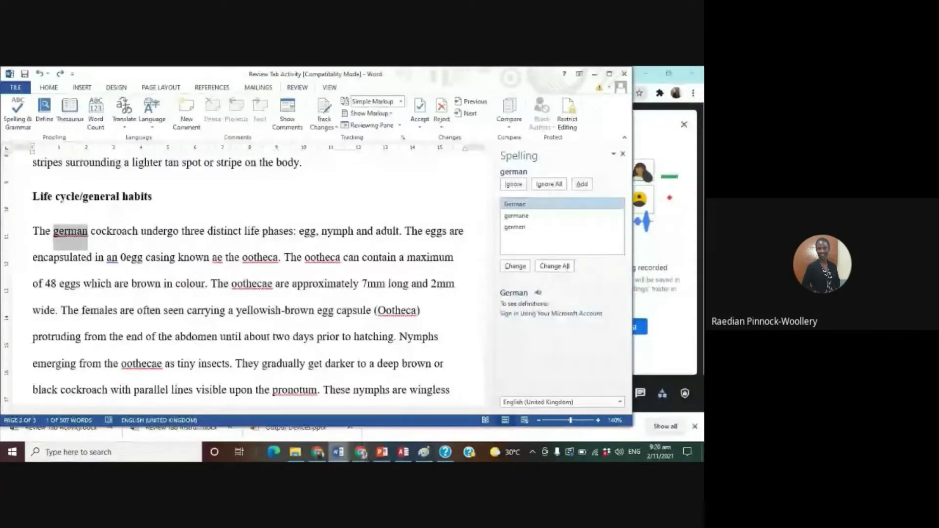
pyautogui.click(338, 451)
pyautogui.click(364, 408)
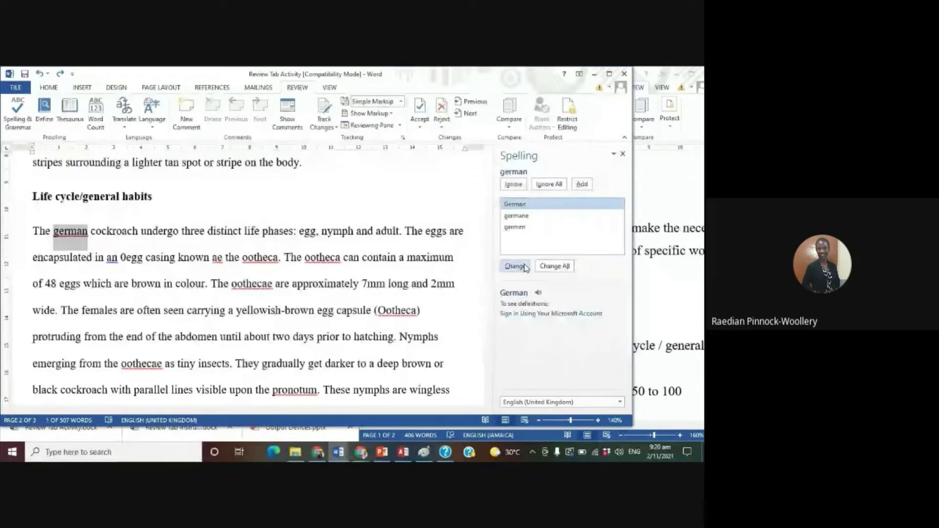
# - Change german to German in the Life cycle/general habits paragraph, and resume the spelling check after highlighting 0egg
pyautogui.click(525, 266)
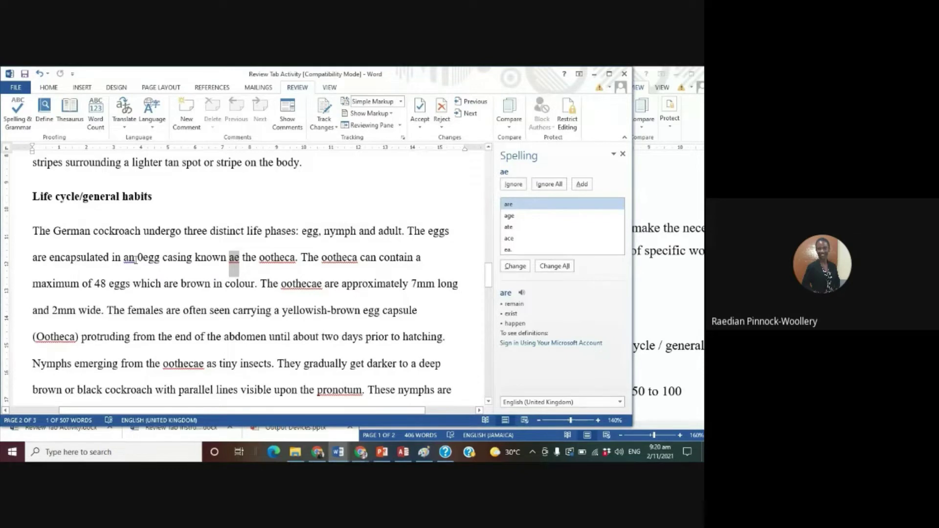
pyautogui.click(136, 259)
pyautogui.moveTo(137, 259); pyautogui.dragTo(157, 263)
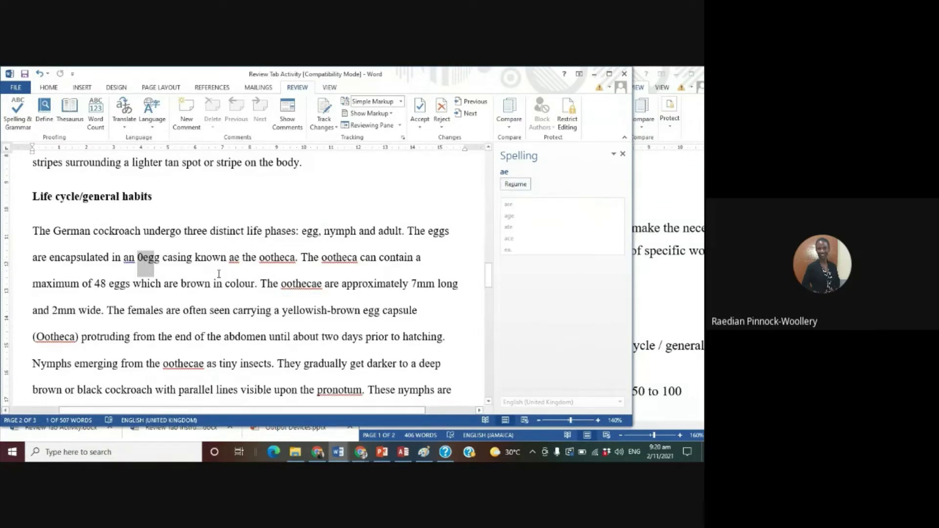
pyautogui.click(516, 184)
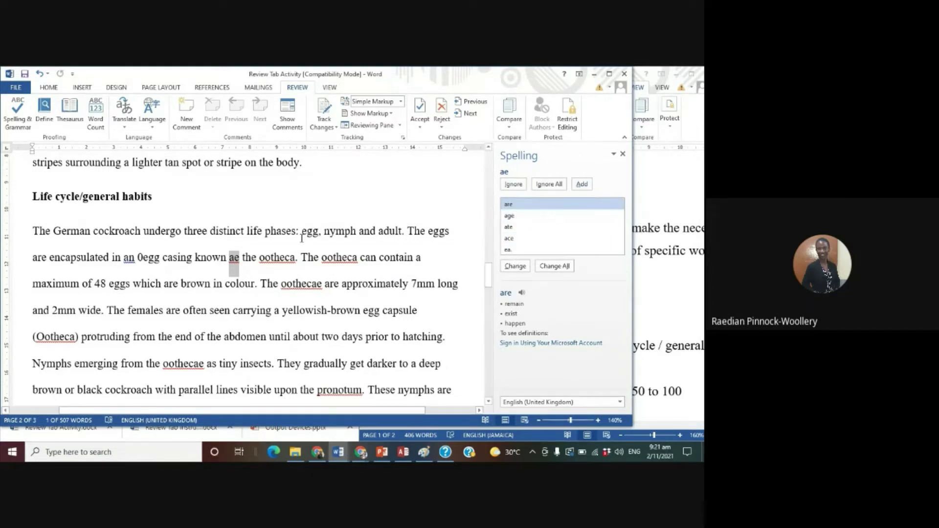
# - Correct ae to as directly in the text, in the phrase before "the ootheca"
pyautogui.click(239, 258)
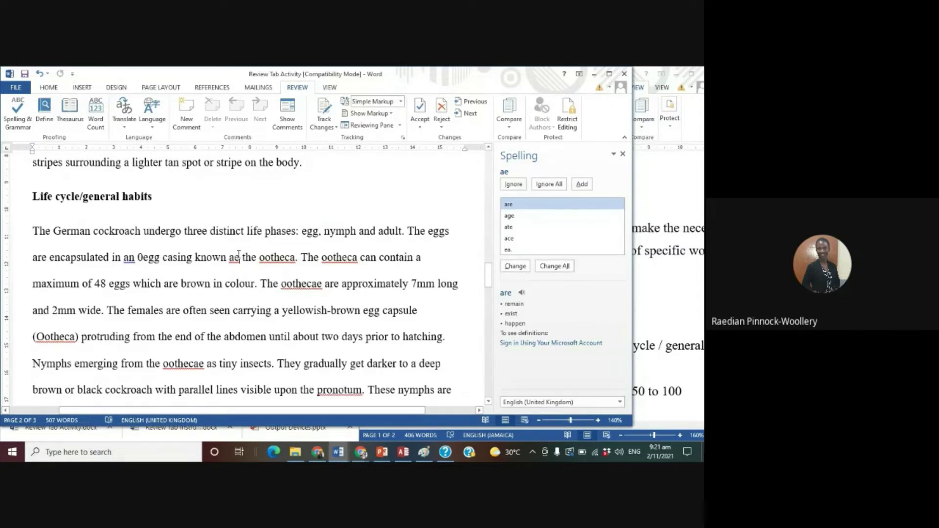
pyautogui.press('BackSpace')
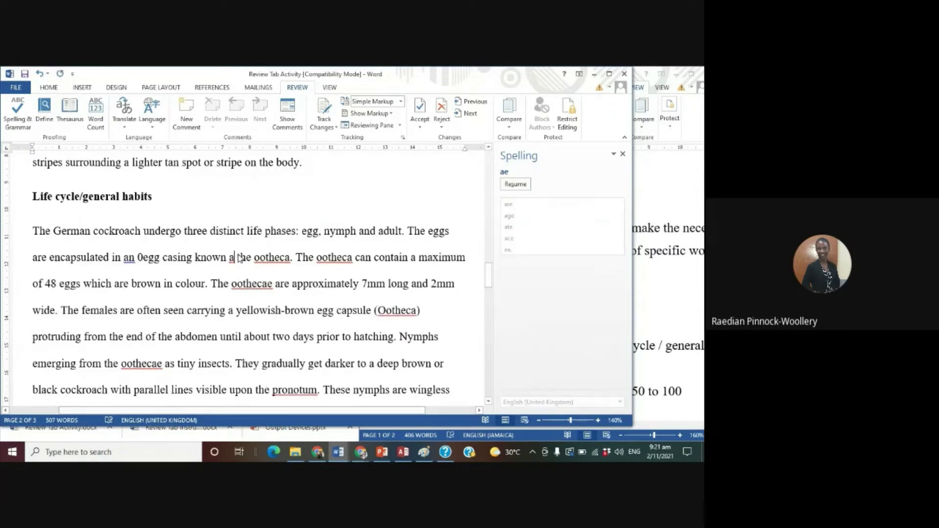
pyautogui.write('s')
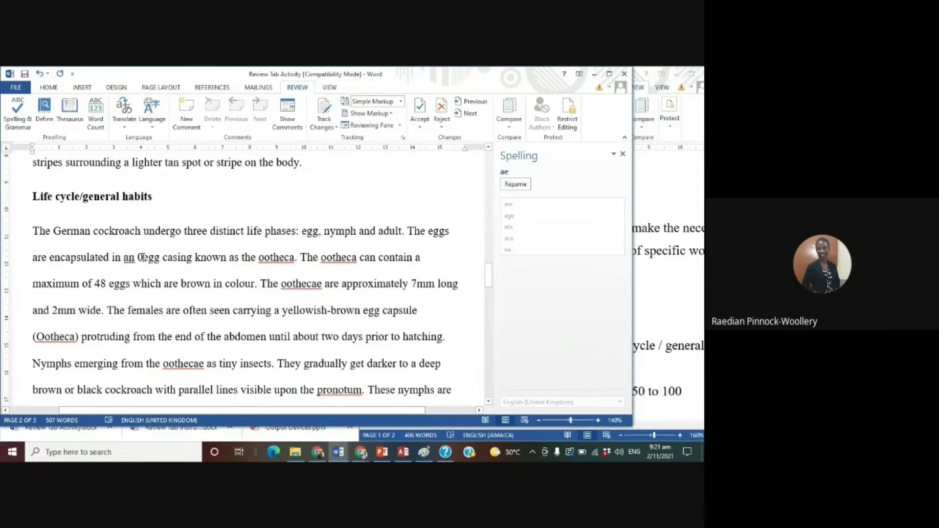
# - Correct 0egg to egg directly in the Life cycle/general habits paragraph, and resume the spelling check
pyautogui.click(142, 258)
pyautogui.press('BackSpace')
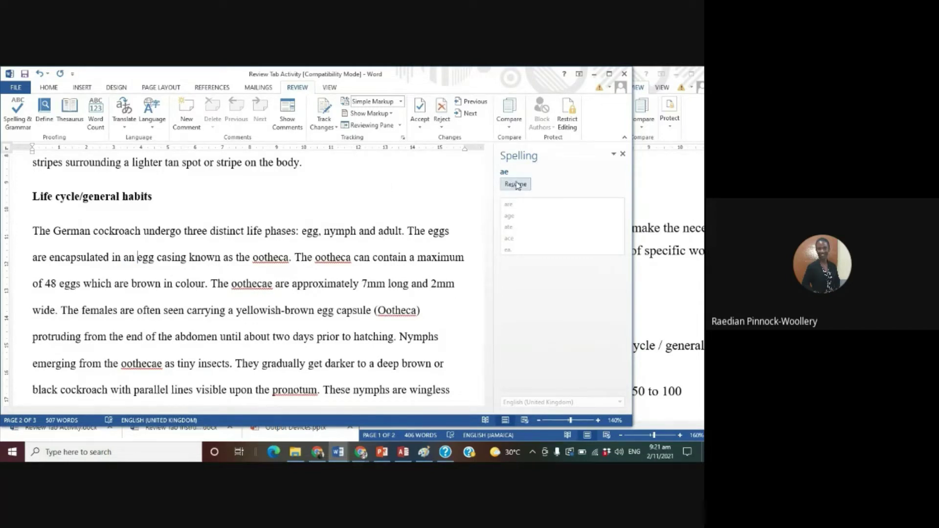
pyautogui.click(208, 259)
pyautogui.click(520, 185)
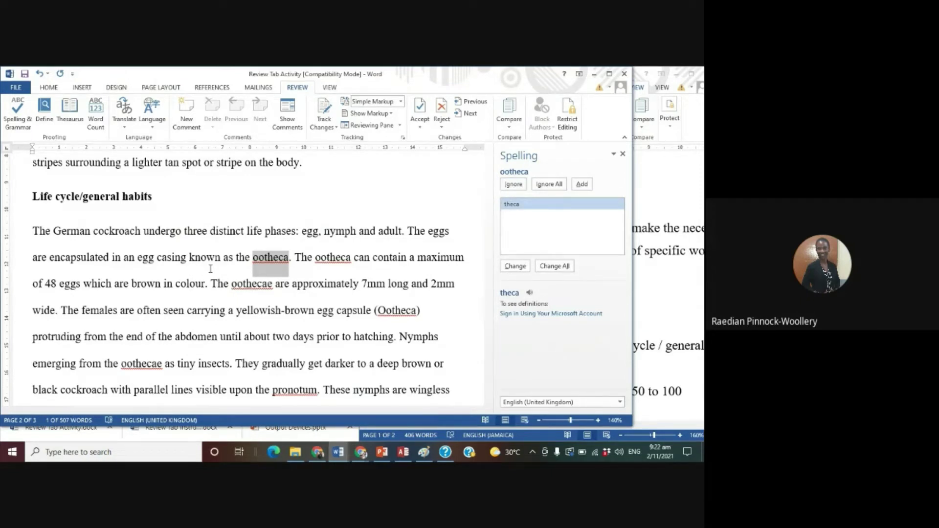
# - Ignore all occurrences of the flagged spellings ootheca, oothecae and pronotum in the Life cycle/general habits paragraph
pyautogui.click(556, 186)
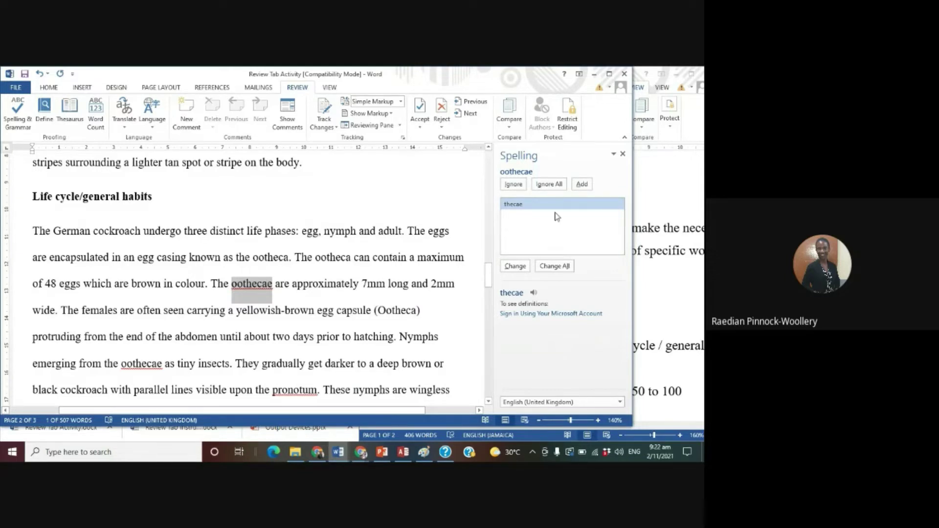
pyautogui.click(549, 185)
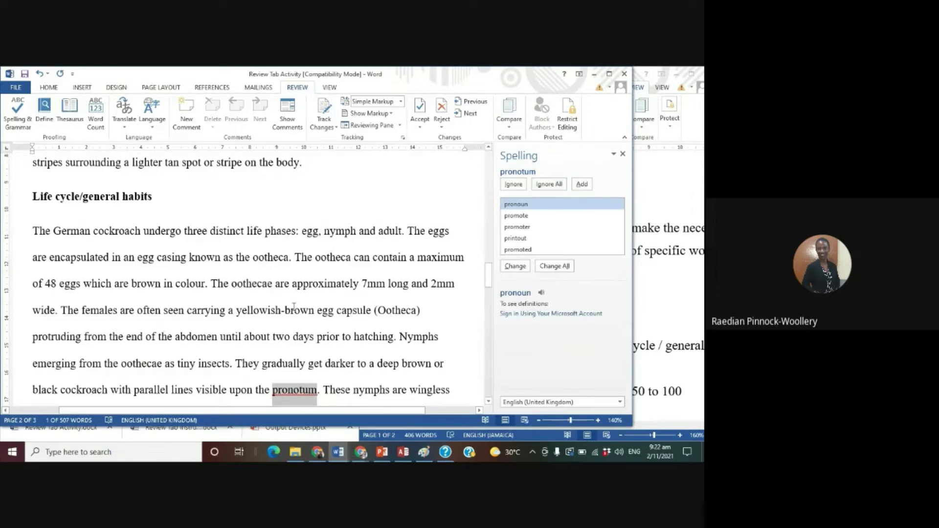
pyautogui.scroll(-2, 305, 322)
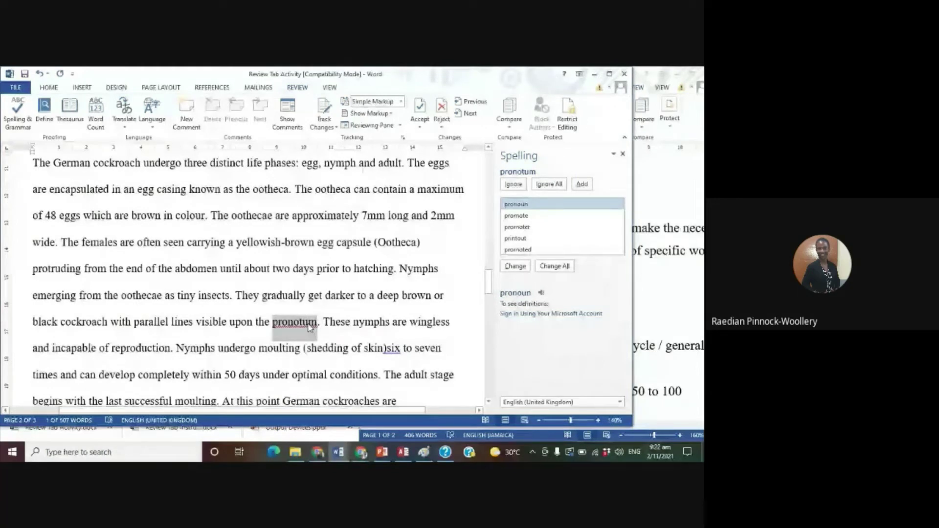
pyautogui.scroll(-1, 309, 327)
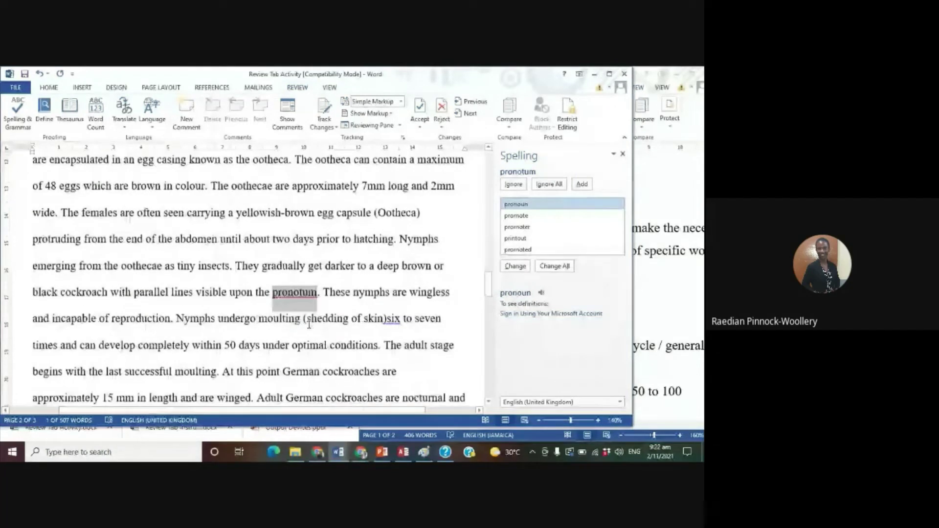
pyautogui.scroll(-3, 309, 325)
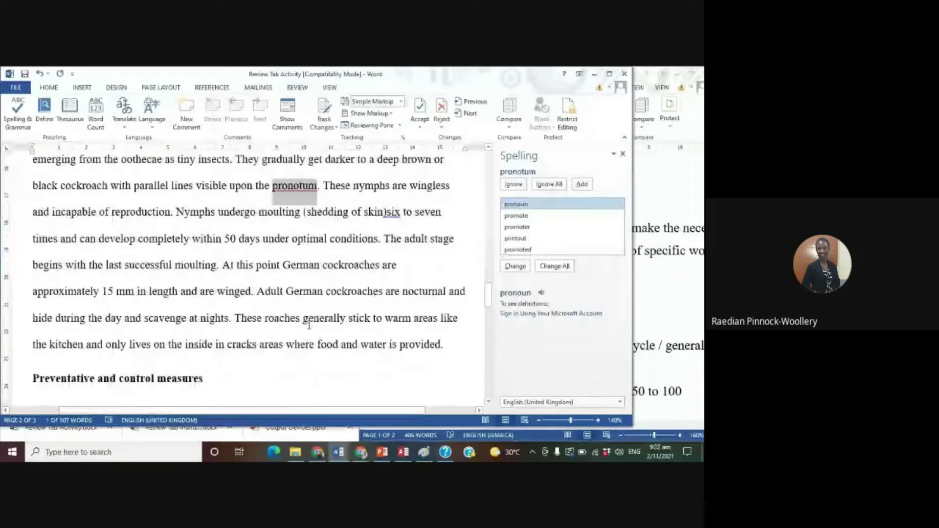
pyautogui.click(548, 185)
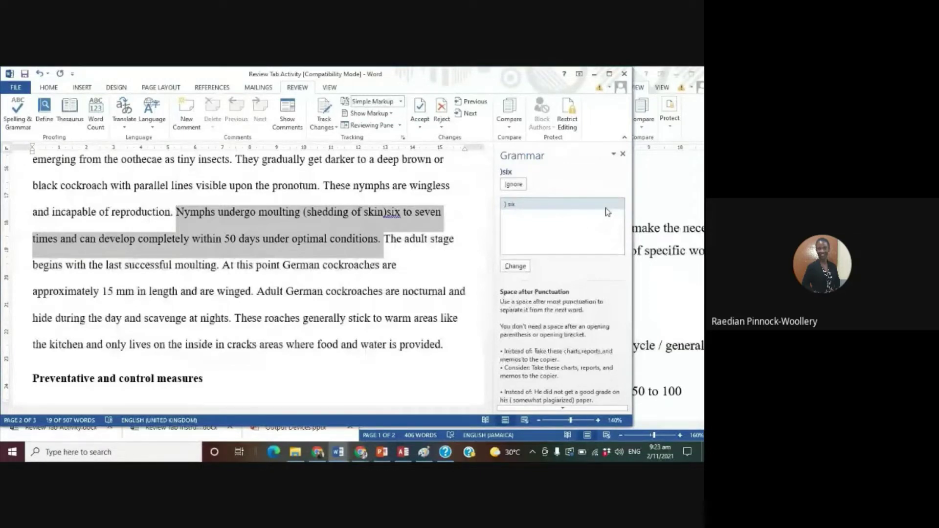
# - Accept the grammar suggestion that adds a space between the closing parenthesis and six in the sentence on moulting
pyautogui.click(609, 219)
pyautogui.click(520, 269)
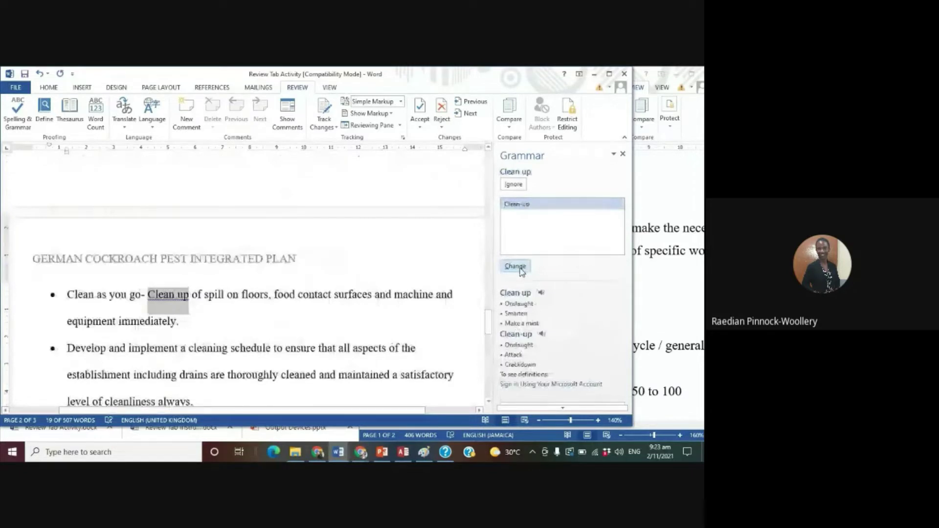
pyautogui.scroll(-1, 131, 299)
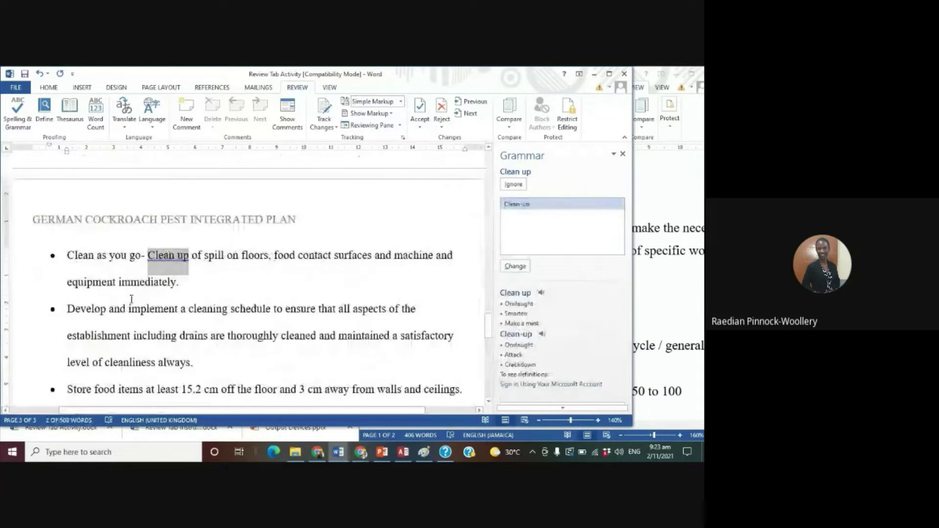
pyautogui.scroll(-2, 131, 299)
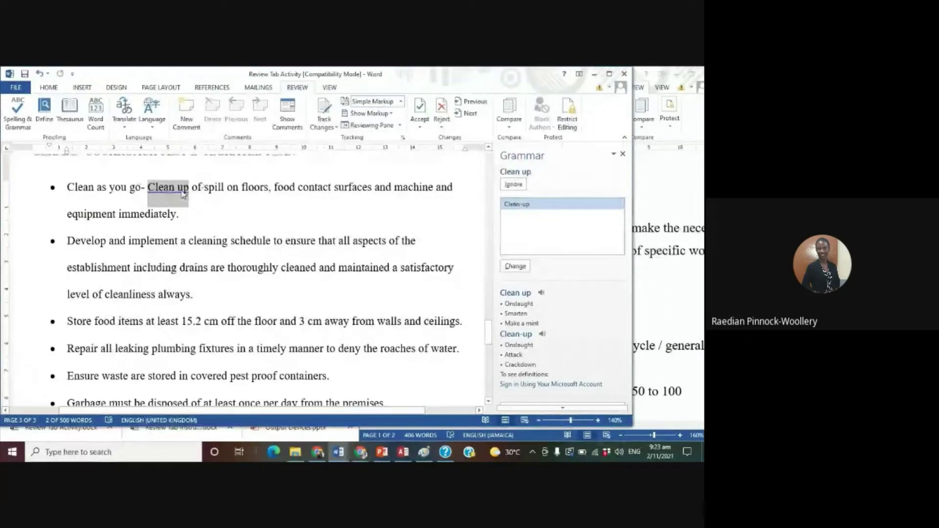
# - Admit the waiting participant to the Google Meet call, and switch back to the Review Tab Activity document in Word
pyautogui.click(317, 453)
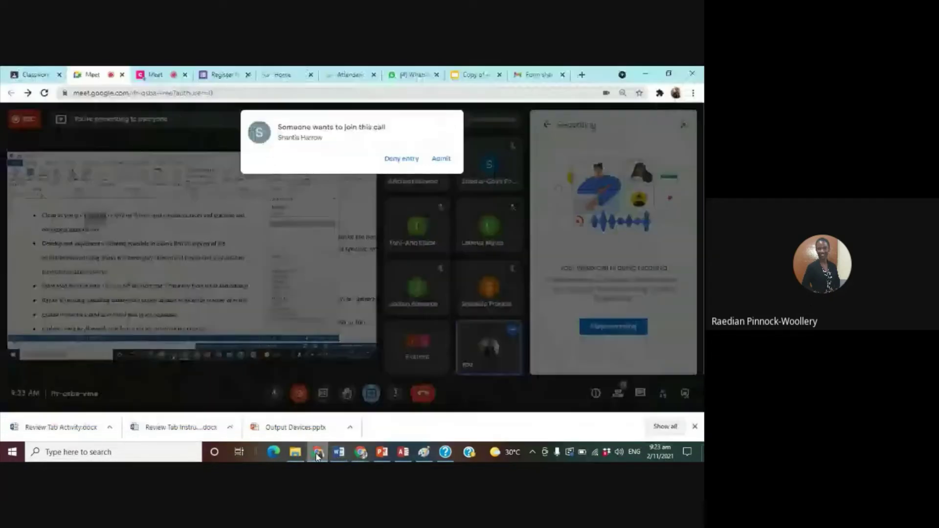
pyautogui.click(440, 158)
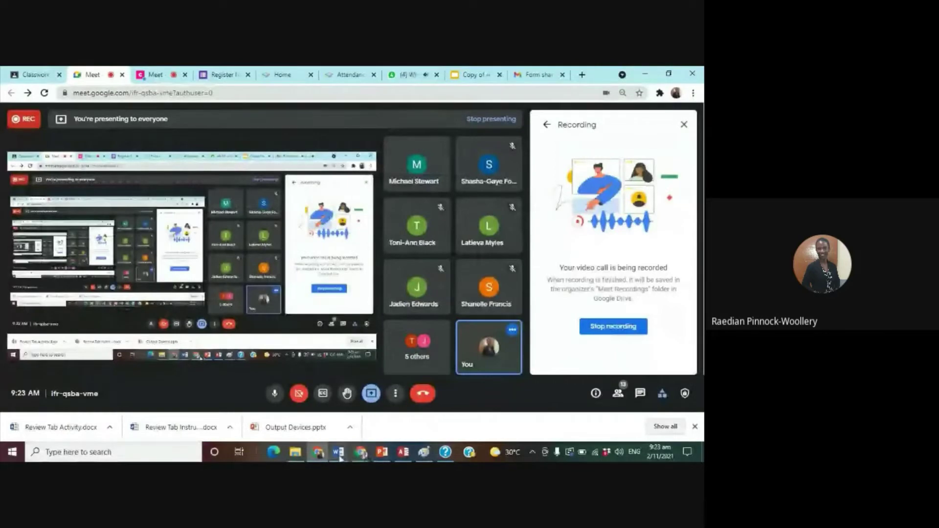
pyautogui.moveTo(338, 452)
pyautogui.click(351, 415)
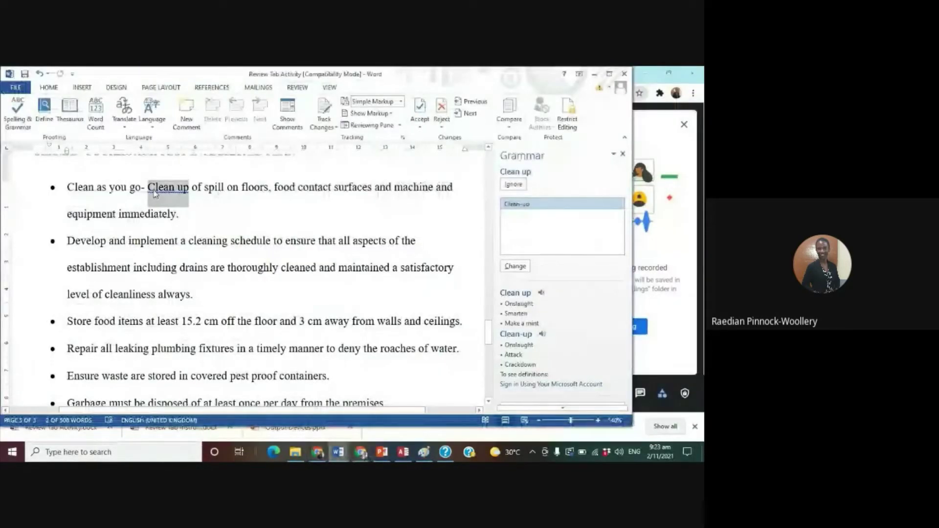
# - Reword "Clean up of spill" as "clean spill" in the Clean as you go bullet, and resume the grammar check
pyautogui.click(155, 190)
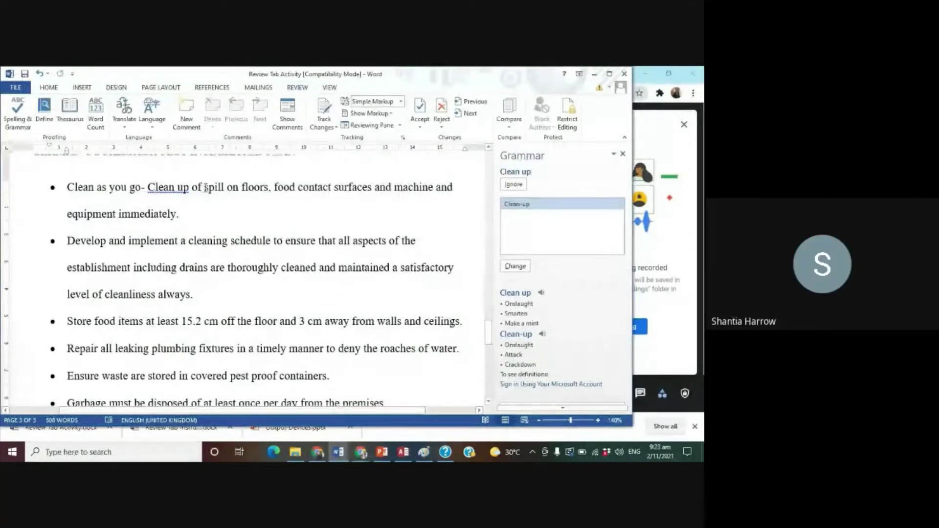
pyautogui.click(206, 187)
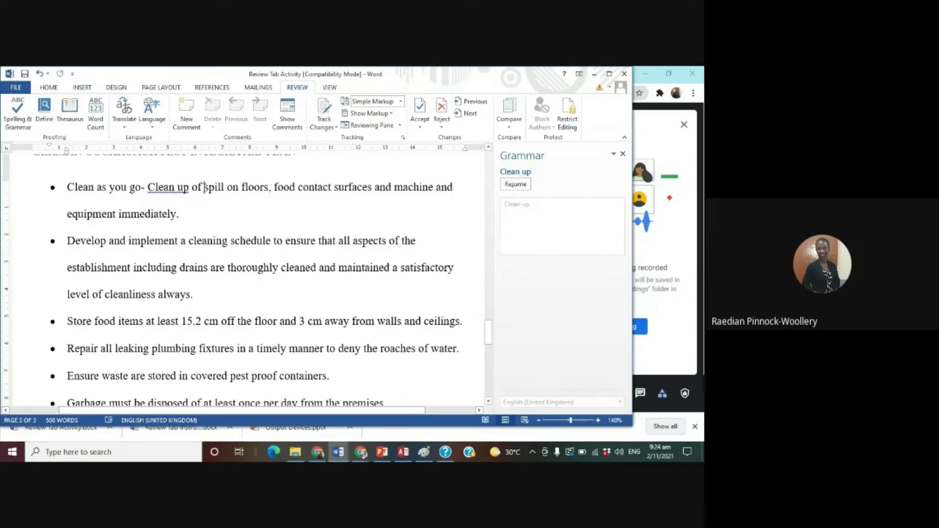
pyautogui.press('BackSpace')
pyautogui.press('BackSpace')
pyautogui.press('BackSpace')
pyautogui.press('BackSpace')
pyautogui.press('BackSpace')
pyautogui.press('BackSpace')
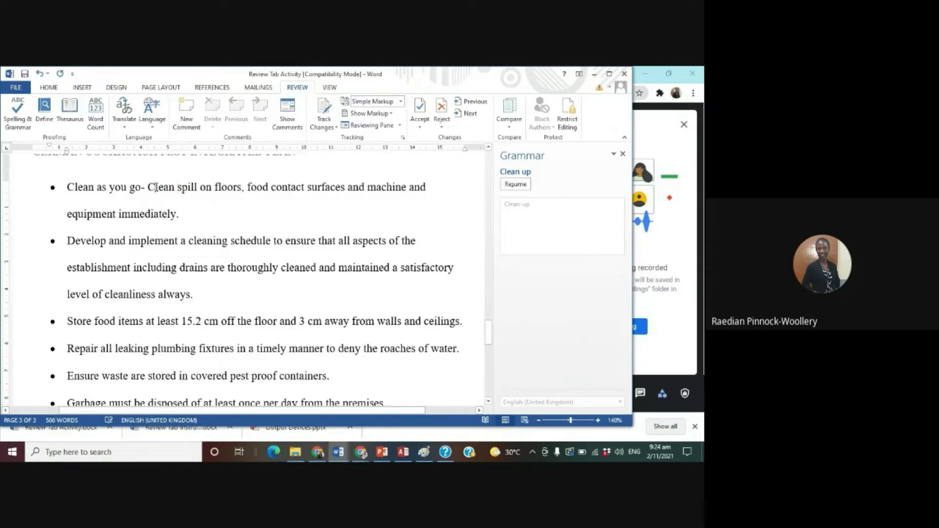
pyautogui.doubleClick(168, 187)
pyautogui.write('clean')
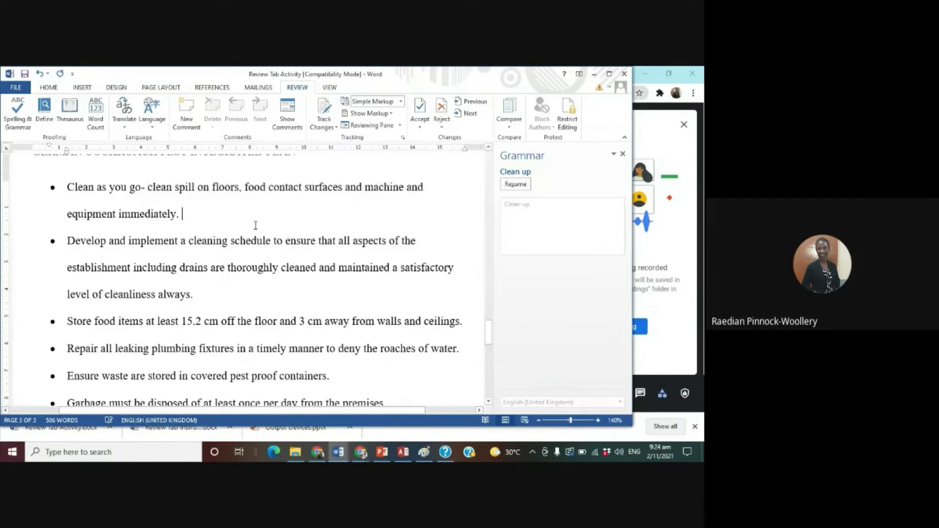
pyautogui.click(514, 185)
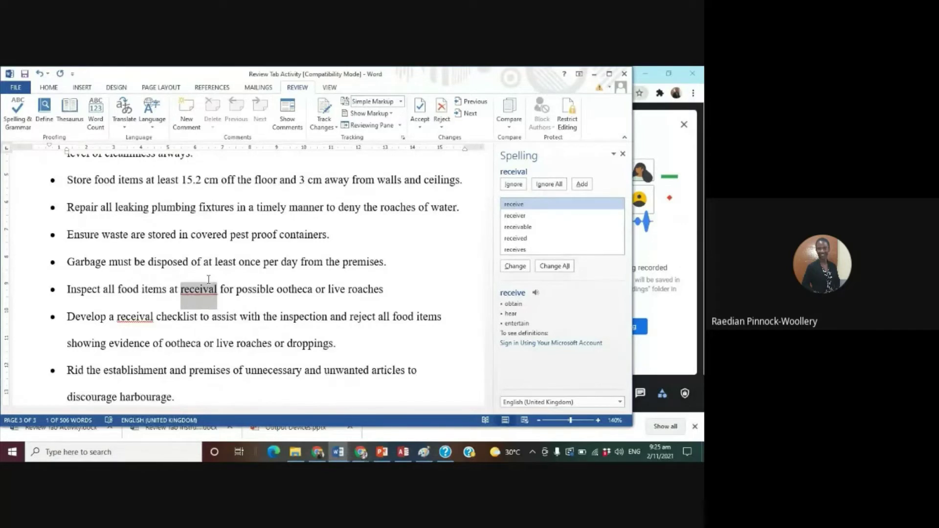
# - Raise the system volume to 100
pyautogui.press('XF86AudioRaiseVolume')
pyautogui.press('XF86AudioRaiseVolume')
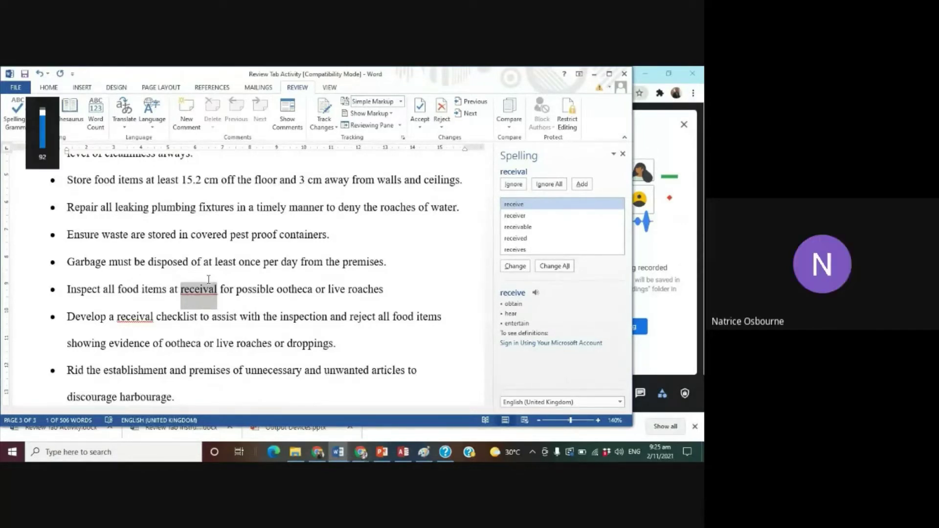
pyautogui.press('XF86AudioRaiseVolume')
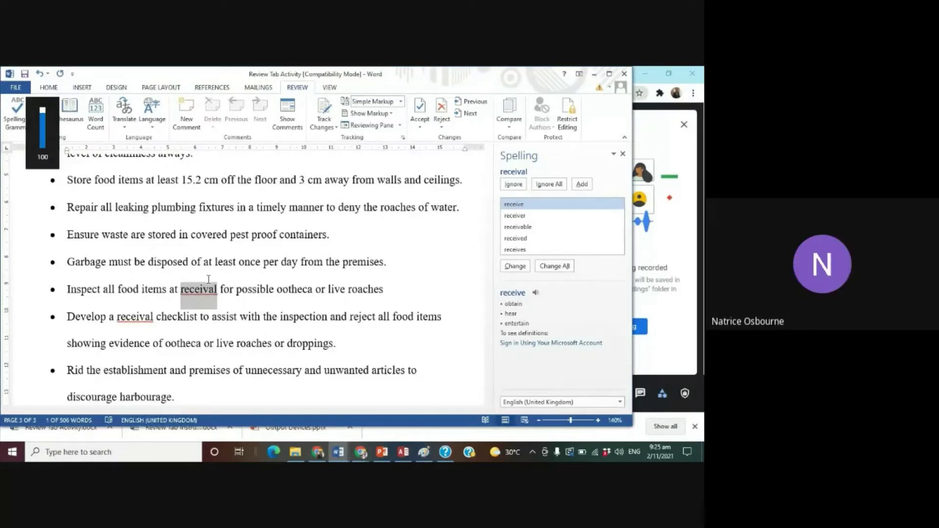
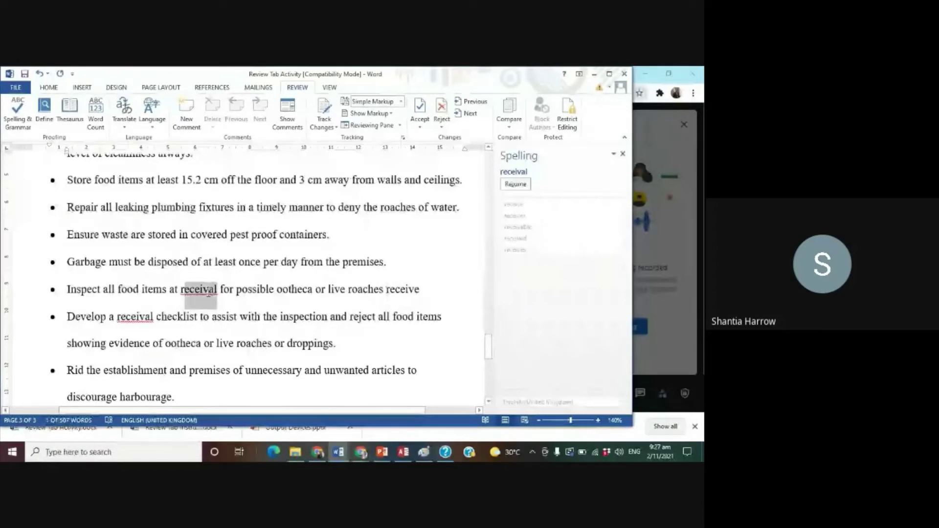
pyautogui.click(186, 300)
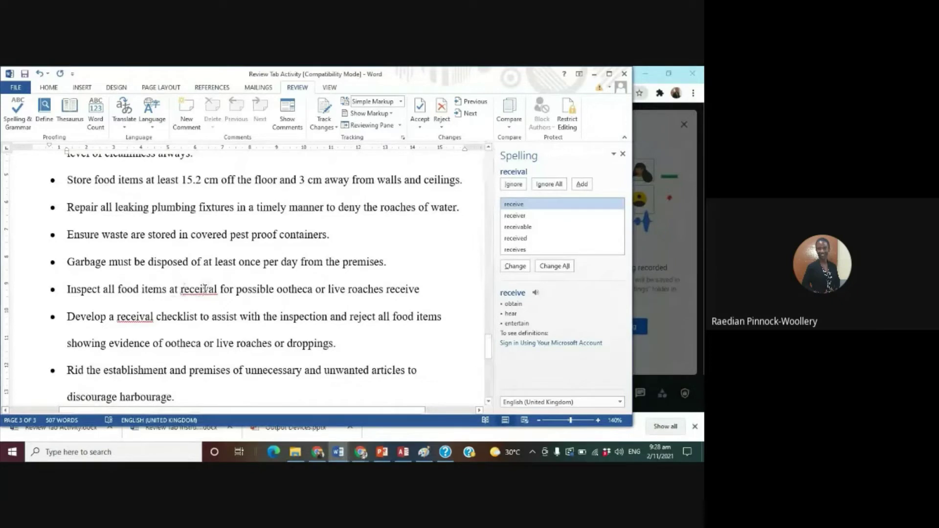
pyautogui.click(204, 289)
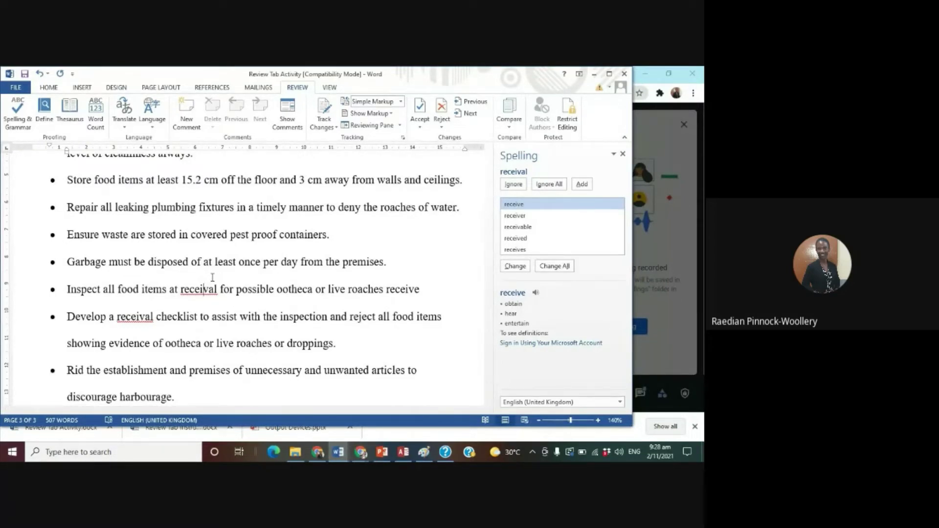
# - Admit another waiting participant to the Google Meet call, and return to the Review Tab Activity document in Word
pyautogui.click(318, 452)
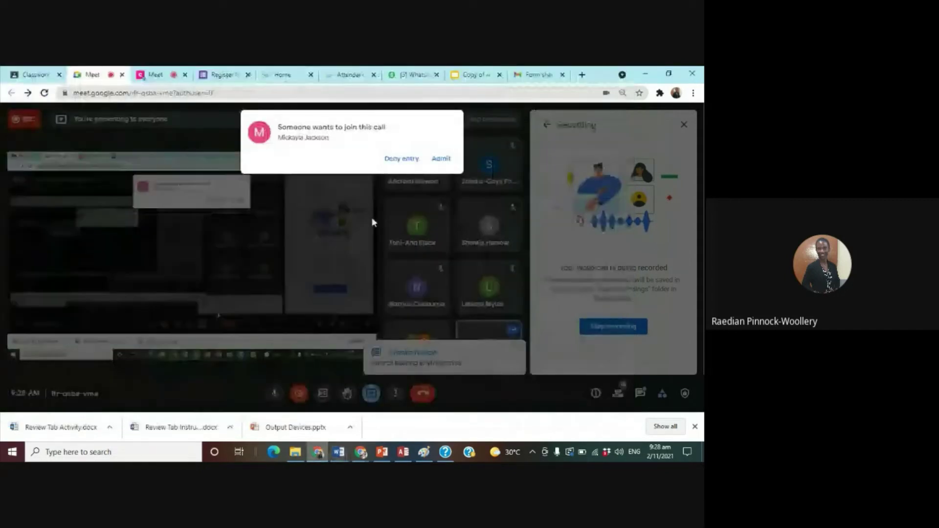
pyautogui.click(442, 158)
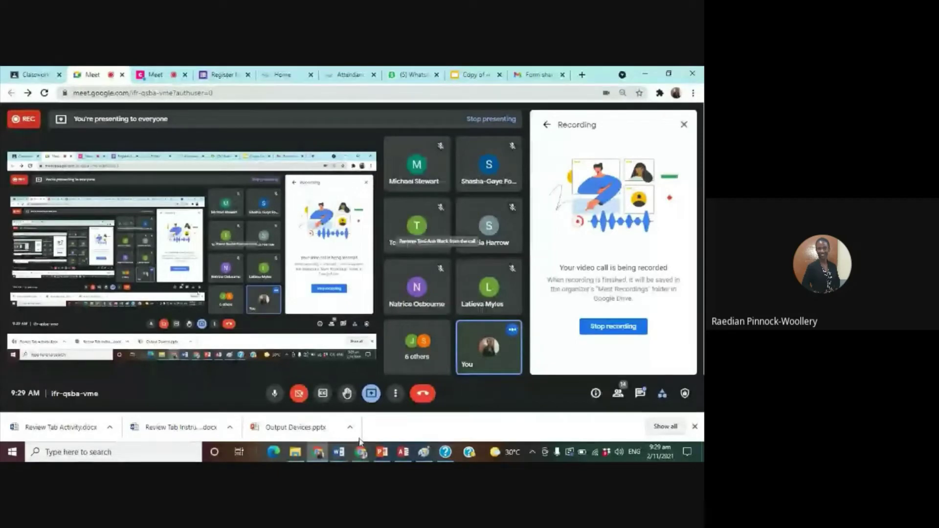
pyautogui.moveTo(345, 453)
pyautogui.click(351, 407)
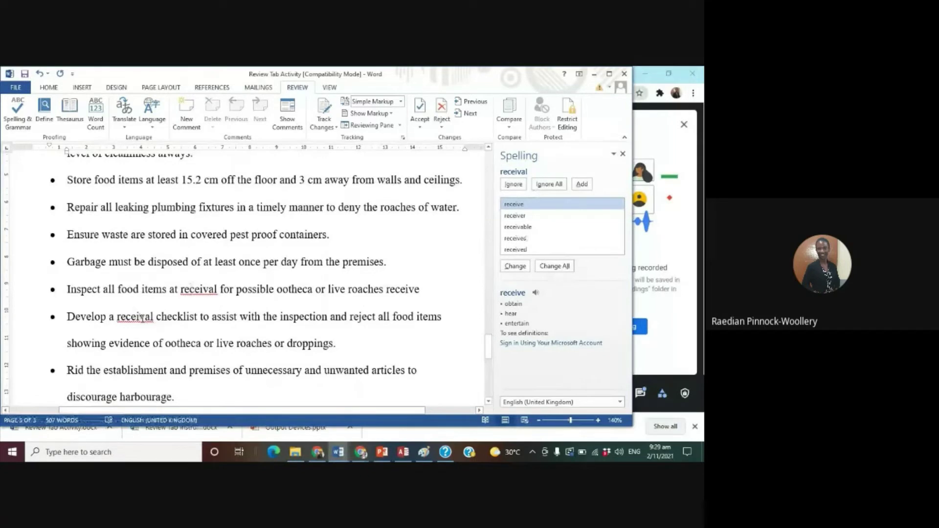
# - Ignore all occurrences of the flagged spelling receival, and finish the spelling and grammar check
pyautogui.click(555, 185)
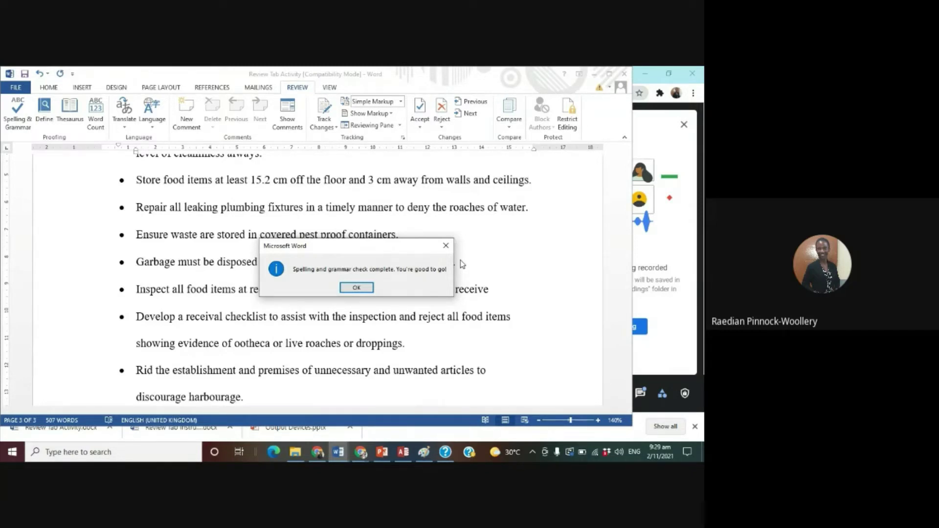
pyautogui.click(358, 289)
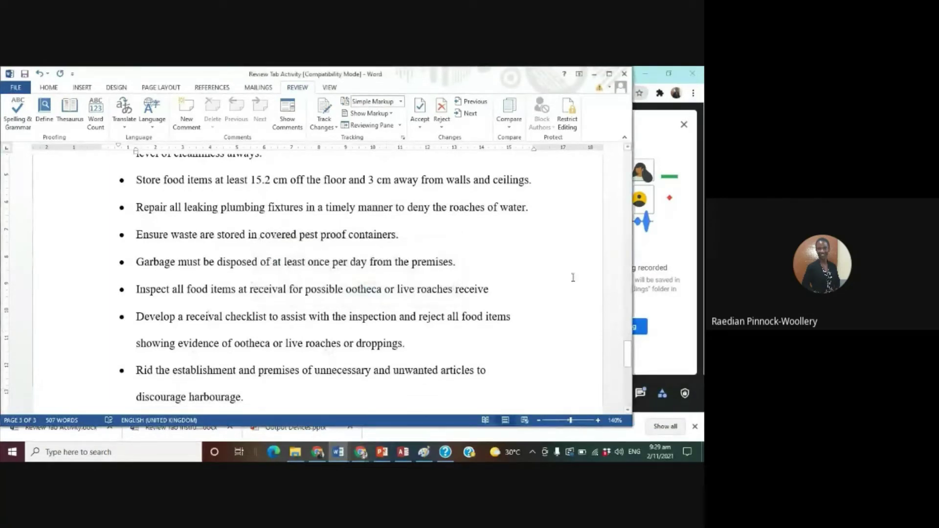
# - Switch to the Review Tab Instructions document and view the Track Changes and Inserting Comments tasks
pyautogui.moveTo(338, 453)
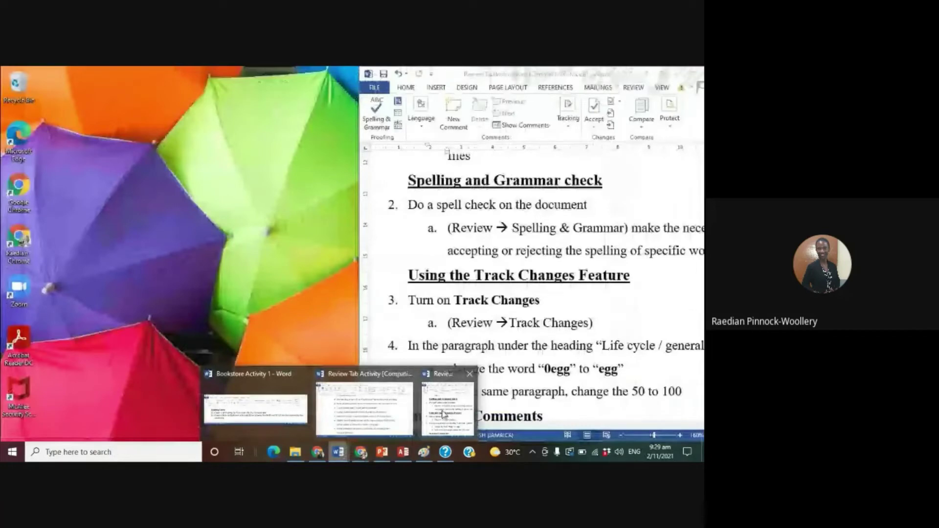
pyautogui.click(442, 414)
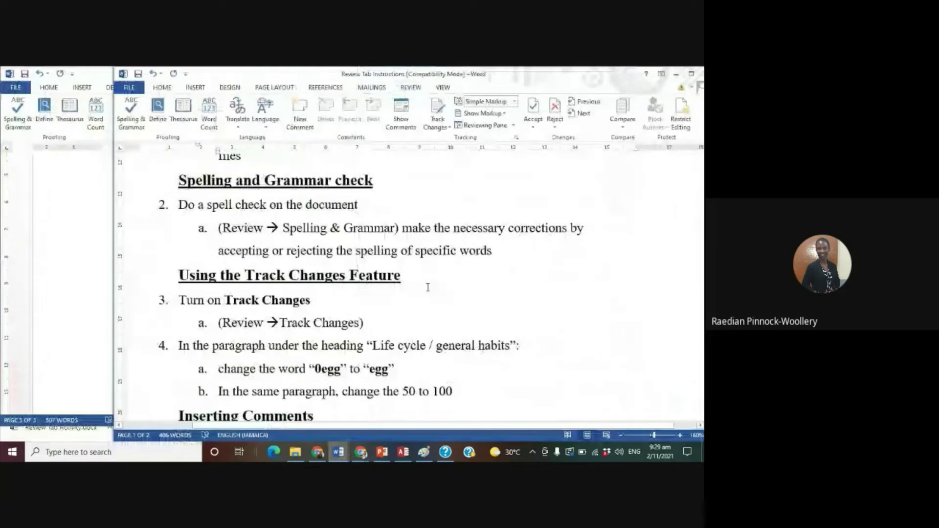
pyautogui.scroll(-2, 427, 287)
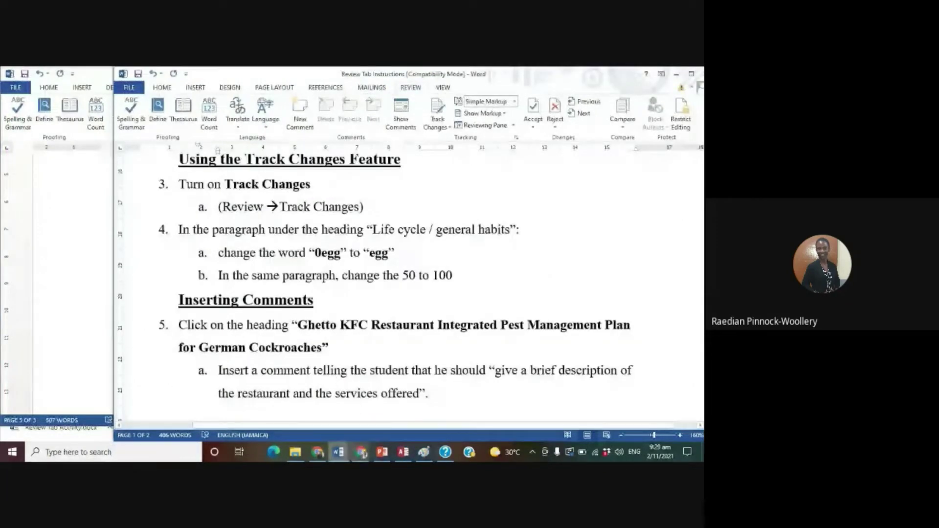
# - Attend to the join request in the Google Meet call, and switch back to the Review Tab Instructions document in Word
pyautogui.hotkey('alt', 'Tab')
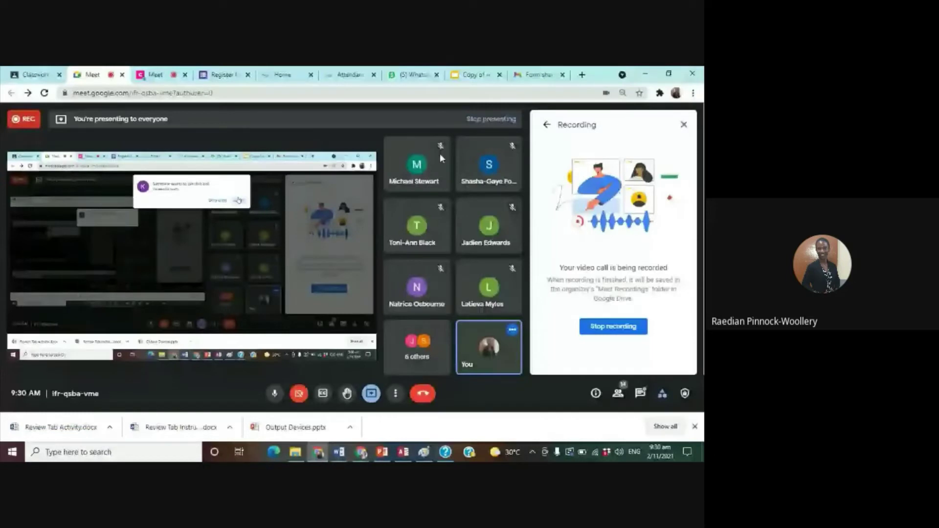
pyautogui.click(339, 452)
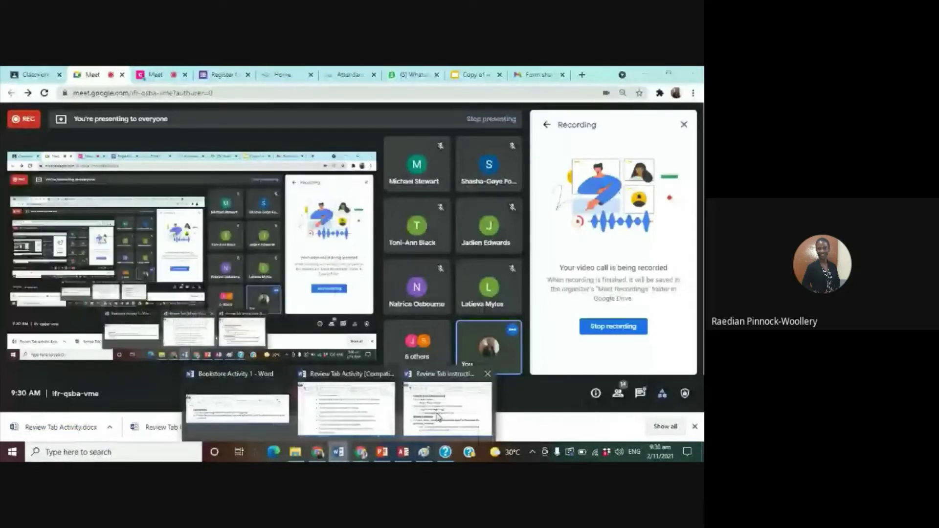
pyautogui.click(438, 416)
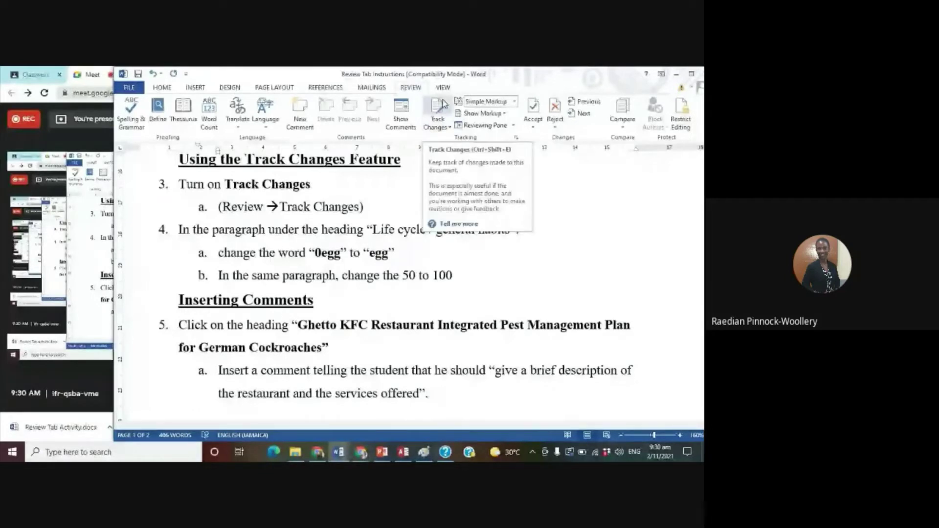
# - Demonstrate turning Track Changes on and off in the Review Tab Instructions document
pyautogui.click(450, 128)
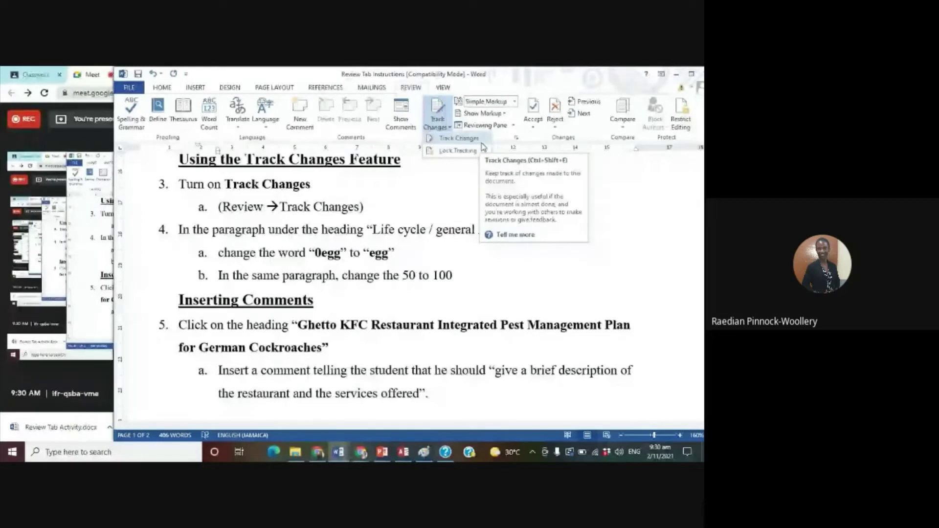
pyautogui.click(481, 141)
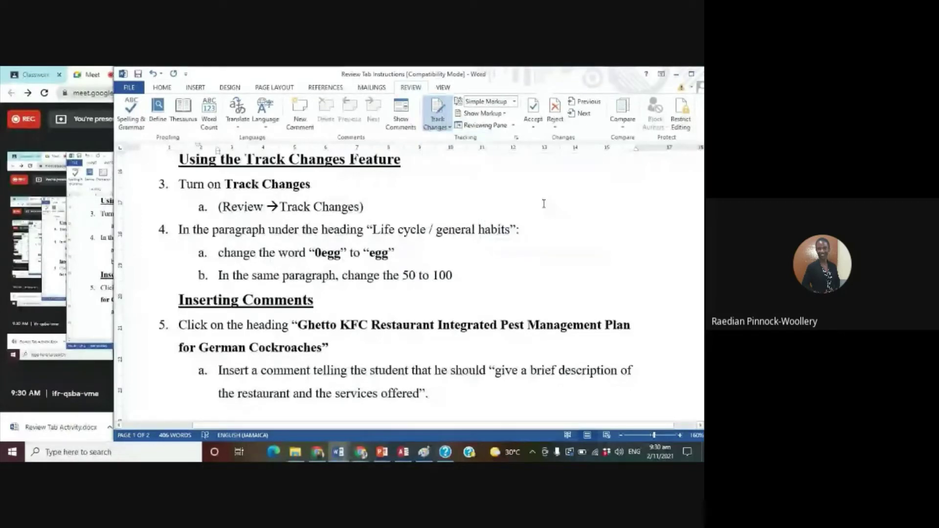
pyautogui.click(450, 127)
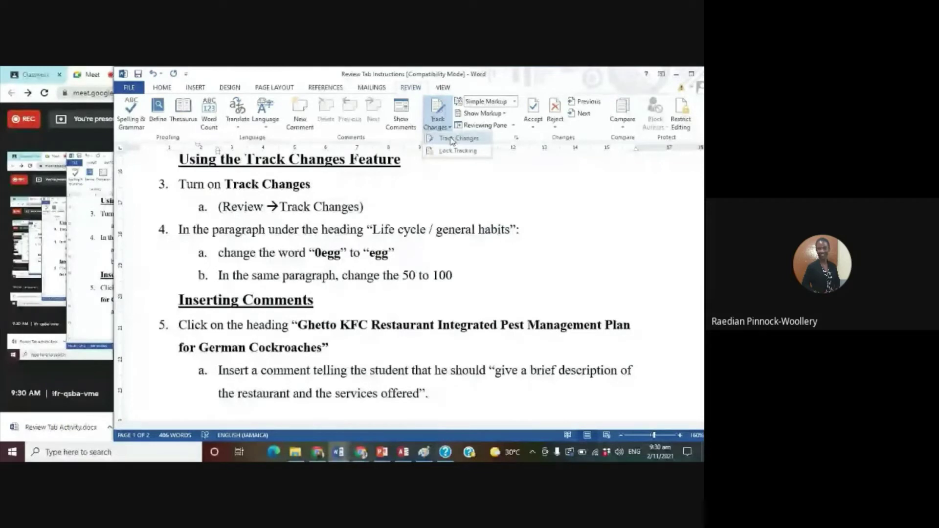
pyautogui.click(451, 140)
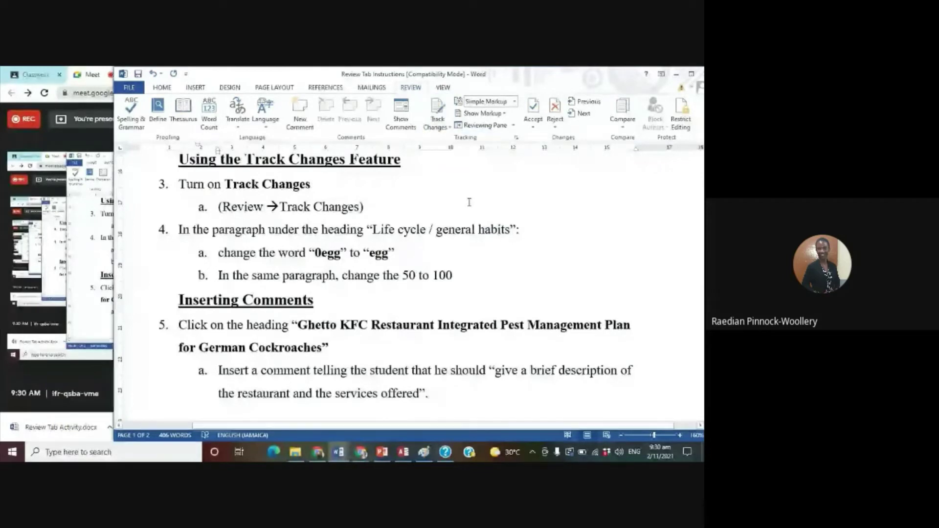
pyautogui.click(450, 127)
pyautogui.click(450, 140)
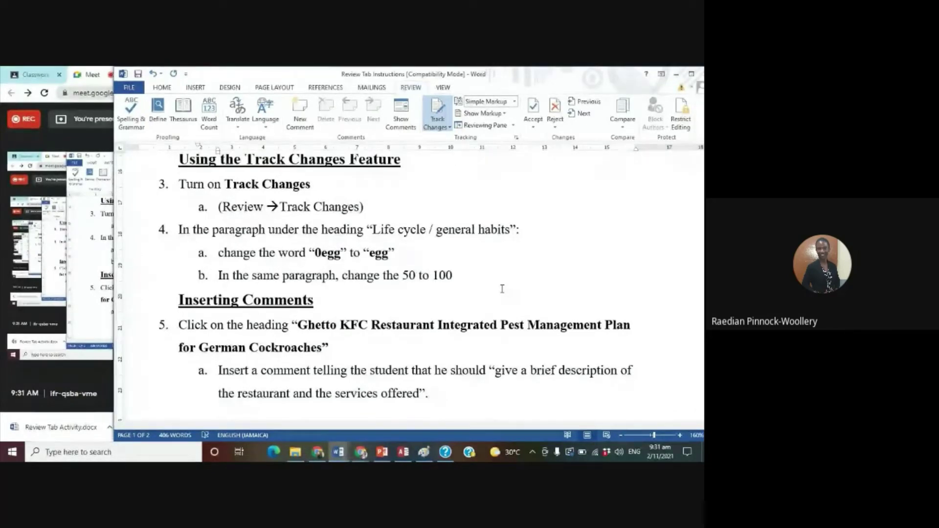
pyautogui.click(448, 127)
pyautogui.click(448, 139)
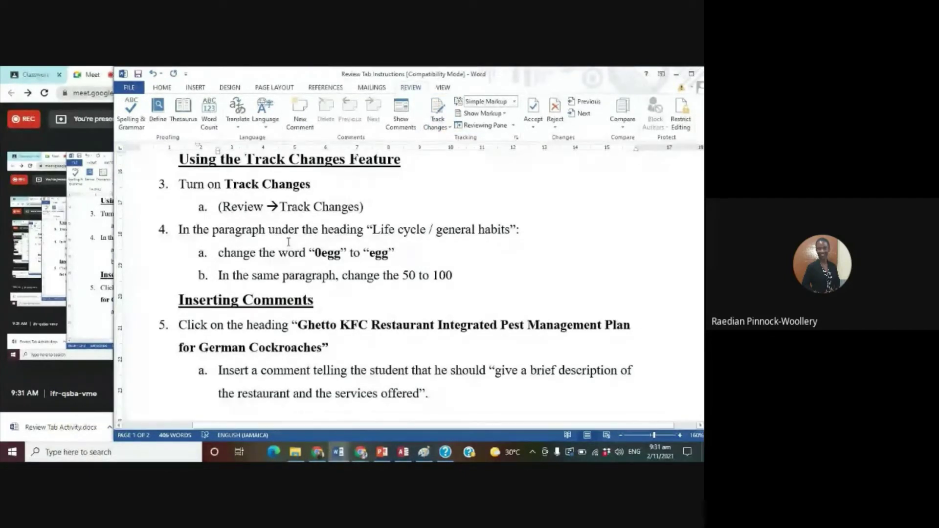
# - Switch to the Review Tab Activity document and turn on Track Changes
pyautogui.click(337, 453)
pyautogui.click(324, 428)
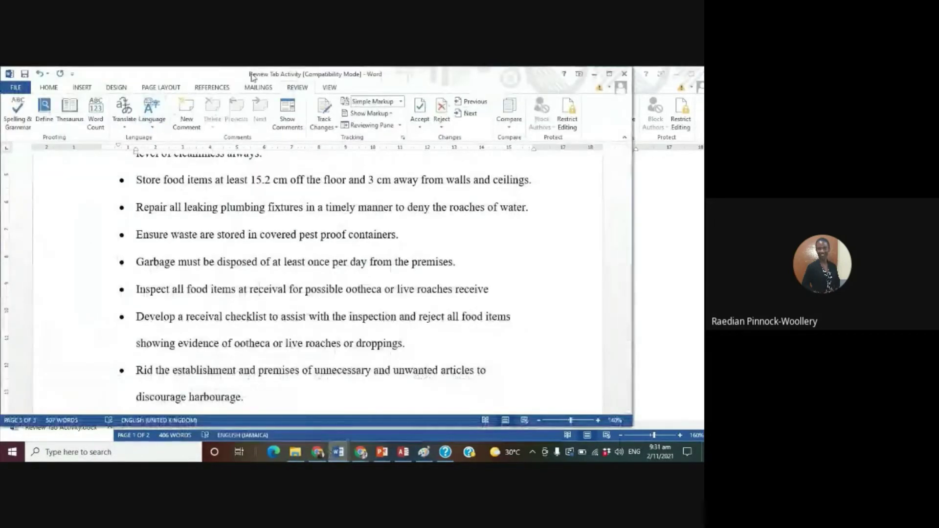
pyautogui.click(298, 88)
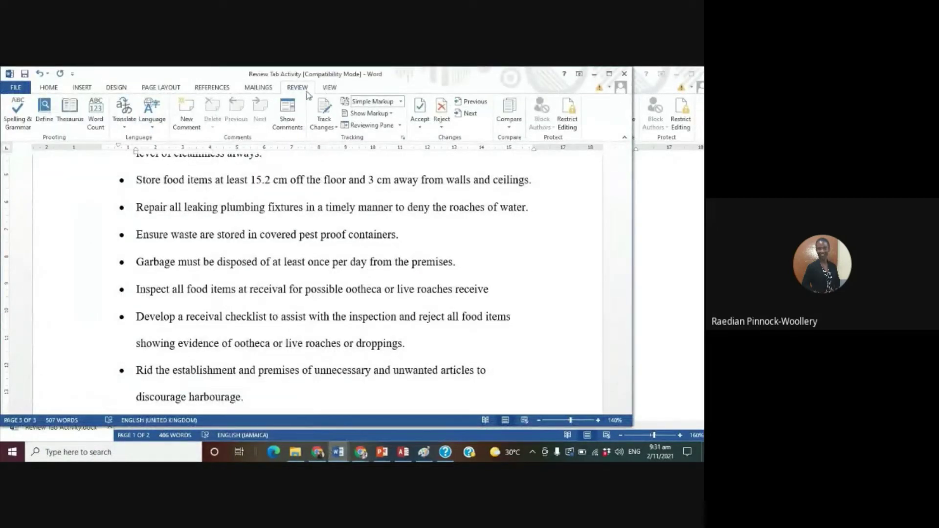
pyautogui.click(315, 128)
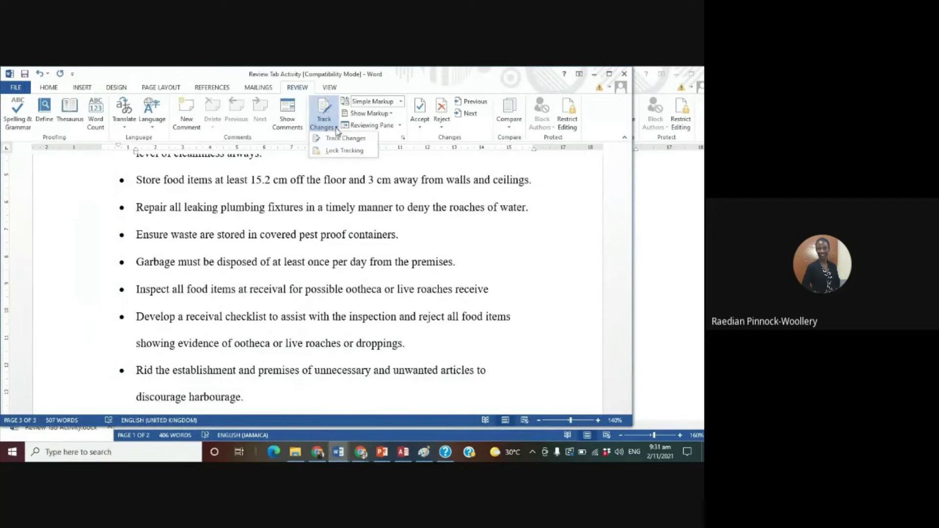
pyautogui.click(342, 143)
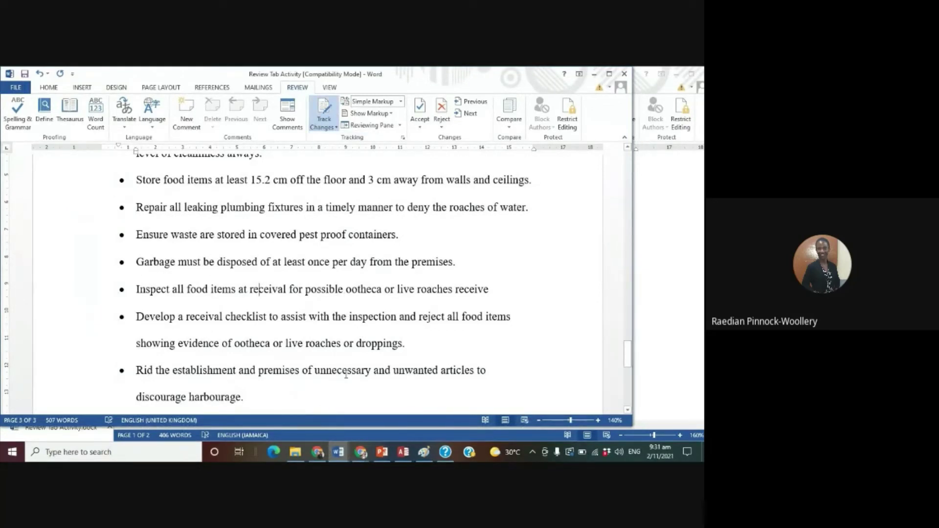
# - Review the Track Changes and Inserting Comments tasks in the Review Tab Instructions document, and return to the Review Tab Activity document
pyautogui.moveTo(628, 354); pyautogui.dragTo(628, 164)
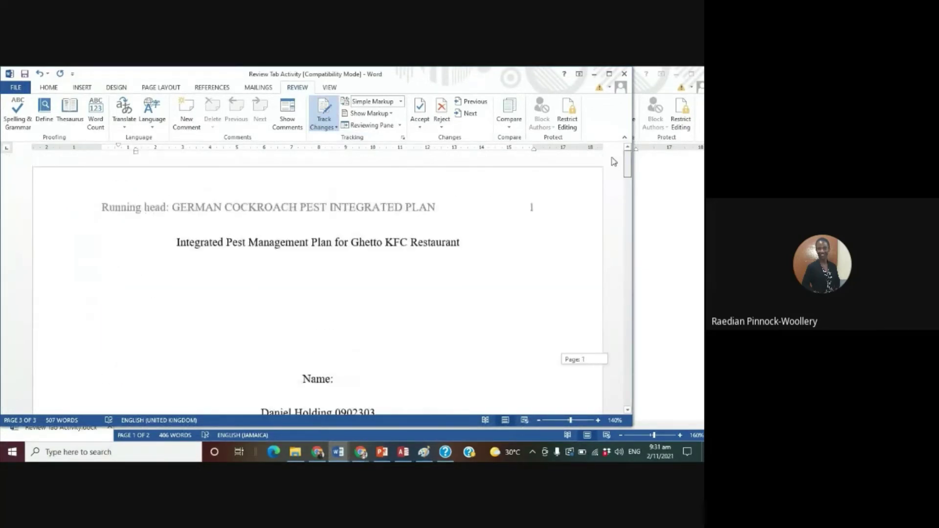
pyautogui.click(338, 452)
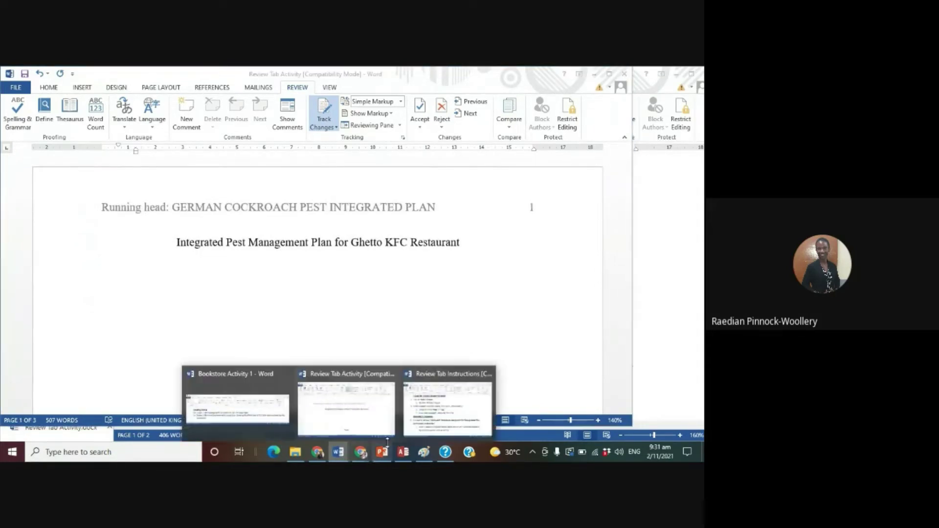
pyautogui.click(424, 430)
pyautogui.scroll(-1, 343, 294)
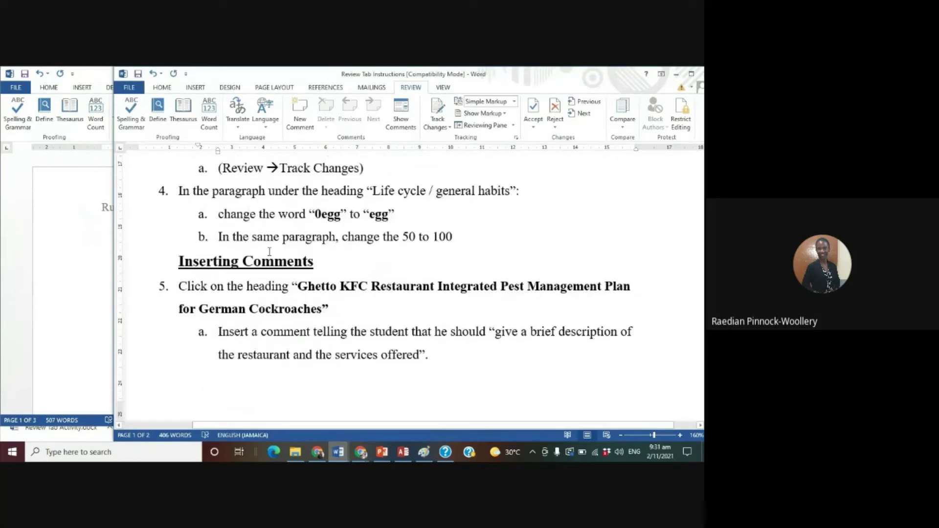
pyautogui.scroll(2, 273, 241)
pyautogui.scroll(-3, 363, 250)
pyautogui.click(78, 222)
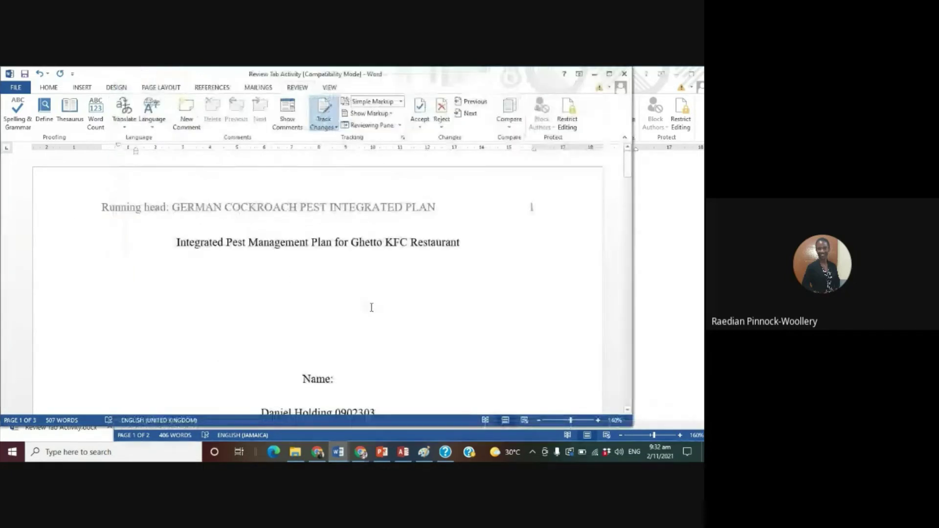
# - Turn off Track Changes and change "egg" before "casing" to "0egg" in the Life cycle/general habits paragraph
pyautogui.scroll(-10, 371, 307)
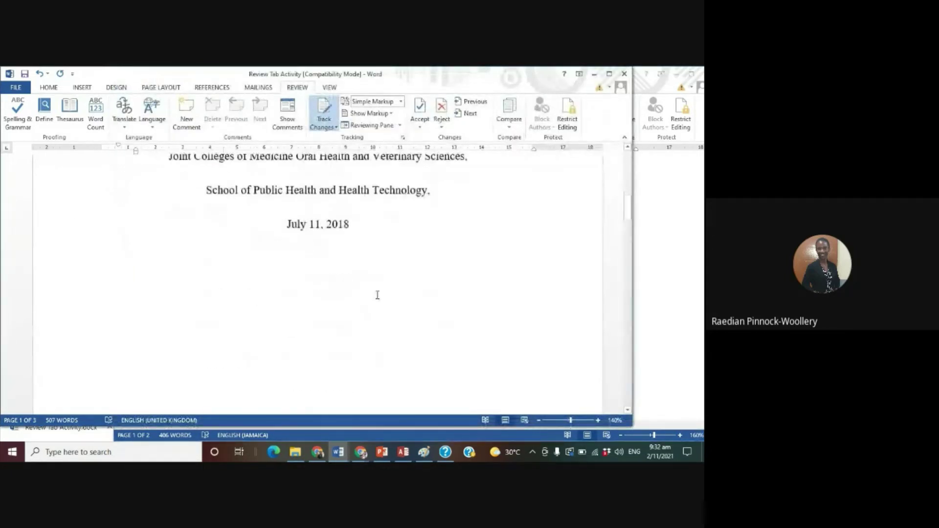
pyautogui.scroll(-15, 378, 295)
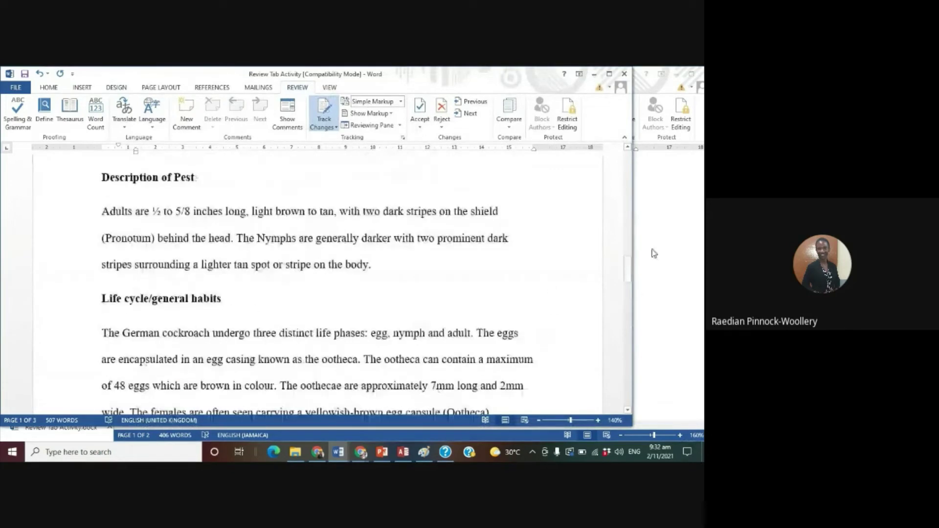
pyautogui.moveTo(628, 268); pyautogui.dragTo(624, 283)
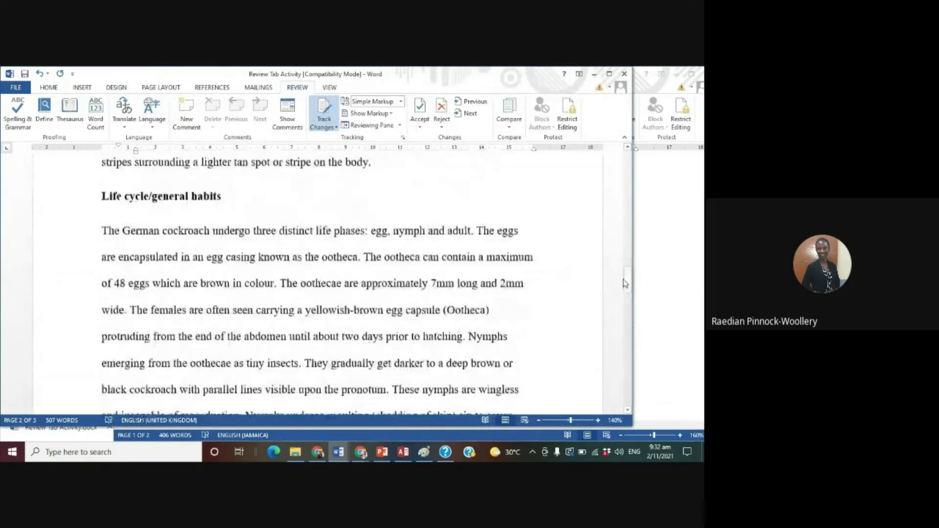
pyautogui.click(205, 256)
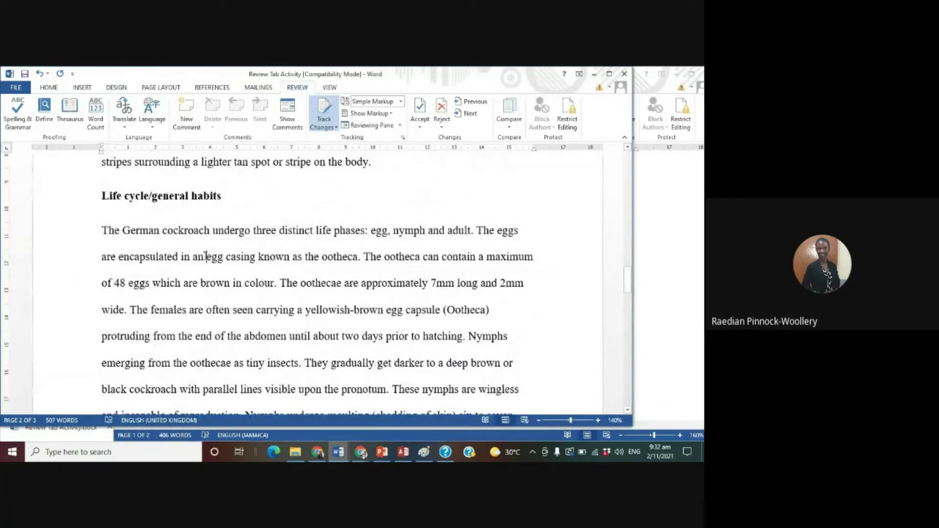
pyautogui.click(324, 128)
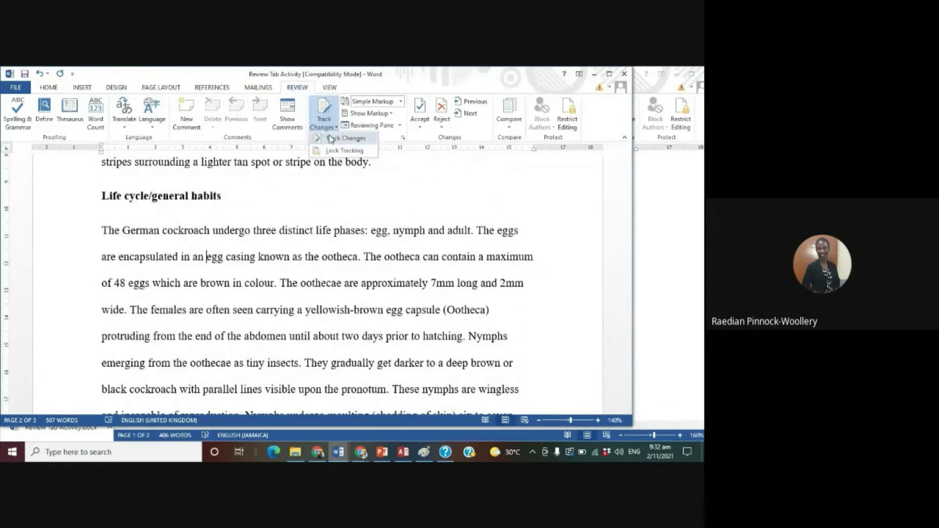
pyautogui.click(324, 128)
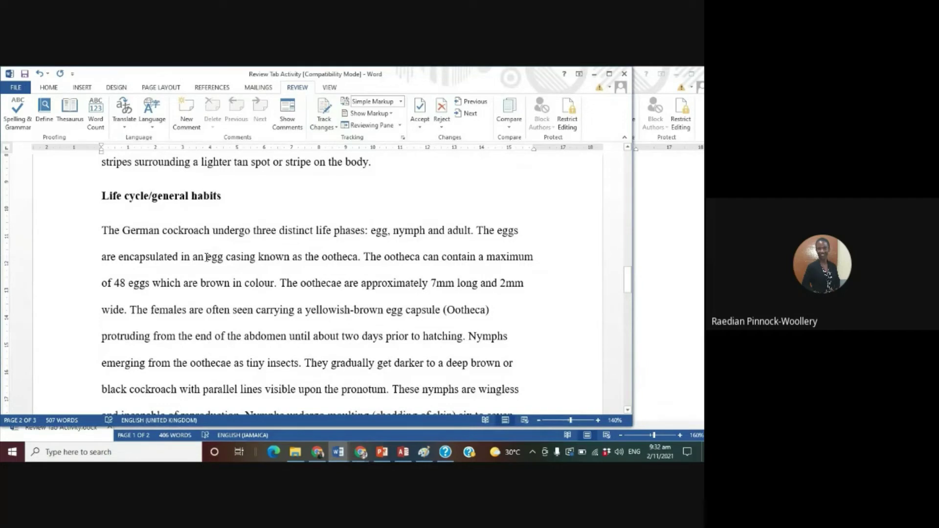
pyautogui.write('o')
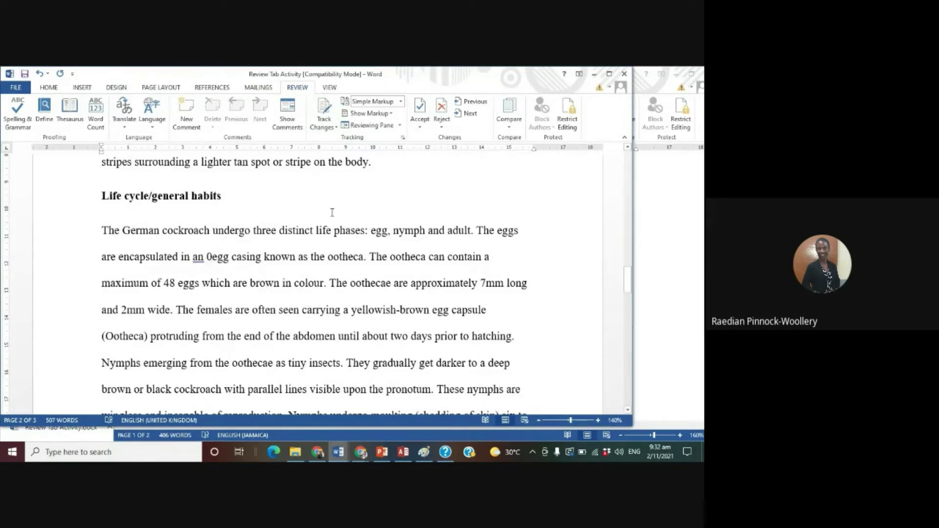
# - Turn Track Changes back on and correct "0egg" to "egg" in the Life cycle/general habits paragraph
pyautogui.click(336, 127)
pyautogui.click(342, 139)
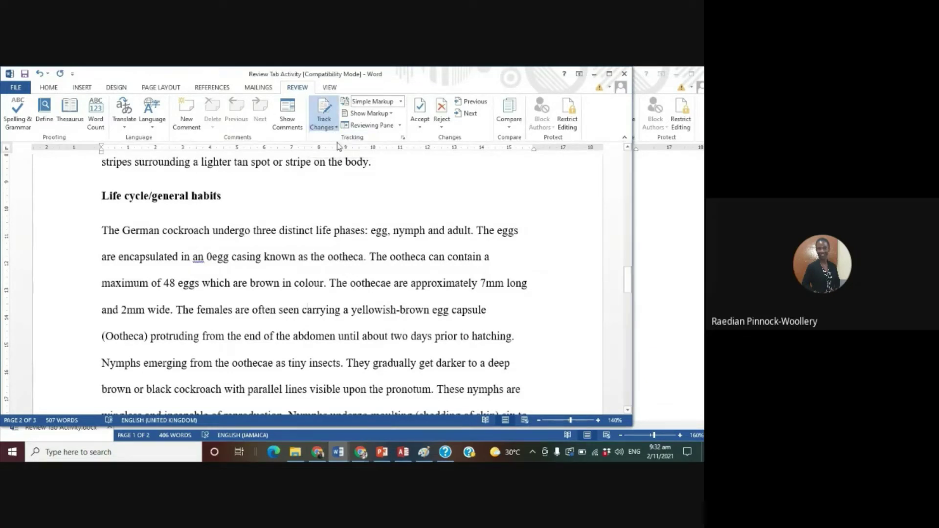
pyautogui.click(344, 456)
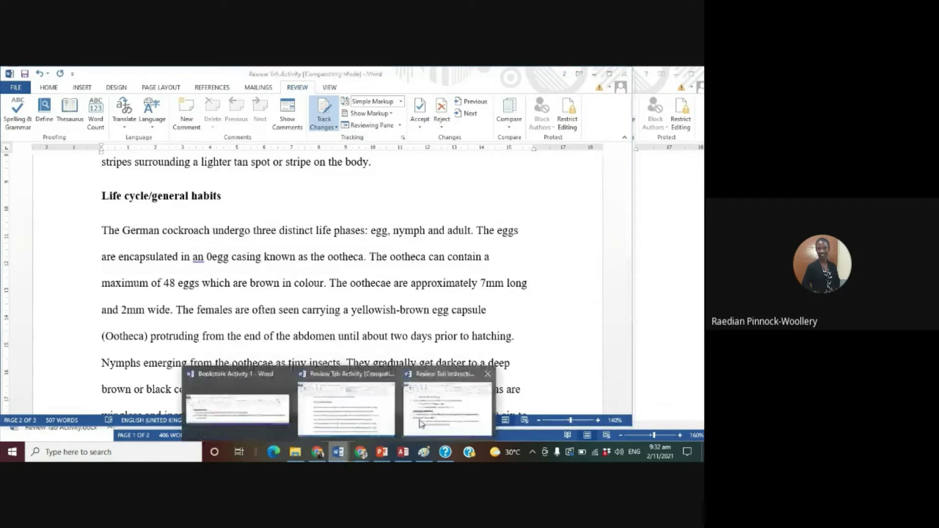
pyautogui.click(420, 424)
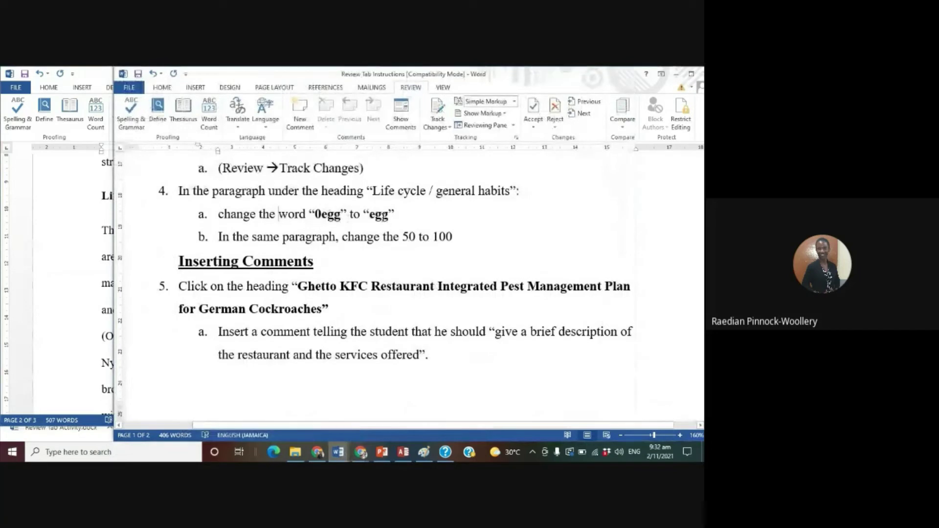
pyautogui.click(109, 225)
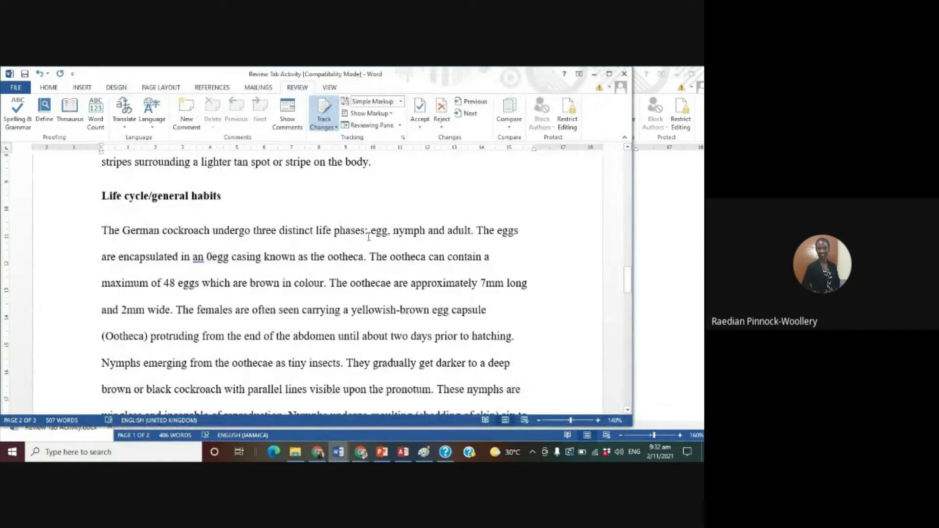
pyautogui.press('BackSpace')
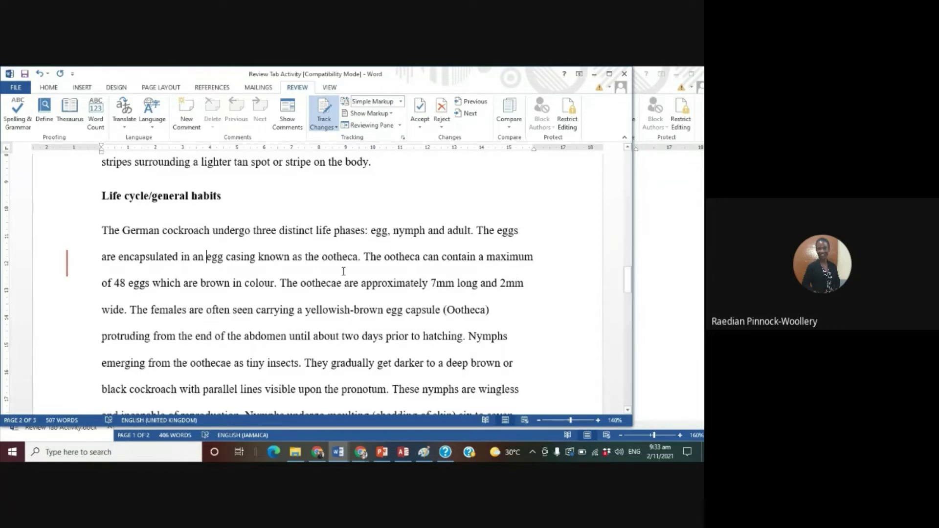
# - Delete the word "as" from "known as the ootheca", and undo the deletion
pyautogui.moveTo(293, 256); pyautogui.dragTo(303, 257)
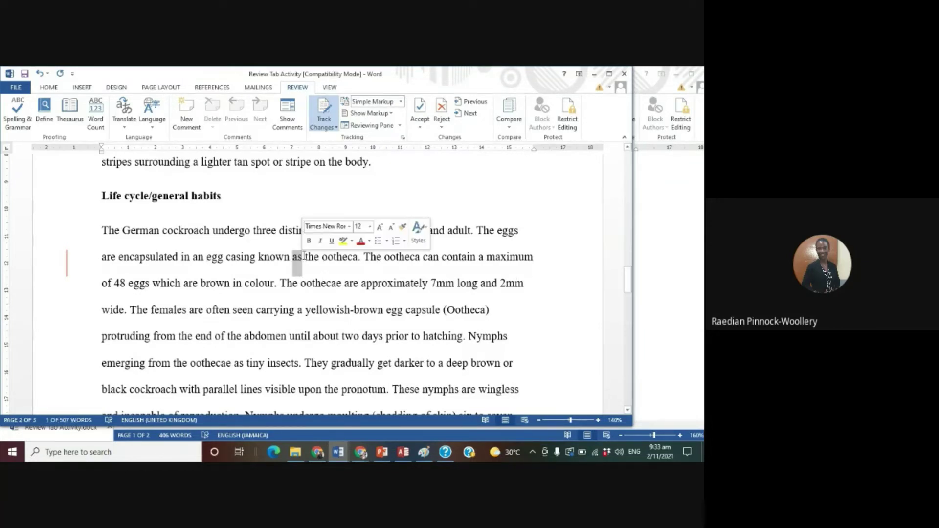
pyautogui.press('Delete')
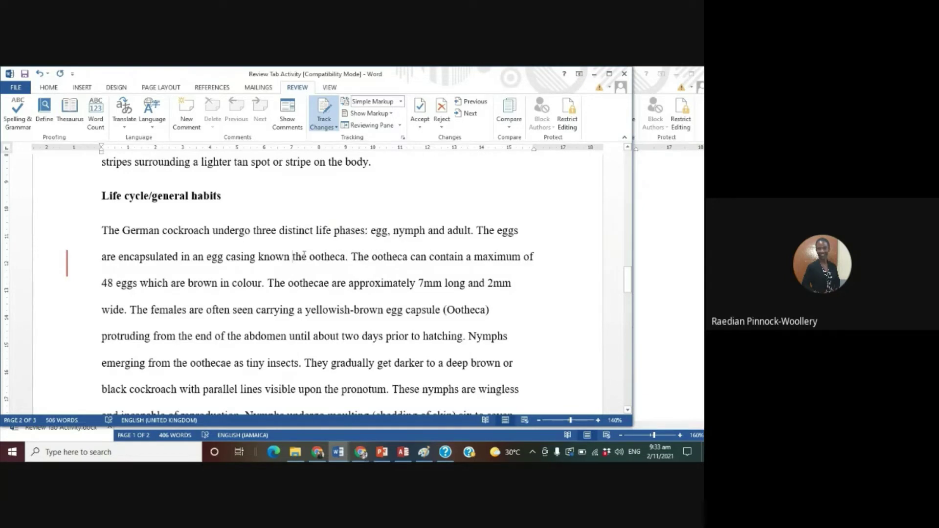
pyautogui.hotkey('ctrl', 'z')
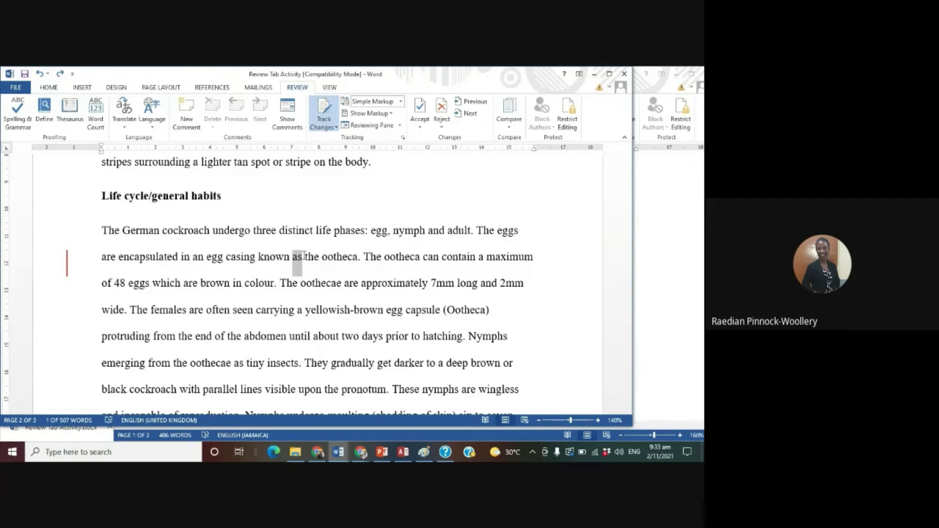
# - Check the number-change task in the Review Tab Instructions document, and delete "50" before "days" in the Life cycle/general habits paragraph
pyautogui.click(678, 308)
pyautogui.scroll(-1, 678, 309)
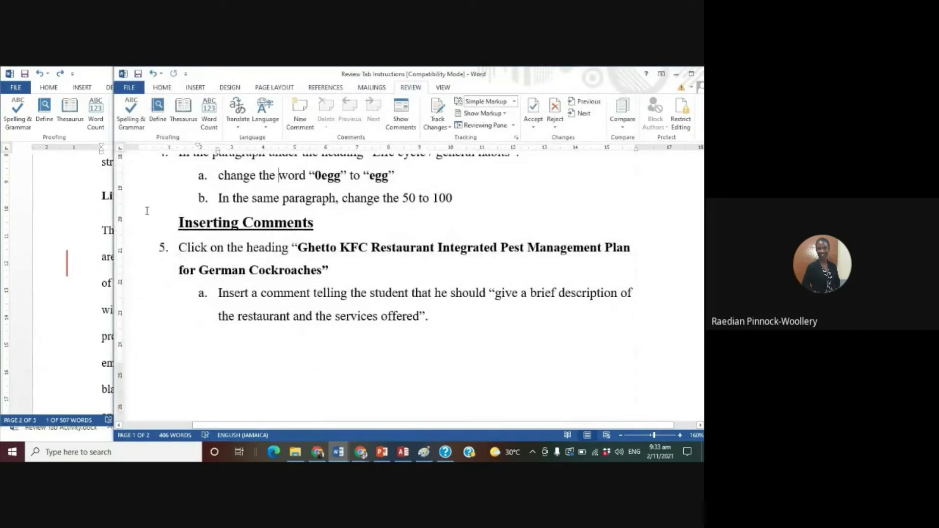
pyautogui.click(103, 234)
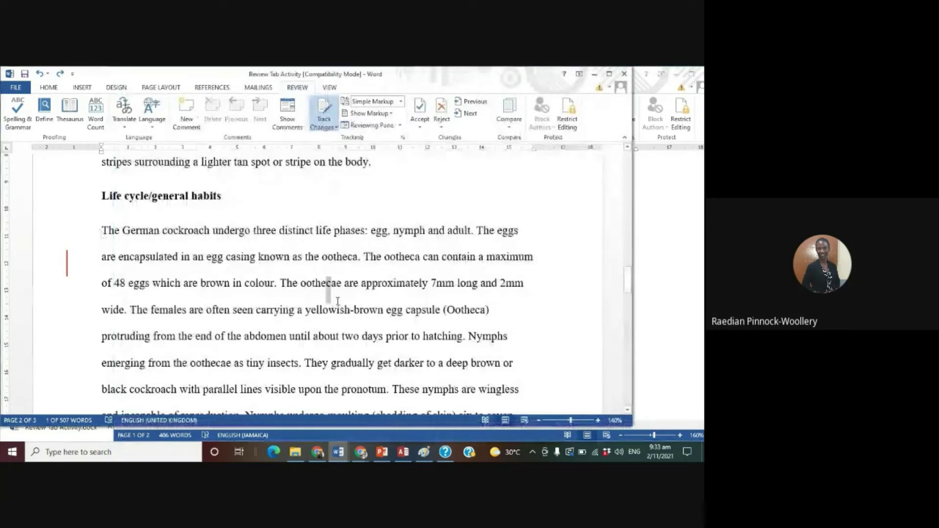
pyautogui.scroll(-2, 338, 300)
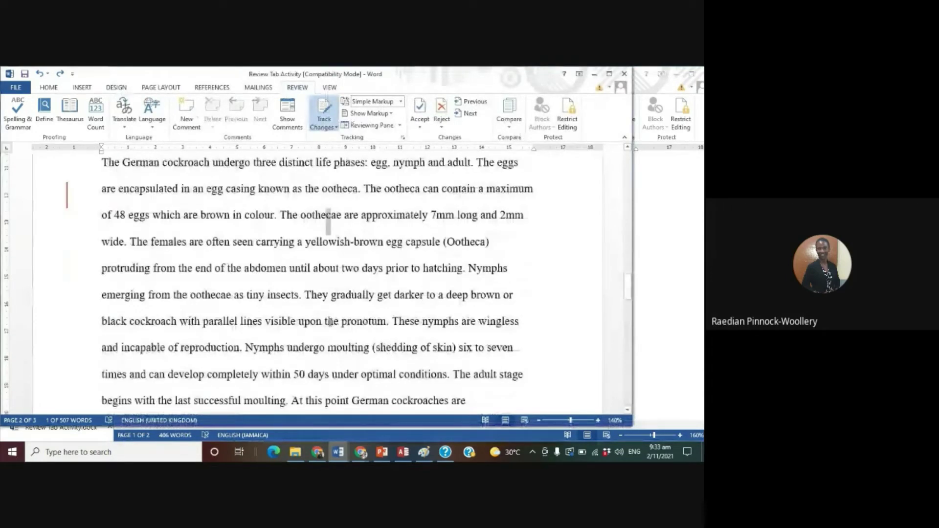
pyautogui.scroll(-4, 329, 322)
pyautogui.moveTo(296, 238)
pyautogui.mouseDown()
pyautogui.moveTo(304, 239)
pyautogui.moveTo(295, 239)
pyautogui.mouseUp()
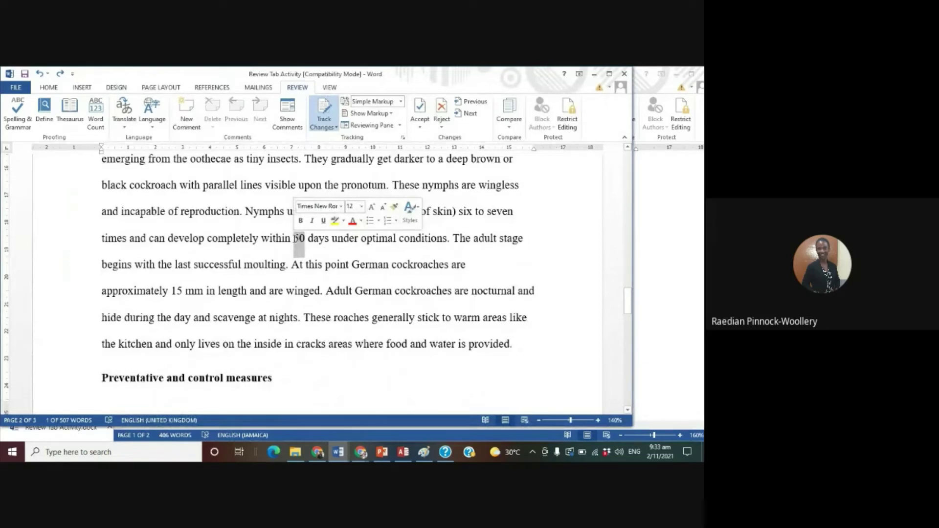
pyautogui.press('Delete')
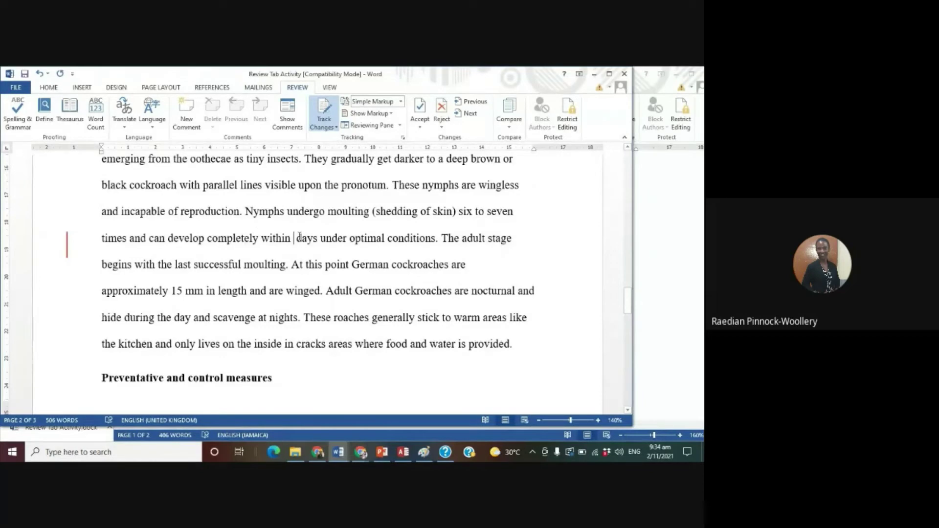
pyautogui.press('BackSpace')
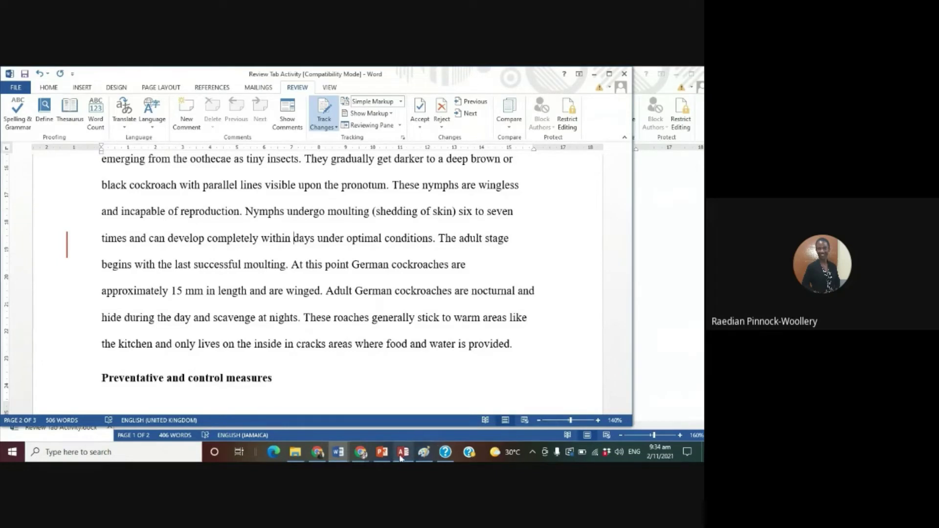
# - Copy "give a brief description of the restaurant and the services offered" from the Review Tab Instructions document, and return to the Review Tab Activity document
pyautogui.moveTo(338, 452)
pyautogui.click(439, 402)
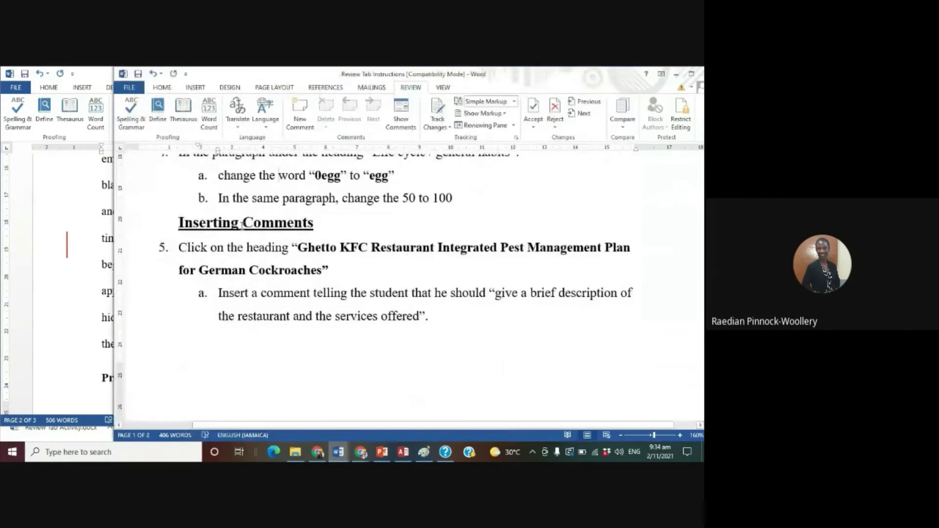
pyautogui.click(301, 226)
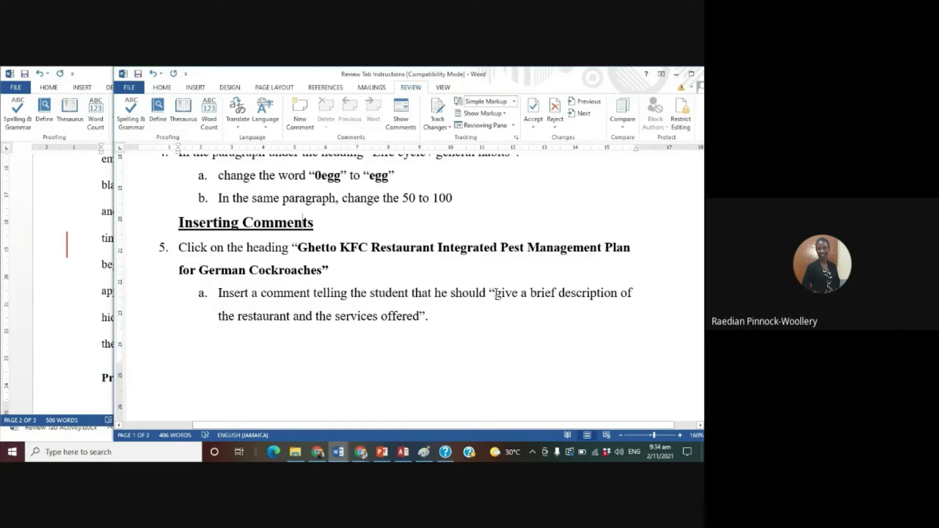
pyautogui.moveTo(495, 292); pyautogui.dragTo(410, 327)
pyautogui.hotkey('ctrl', 'c')
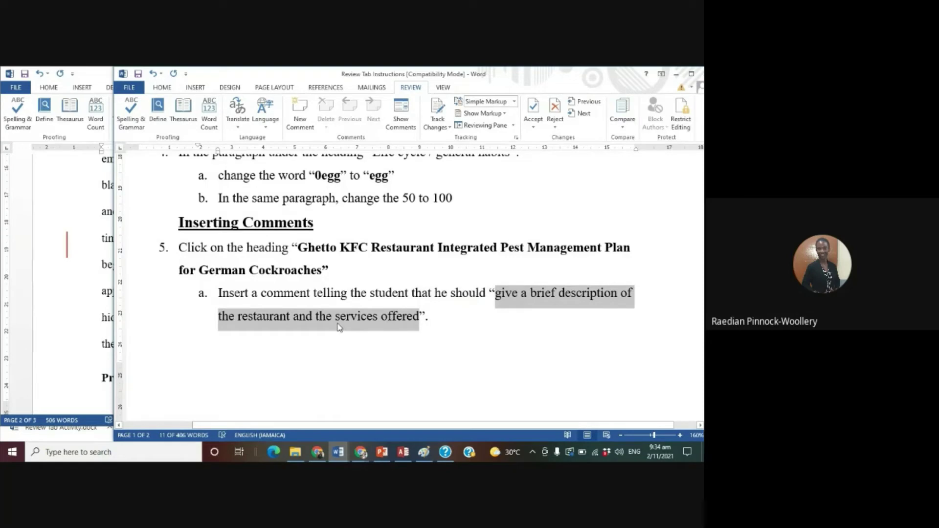
pyautogui.rightClick(339, 326)
pyautogui.click(362, 149)
pyautogui.click(107, 284)
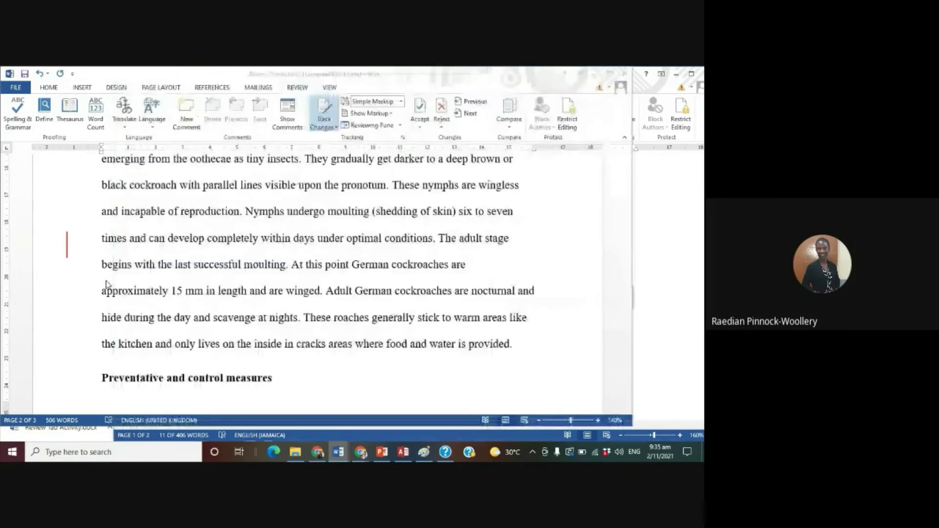
# - Insert a new comment on the heading "Ghetto KFC Restaurant Integrated Pest Management Plan for German Cockroaches" and open it for text entry
pyautogui.scroll(2, 230, 317)
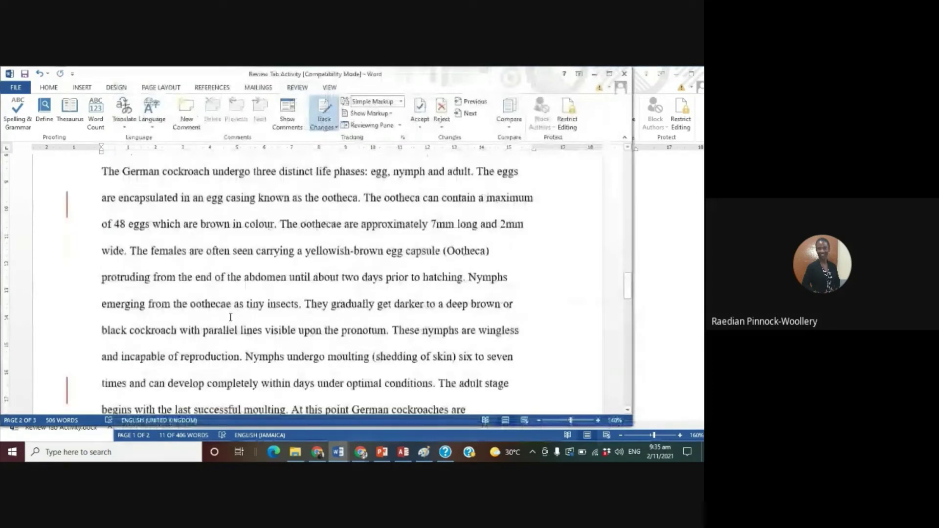
pyautogui.scroll(5, 231, 316)
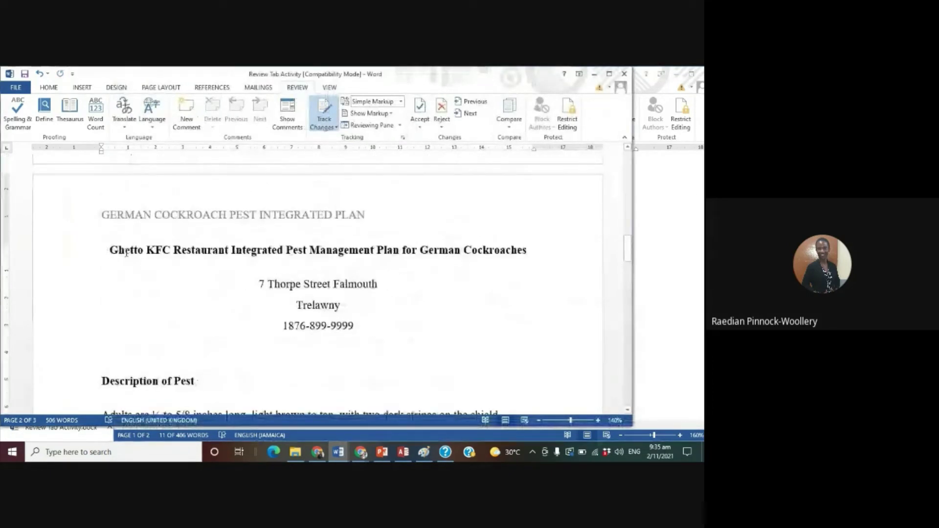
pyautogui.click(90, 252)
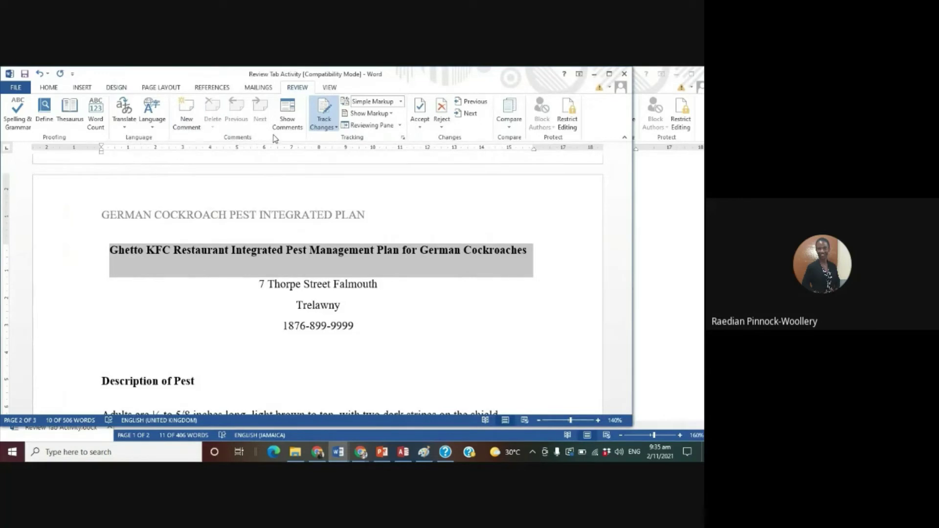
pyautogui.click(181, 120)
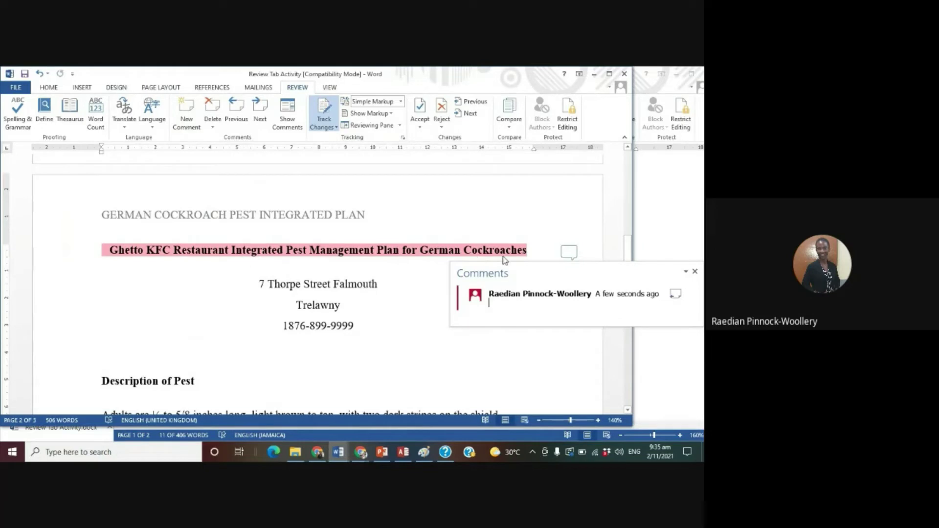
pyautogui.click(565, 253)
pyautogui.click(569, 256)
pyautogui.click(567, 255)
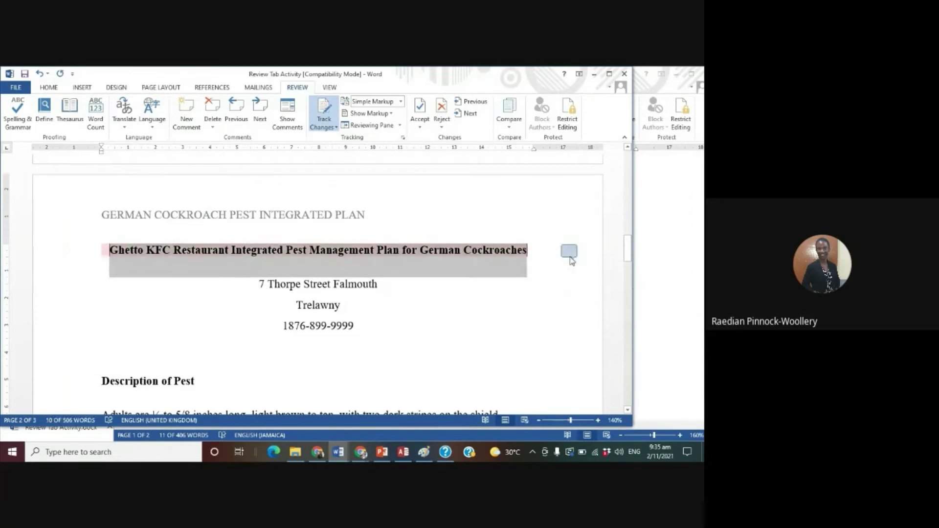
pyautogui.click(571, 257)
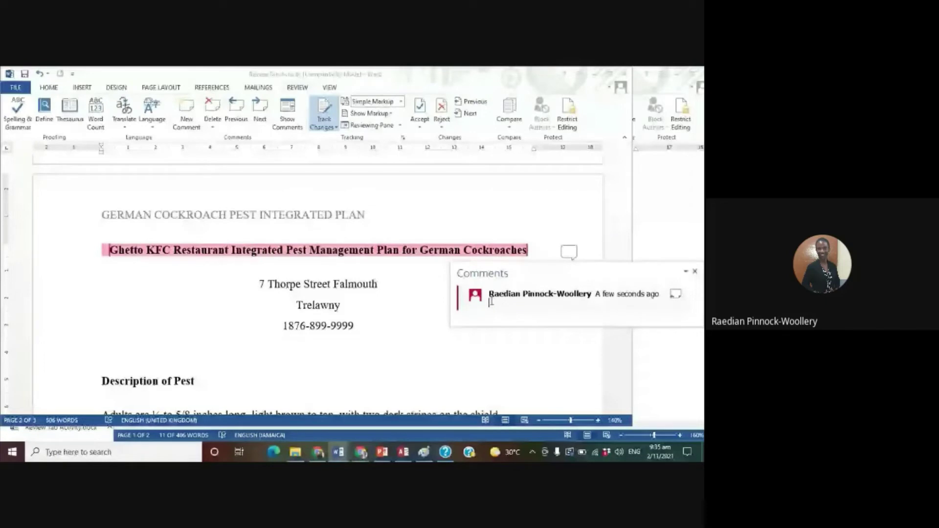
pyautogui.write('fo.kfndk.gndfs.g')
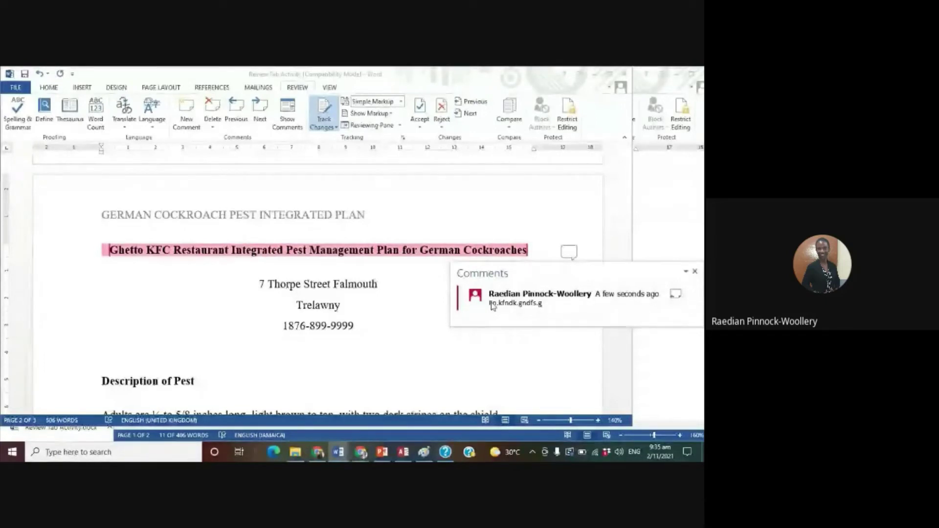
pyautogui.press('BackSpace')
pyautogui.press('BackSpace')
pyautogui.press('BackSpace')
pyautogui.press('BackSpace')
pyautogui.press('BackSpace')
pyautogui.press('BackSpace')
pyautogui.press('BackSpace')
pyautogui.press('BackSpace')
pyautogui.press('BackSpace')
pyautogui.press('BackSpace')
pyautogui.press('BackSpace')
pyautogui.press('BackSpace')
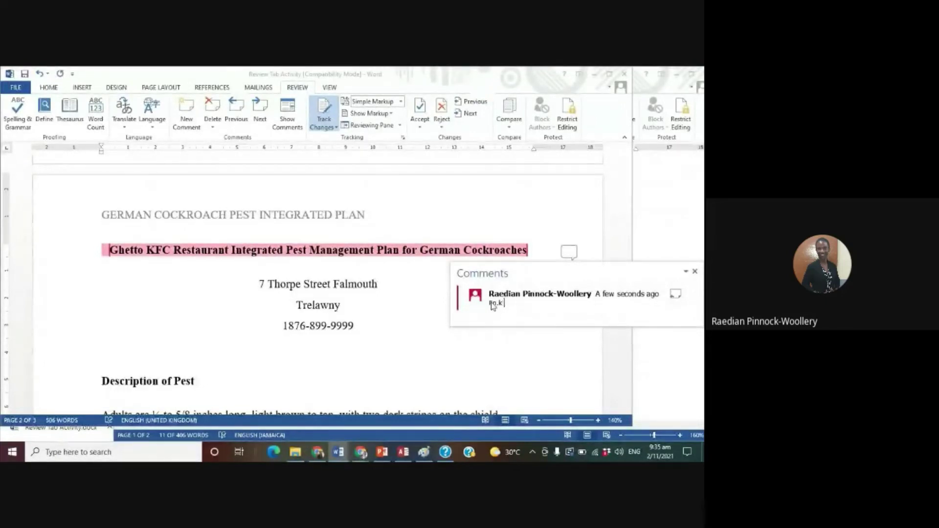
pyautogui.press('BackSpace')
pyautogui.press('BackSpace')
pyautogui.press('BackSpace')
pyautogui.press('BackSpace')
# - Paste the copied text "give a brief description of the restaurant and the services offered" into the heading's comment, and reopen the comment
pyautogui.rightClick(490, 304)
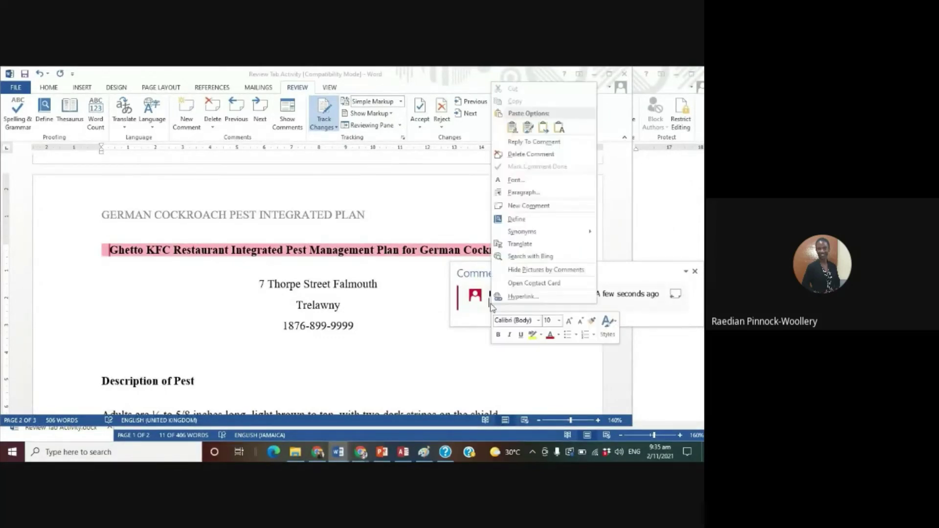
pyautogui.click(512, 128)
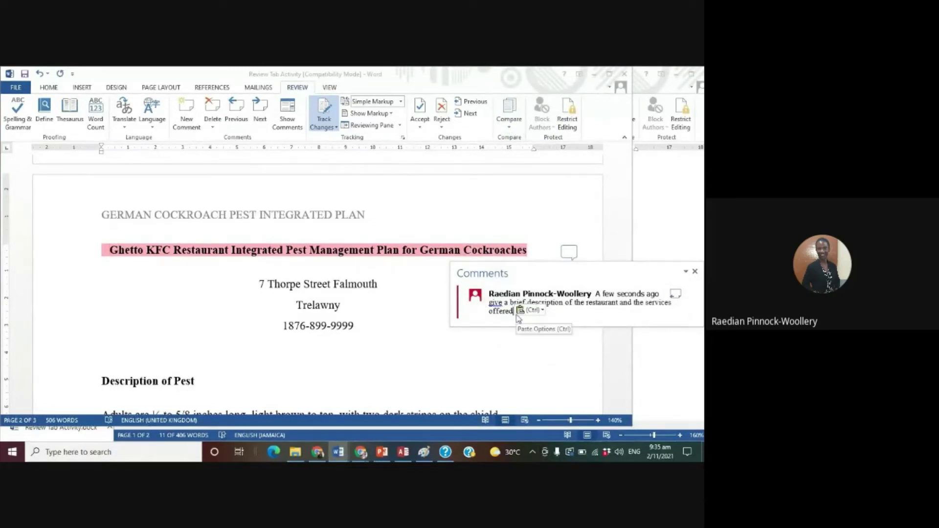
pyautogui.click(543, 313)
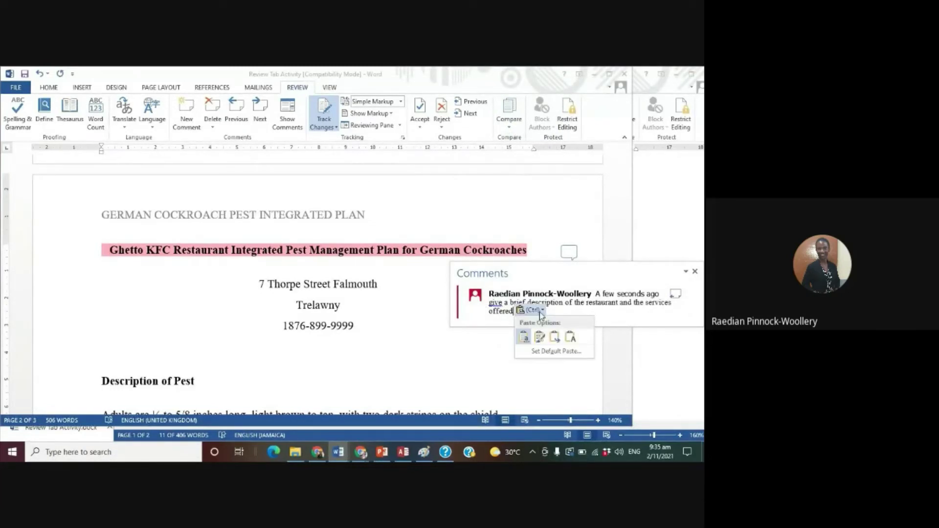
pyautogui.click(524, 344)
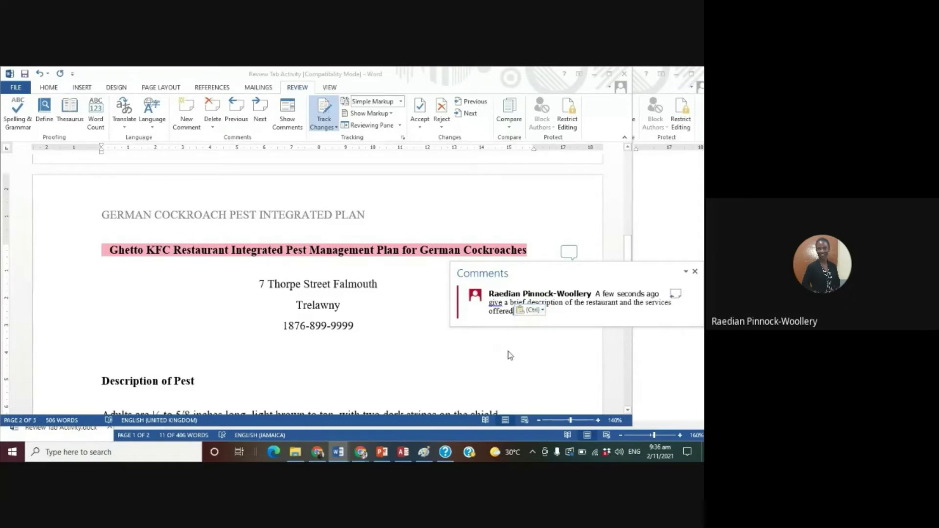
pyautogui.click(507, 339)
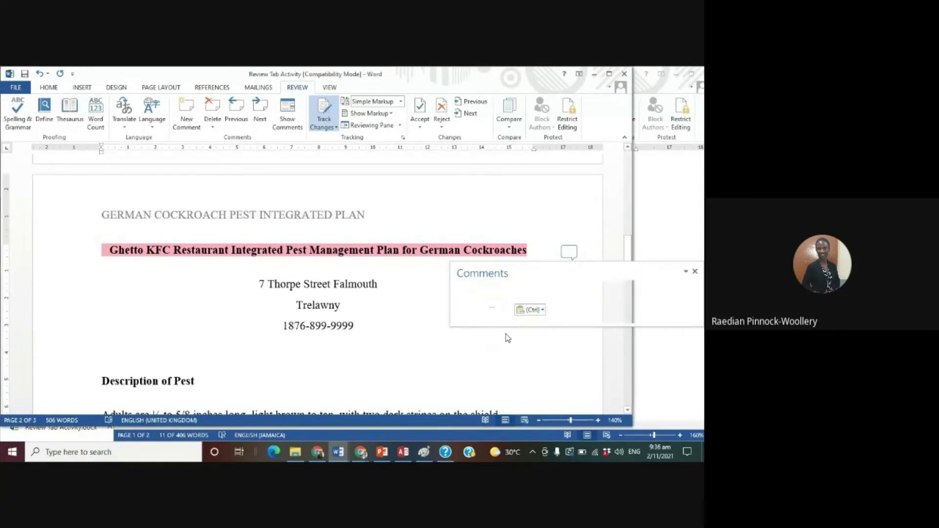
pyautogui.click(573, 250)
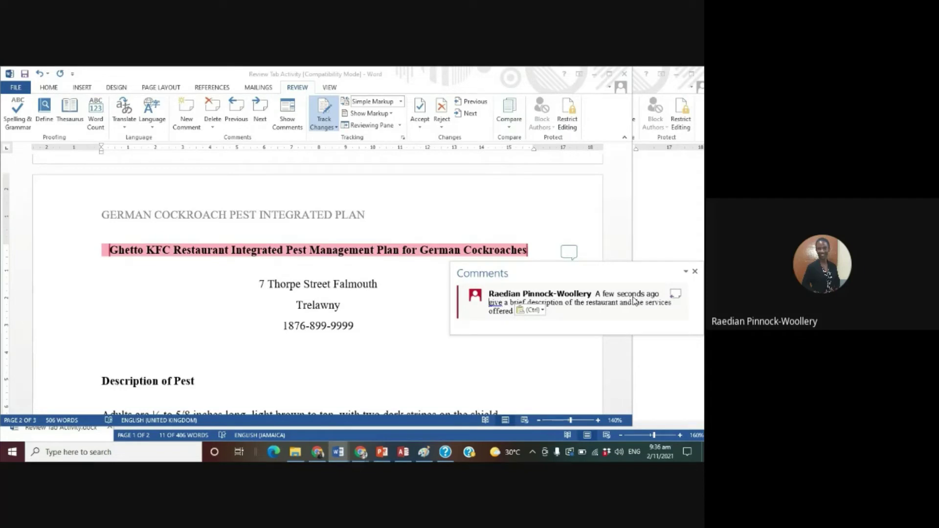
pyautogui.scroll(-2, 394, 366)
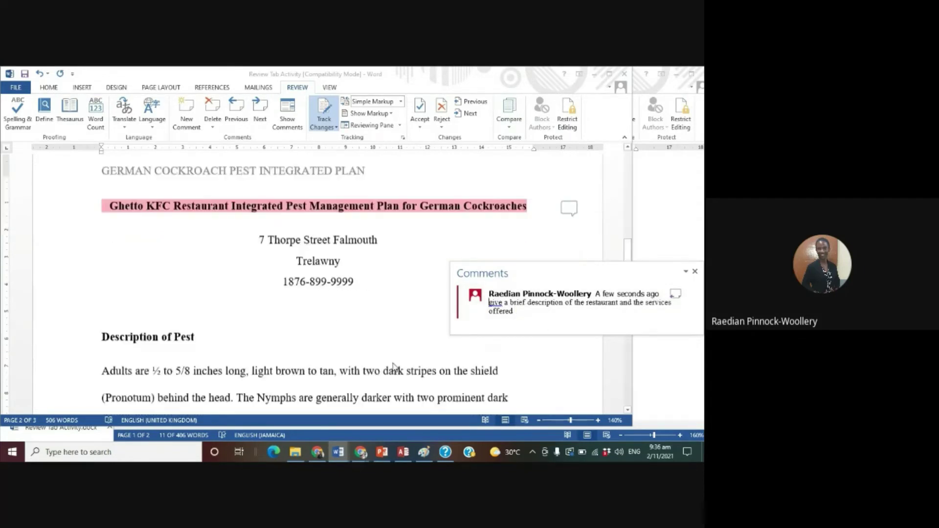
pyautogui.scroll(-5, 393, 366)
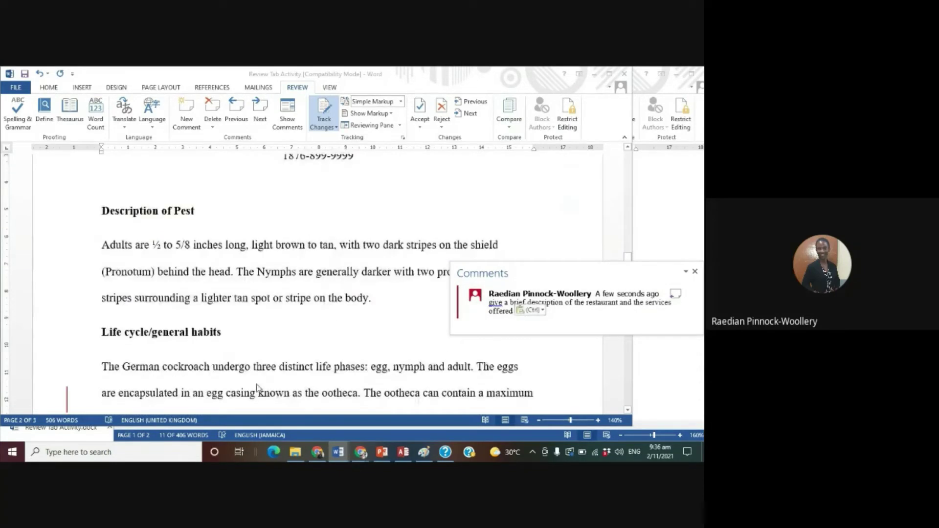
pyautogui.scroll(-1, 257, 389)
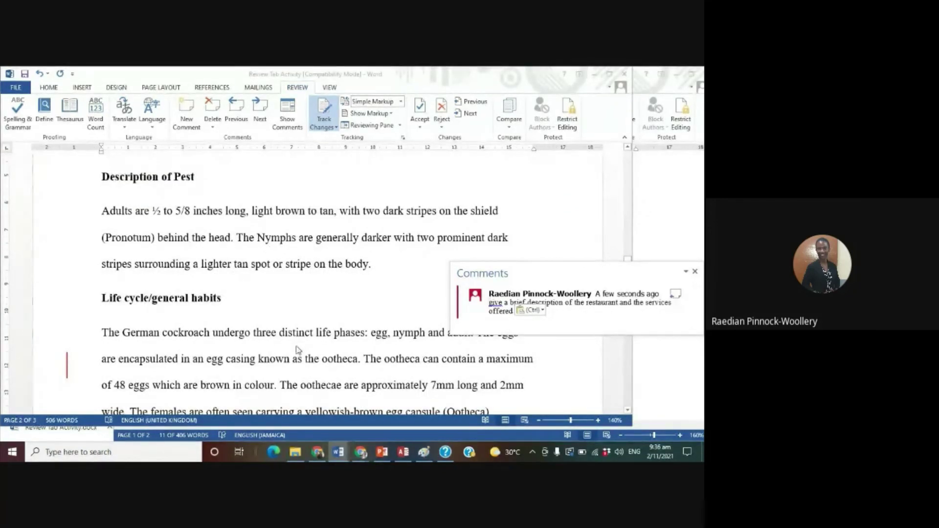
pyautogui.scroll(3, 264, 315)
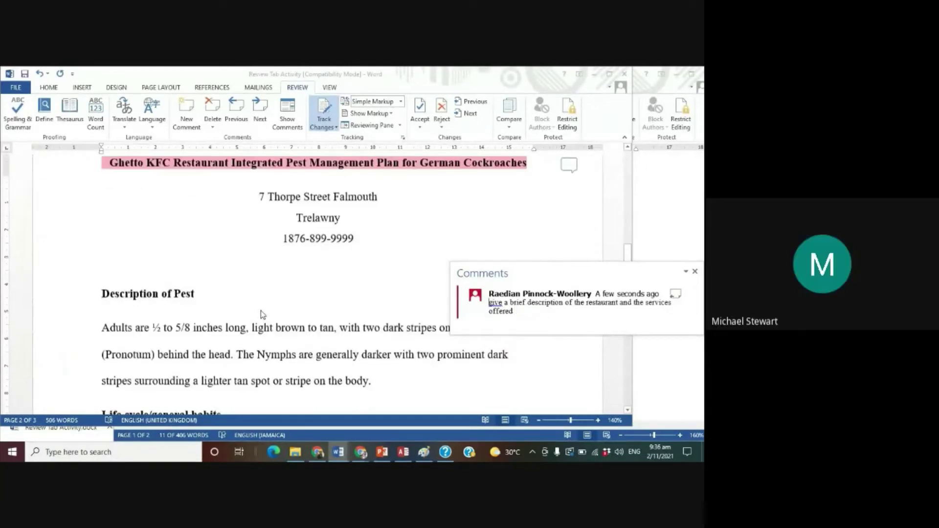
pyautogui.scroll(2, 260, 310)
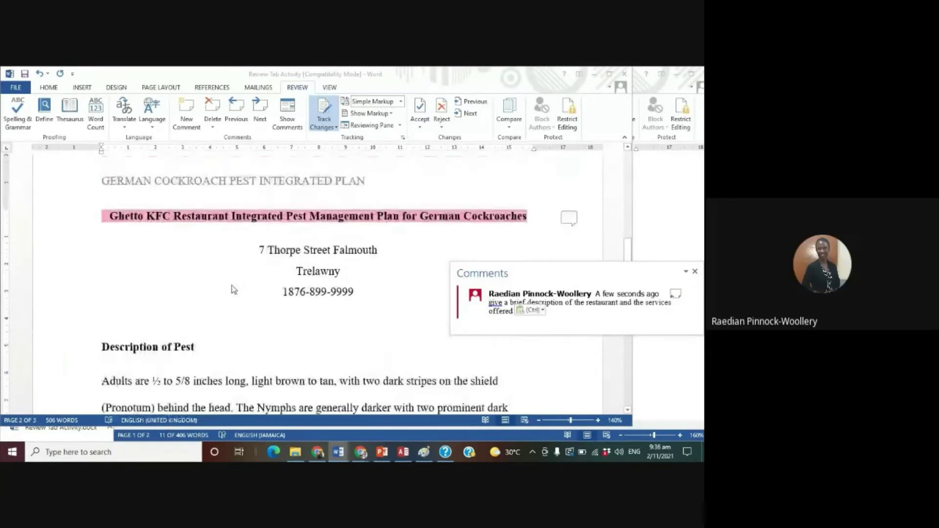
pyautogui.scroll(-4, 231, 295)
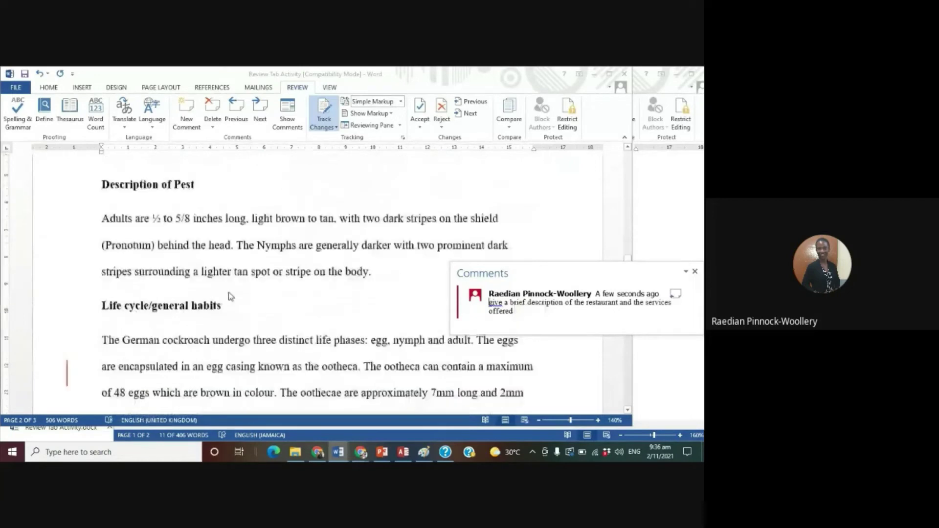
pyautogui.scroll(-1, 231, 296)
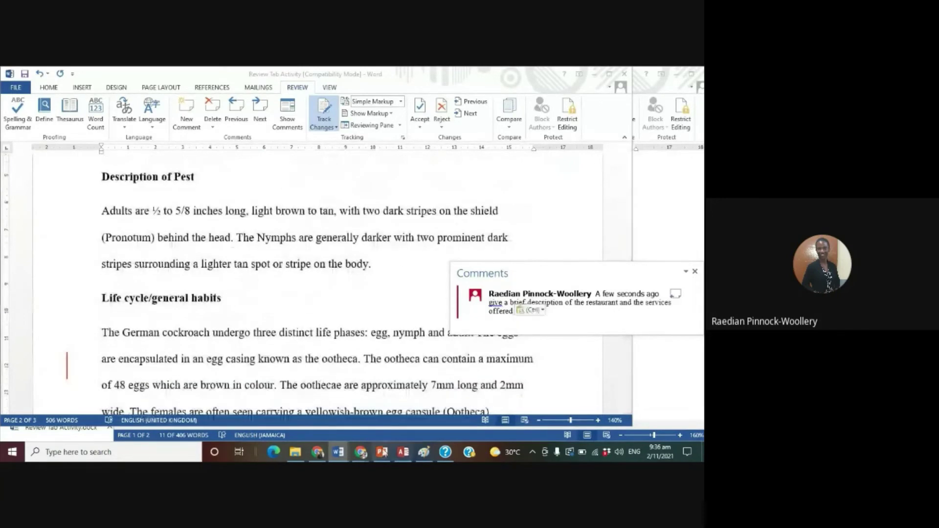
# - Review the tasks following Inserting Comments in the Review Tab Instructions document, covering the subheading change, the page break and the thesaurus
pyautogui.moveTo(338, 452)
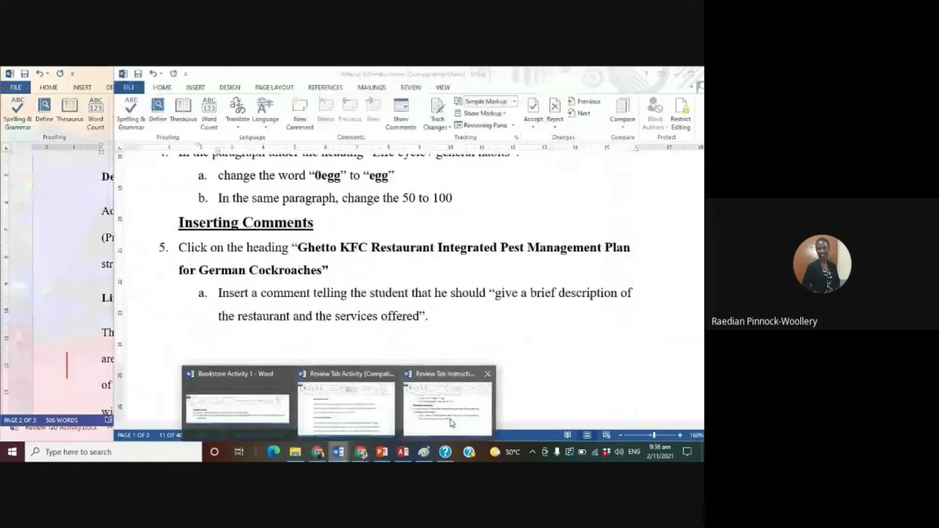
pyautogui.click(452, 423)
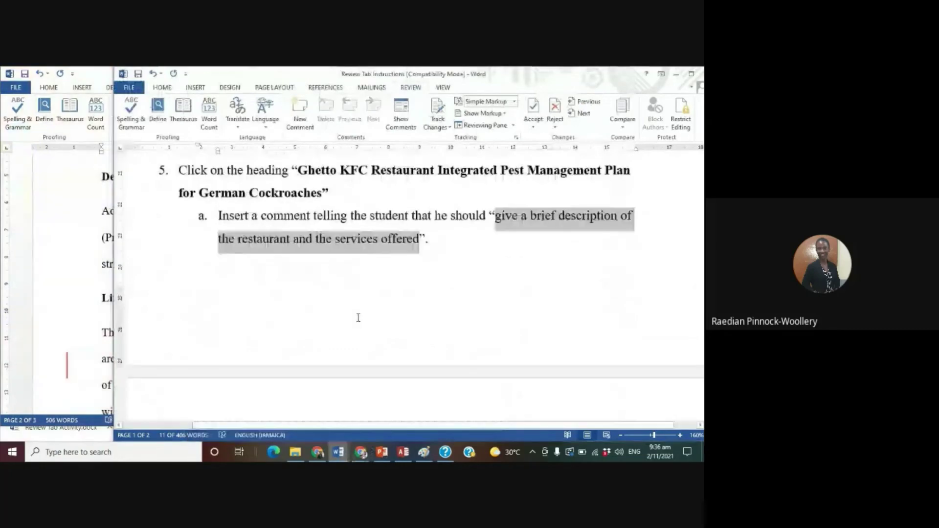
pyautogui.scroll(-5, 358, 318)
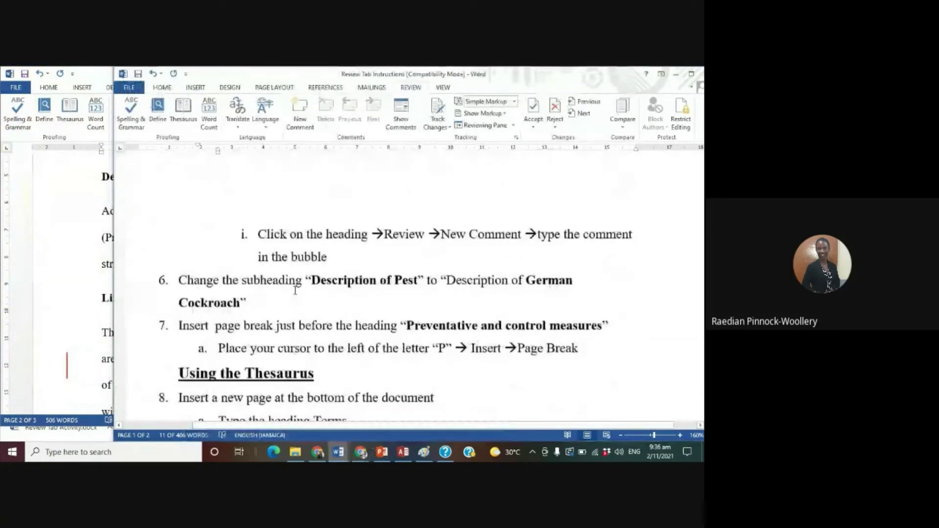
pyautogui.scroll(-1, 270, 267)
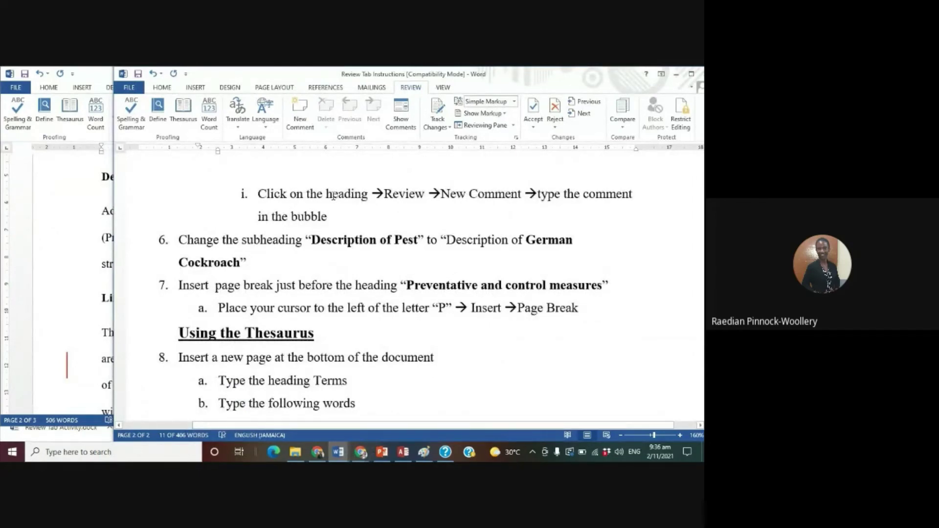
# - Reread tasks 6 to 8 in the Review Tab Instructions document and search it for "Description of Pest", closing the search when done
pyautogui.click(392, 196)
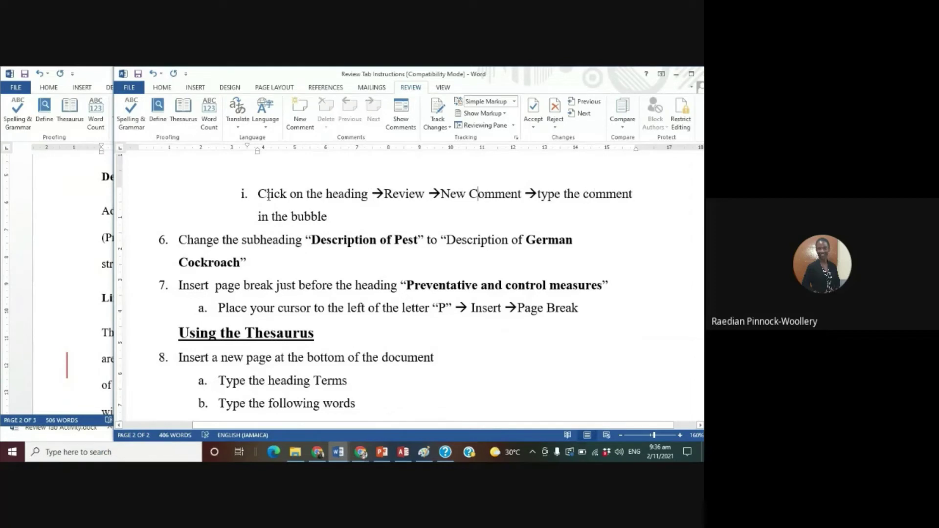
pyautogui.scroll(-1, 313, 247)
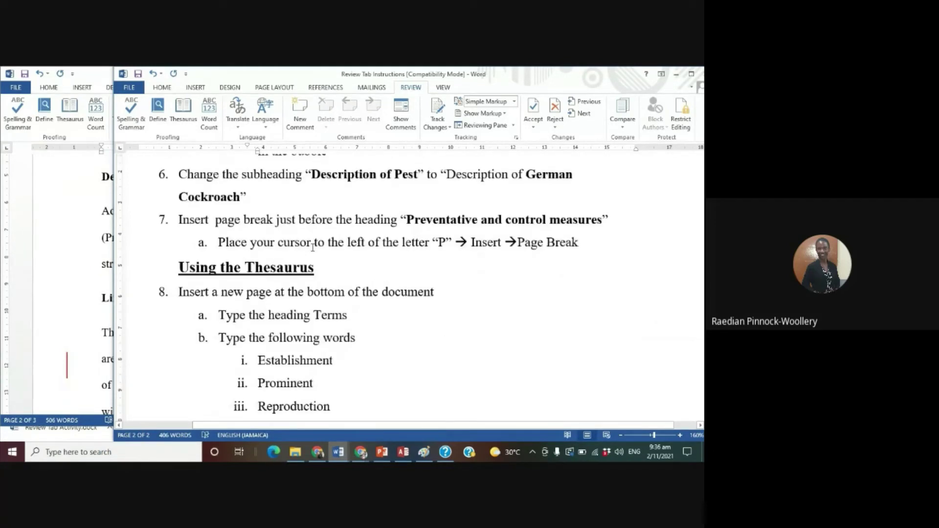
pyautogui.scroll(-1, 313, 247)
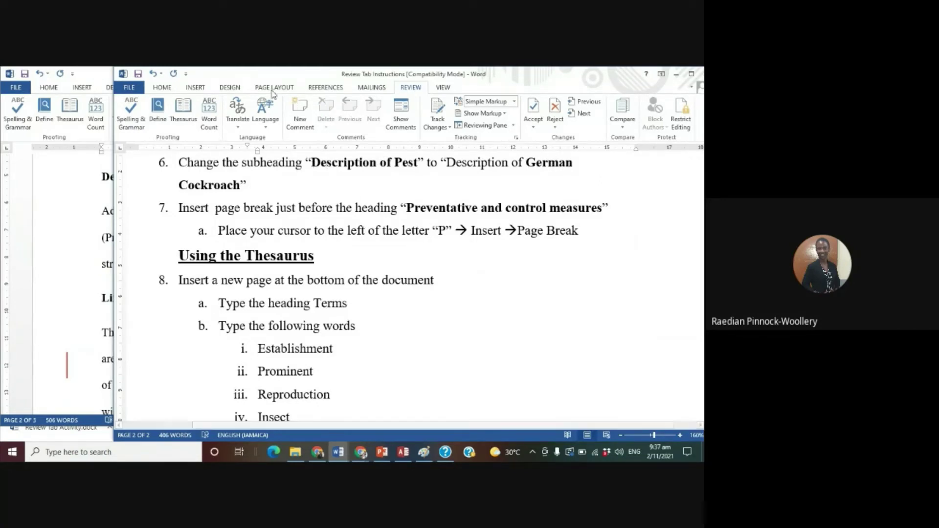
pyautogui.scroll(1, 313, 248)
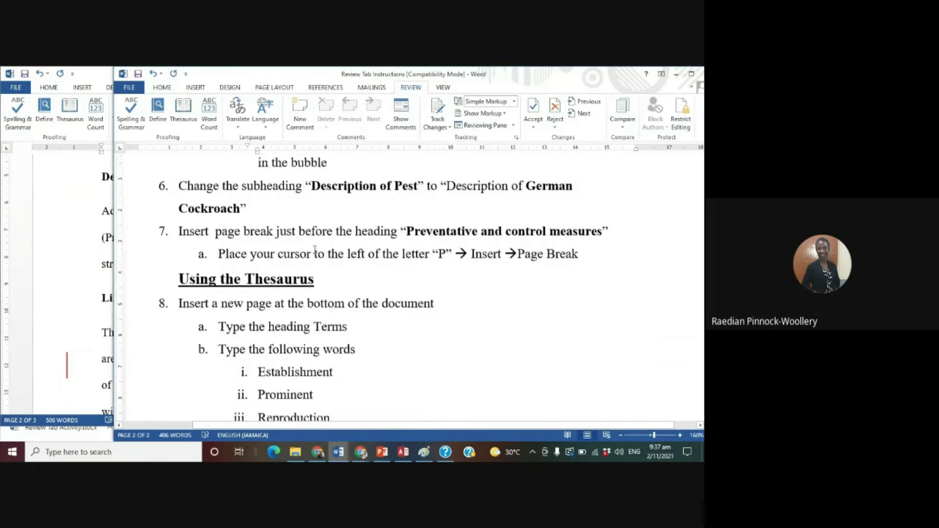
pyautogui.scroll(1, 321, 232)
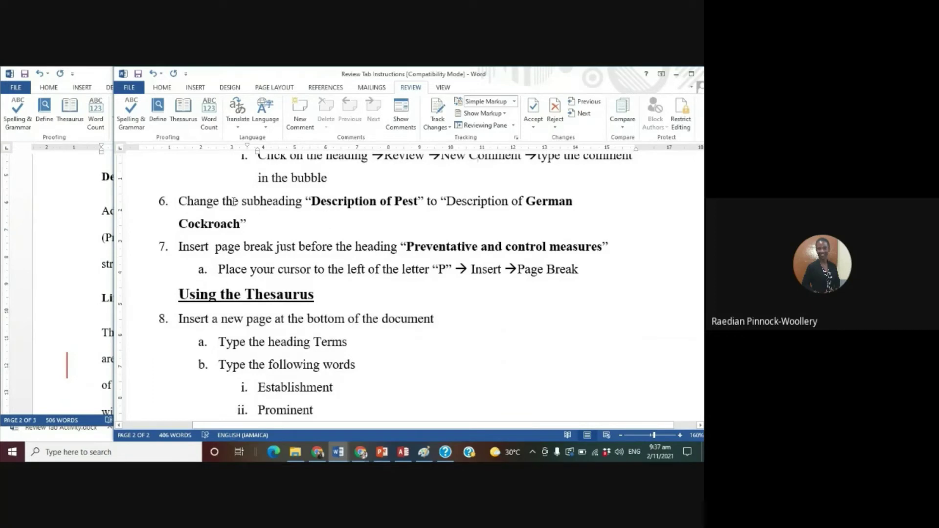
pyautogui.click(161, 89)
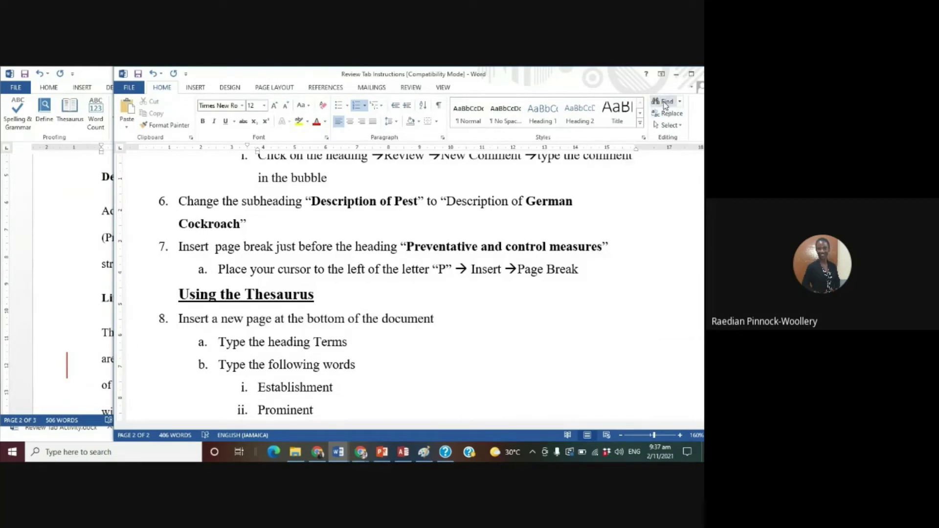
pyautogui.click(665, 103)
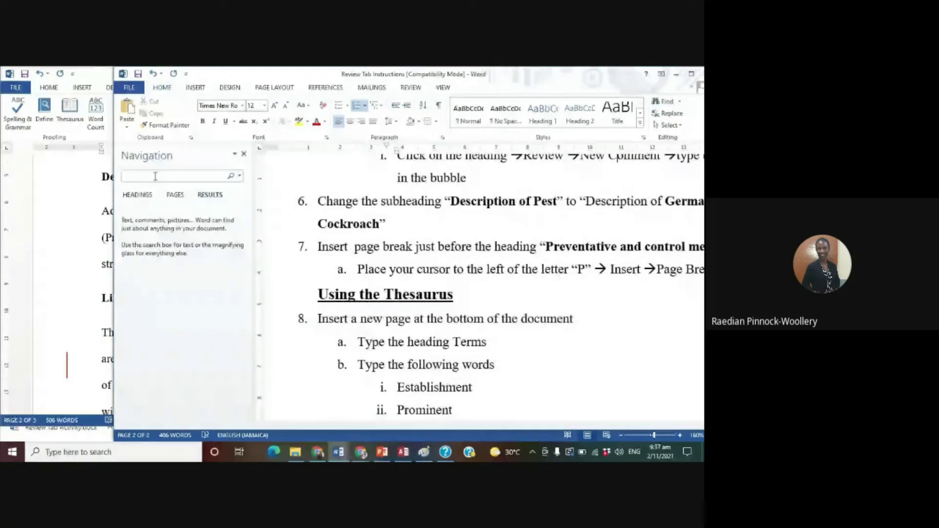
pyautogui.write('Descripti')
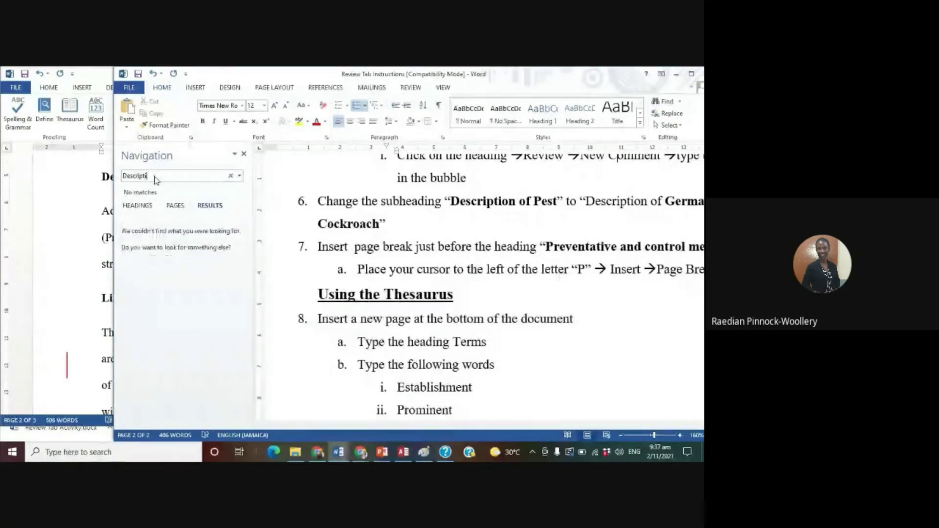
pyautogui.write('on of Pest')
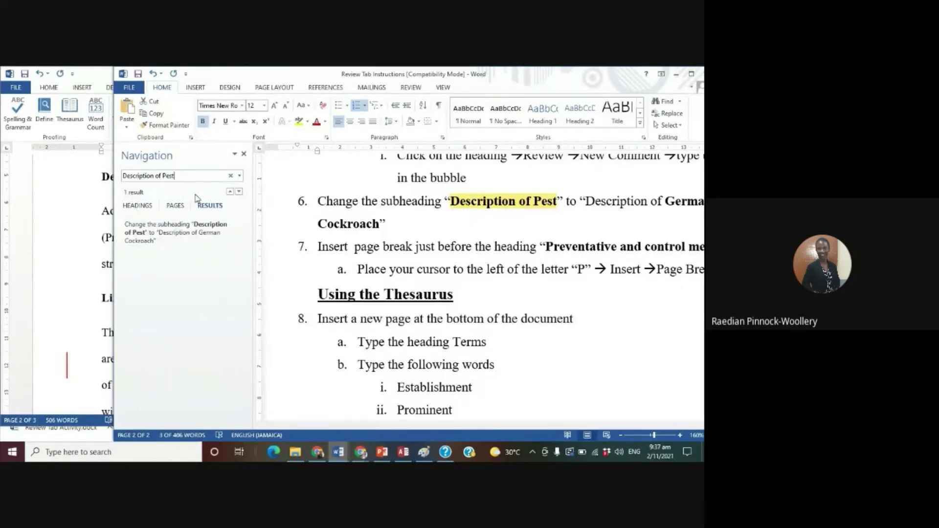
pyautogui.click(243, 154)
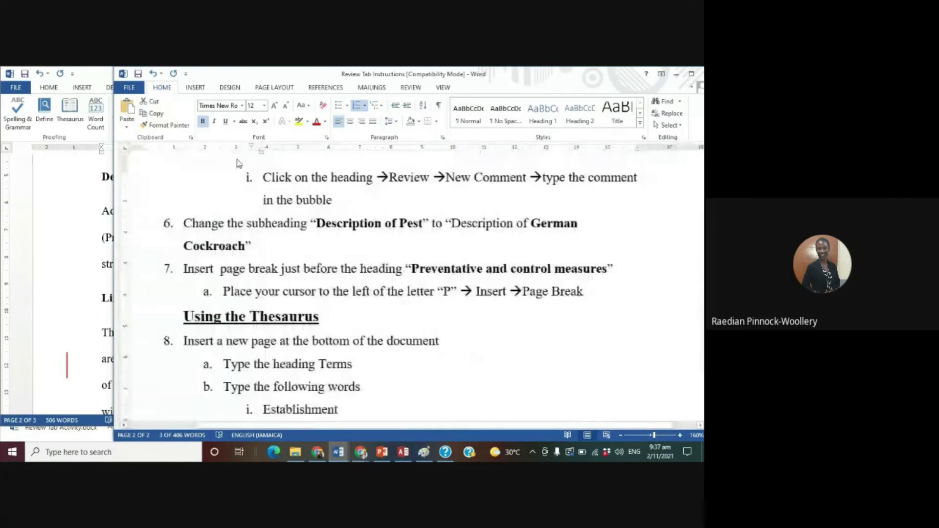
# - In the Review Tab Activity document, replace "of Pest" in the subheading "Description of Pest" with "German Cockroach"
pyautogui.click(60, 202)
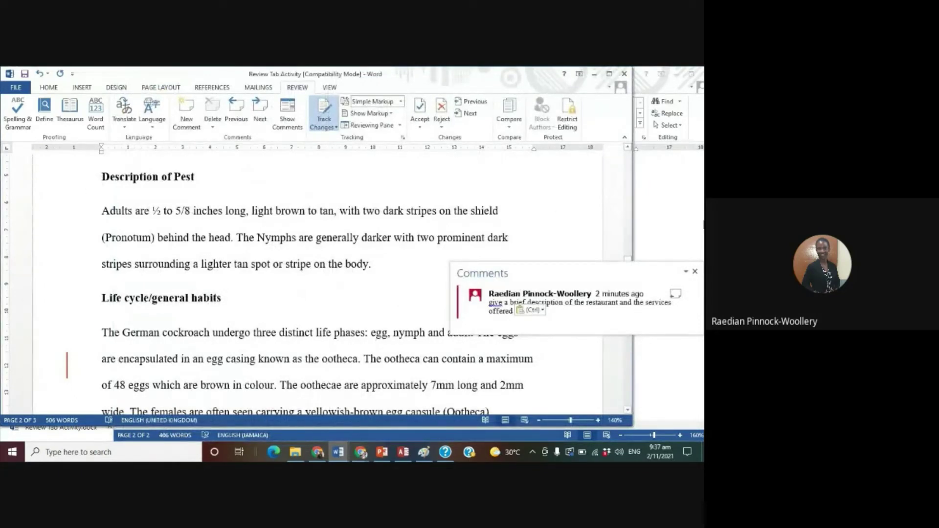
pyautogui.click(656, 219)
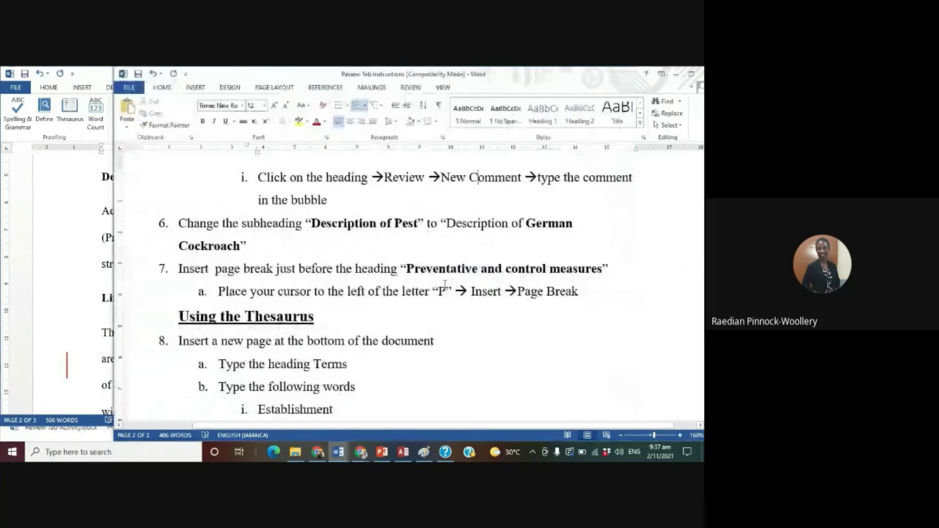
pyautogui.click(106, 234)
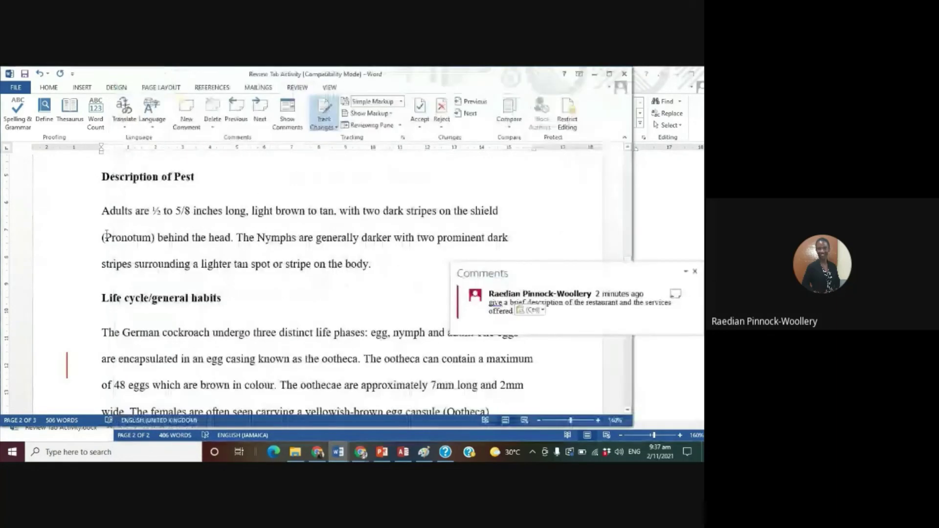
pyautogui.moveTo(161, 176); pyautogui.dragTo(194, 177)
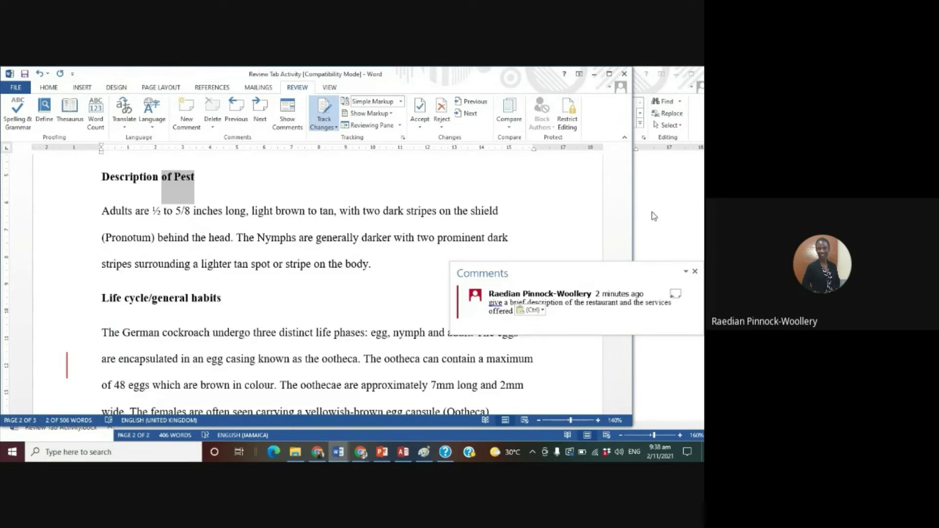
pyautogui.write('G')
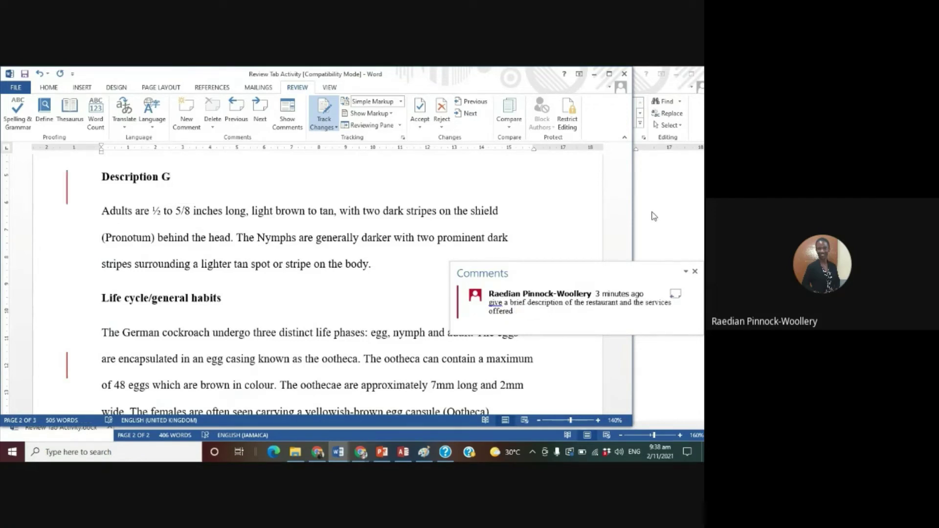
pyautogui.write('erman Cockra')
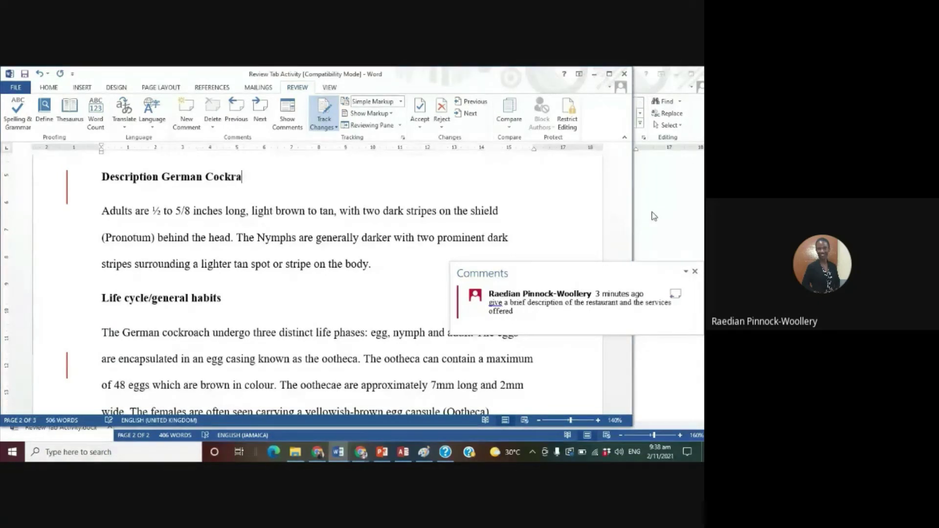
pyautogui.press('BackSpace')
pyautogui.write('oach')
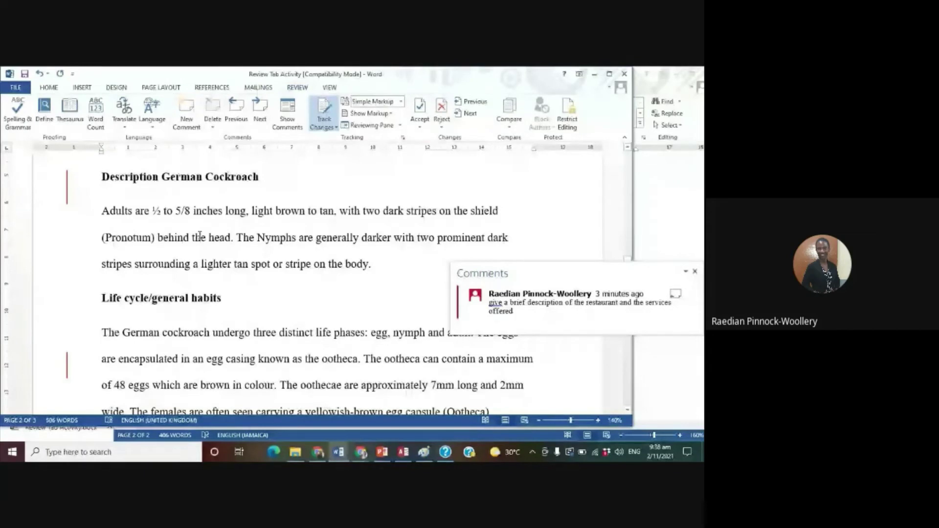
pyautogui.click(199, 235)
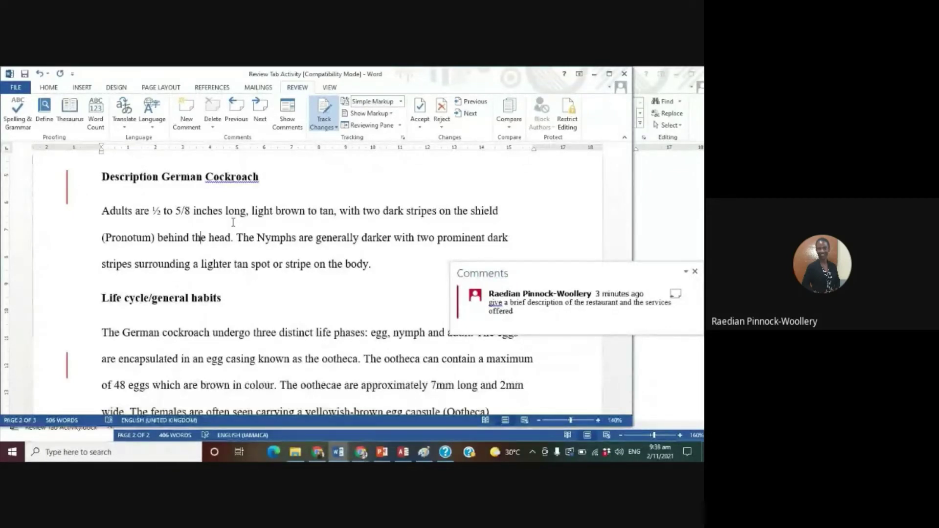
# - Check the page break task in the instructions, and insert a page break just before the heading "Preventative and control measures" in the activity document
pyautogui.click(654, 221)
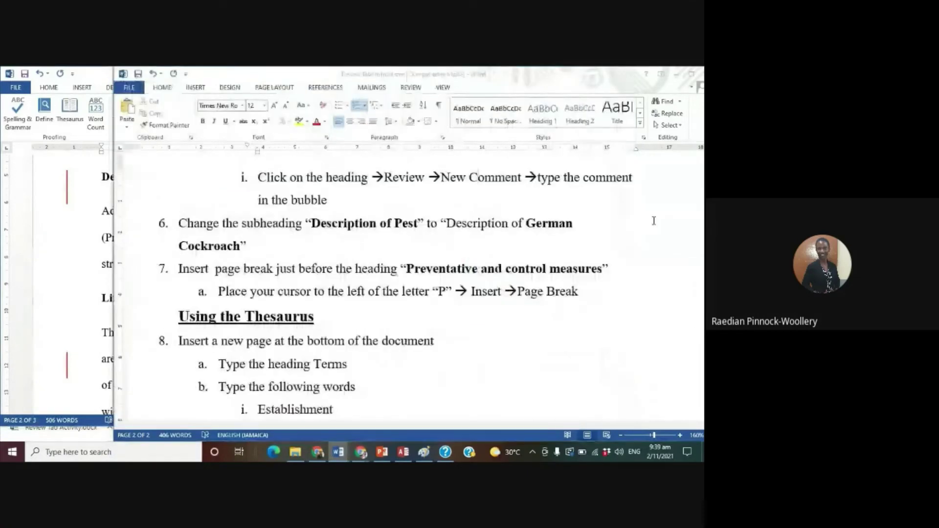
pyautogui.scroll(-2, 654, 221)
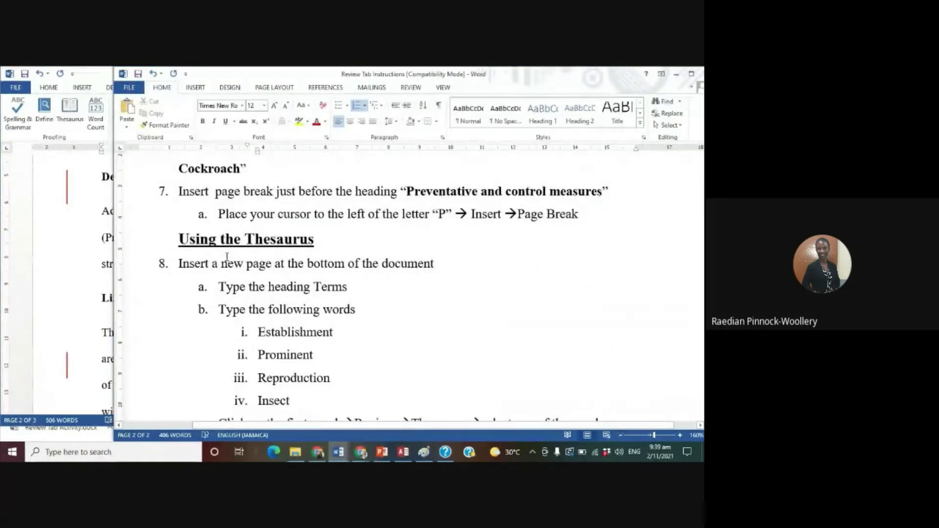
pyautogui.click(95, 302)
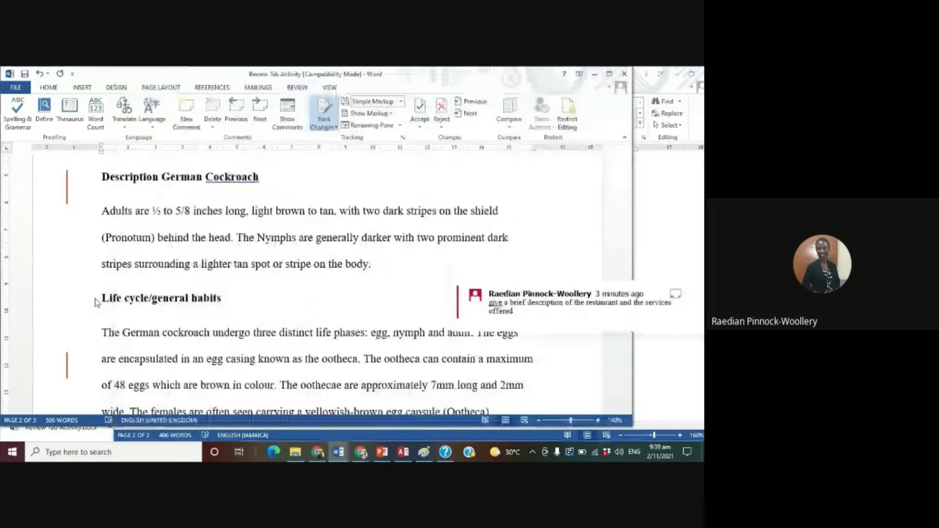
pyautogui.scroll(-5, 97, 302)
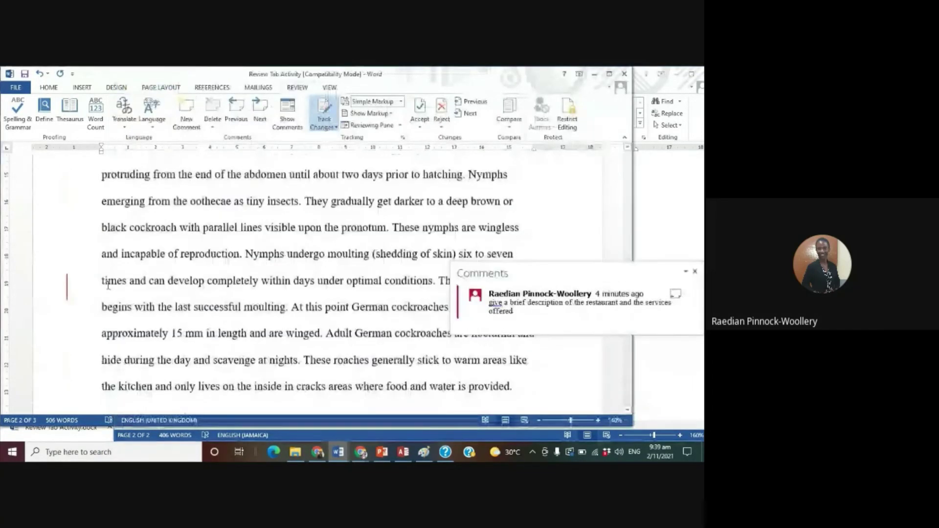
pyautogui.scroll(-3, 108, 285)
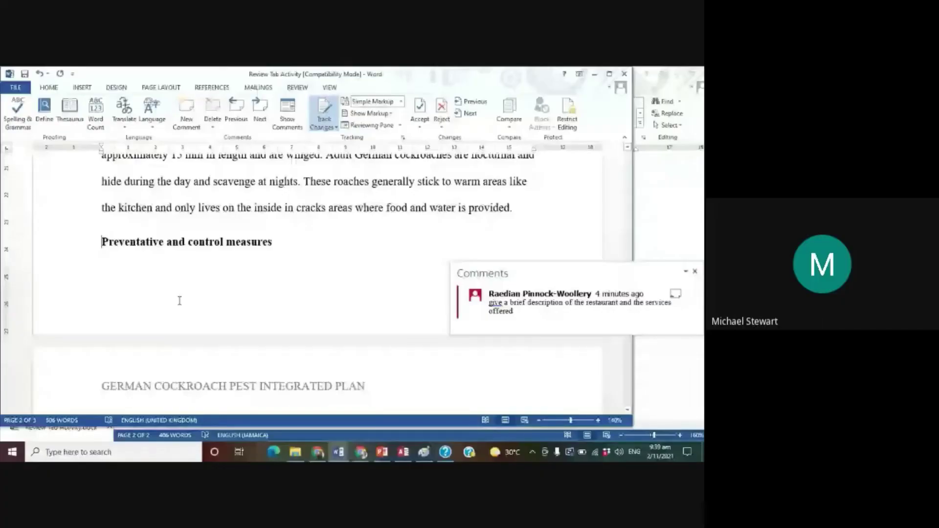
pyautogui.click(157, 91)
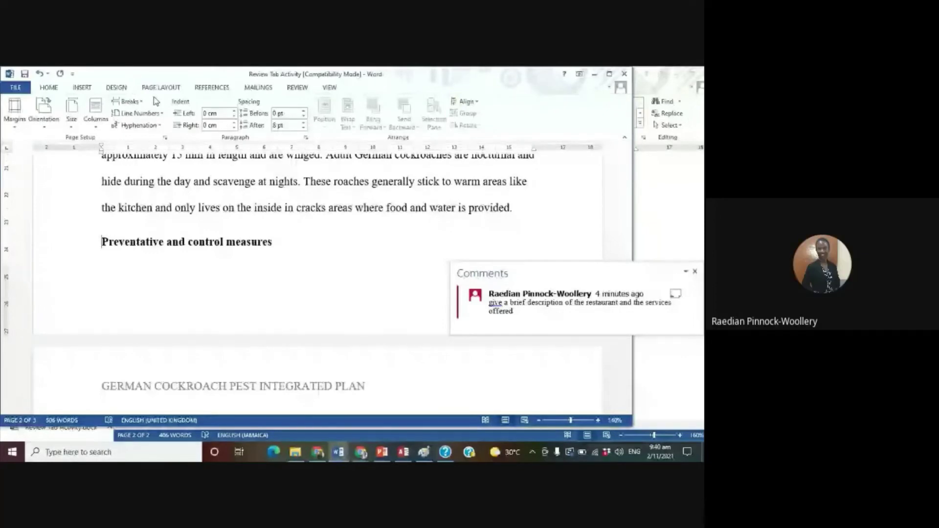
pyautogui.hotkey('alt', 'Tab')
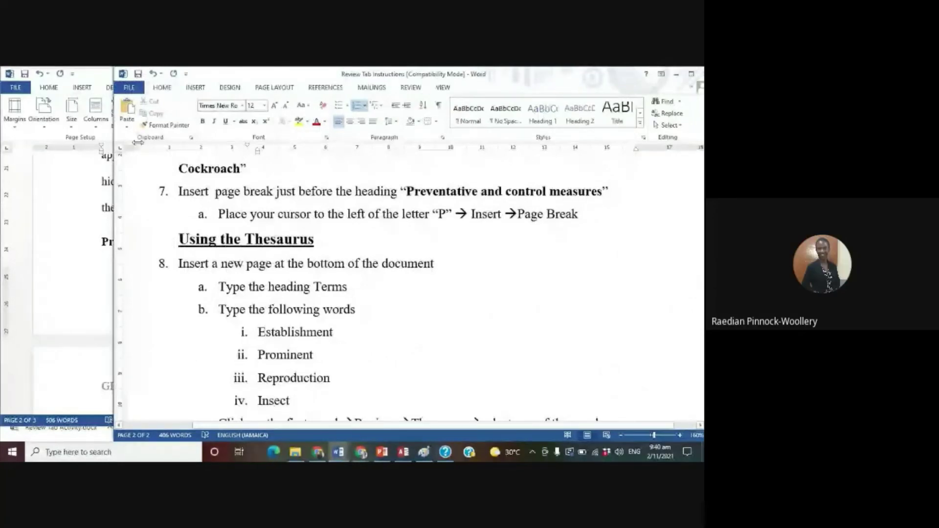
pyautogui.hotkey('alt', 'Tab')
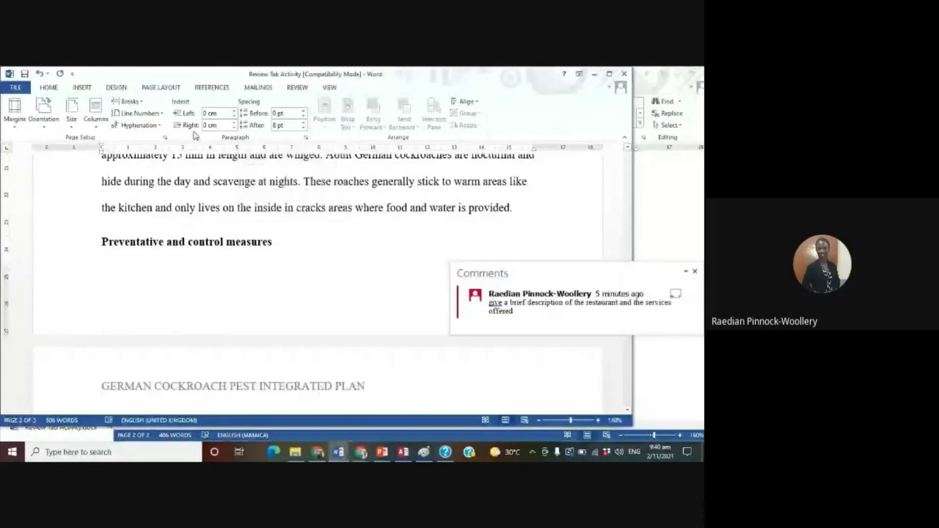
pyautogui.click(81, 88)
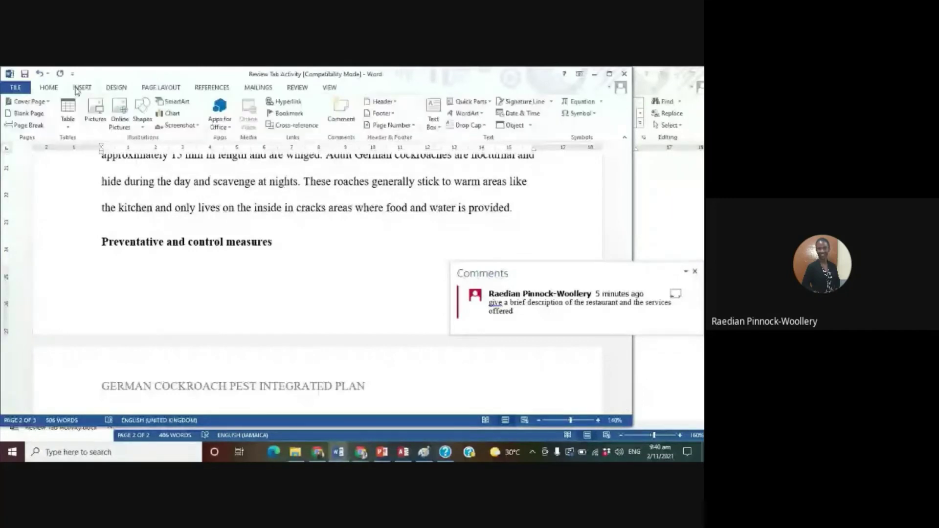
pyautogui.click(33, 126)
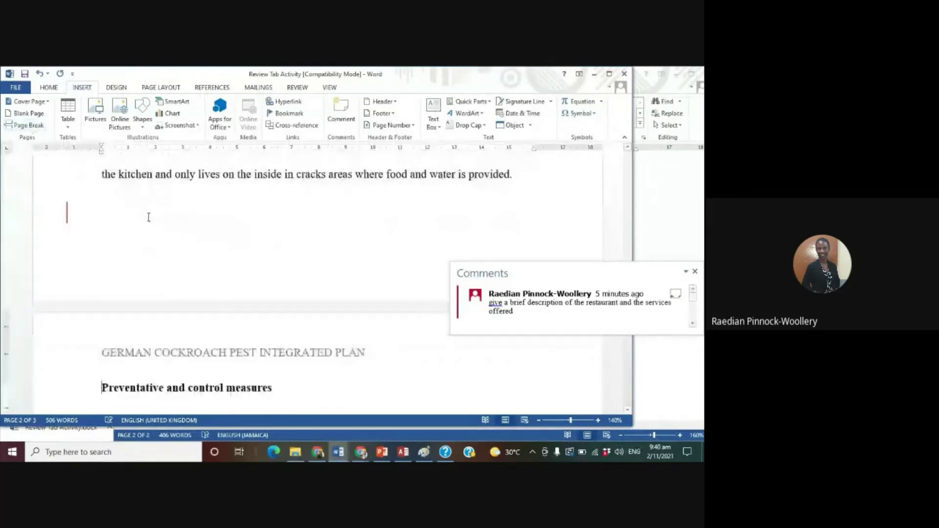
pyautogui.scroll(-4, 149, 217)
pyautogui.scroll(-1, 143, 221)
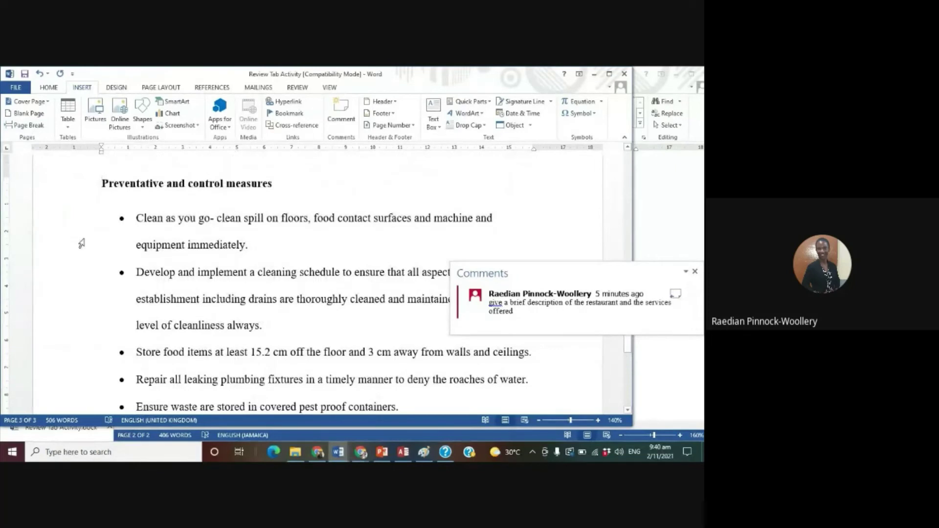
# - Check the thesaurus task in the instructions, and add an unbulleted blank paragraph after the last Threshold limit bullet in the activity document
pyautogui.click(655, 231)
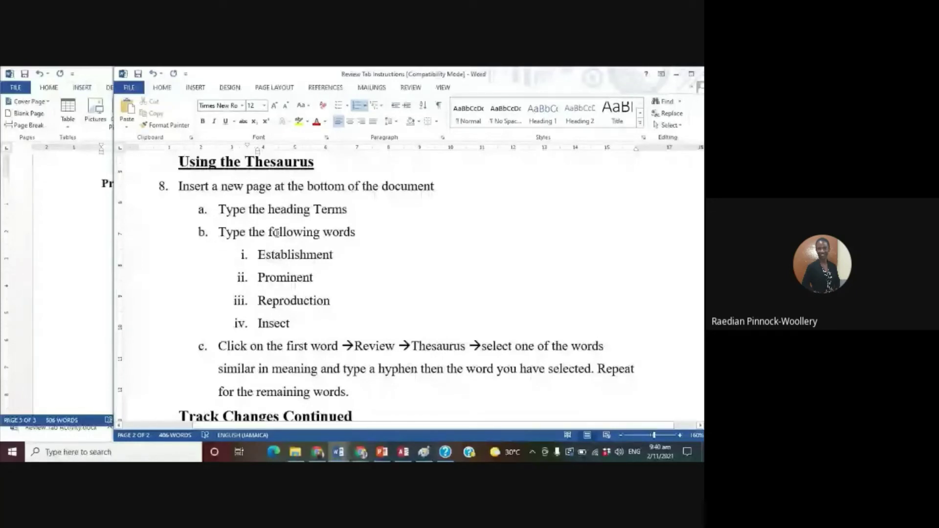
pyautogui.click(79, 221)
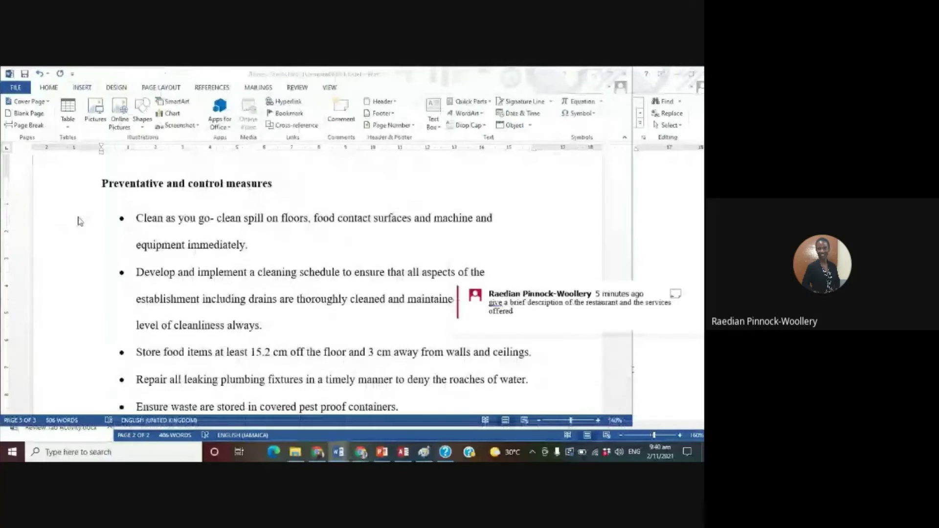
pyautogui.scroll(-10, 80, 221)
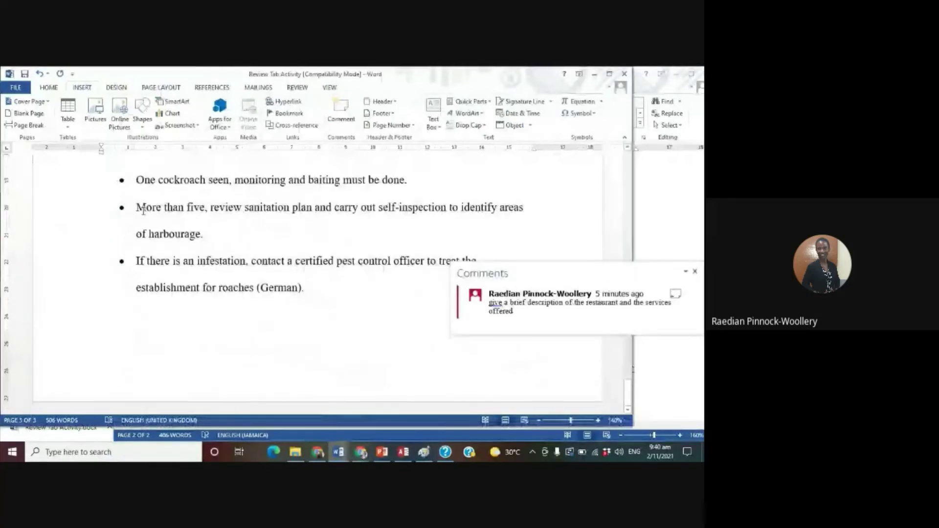
pyautogui.click(334, 288)
pyautogui.press('Return')
pyautogui.press('Return')
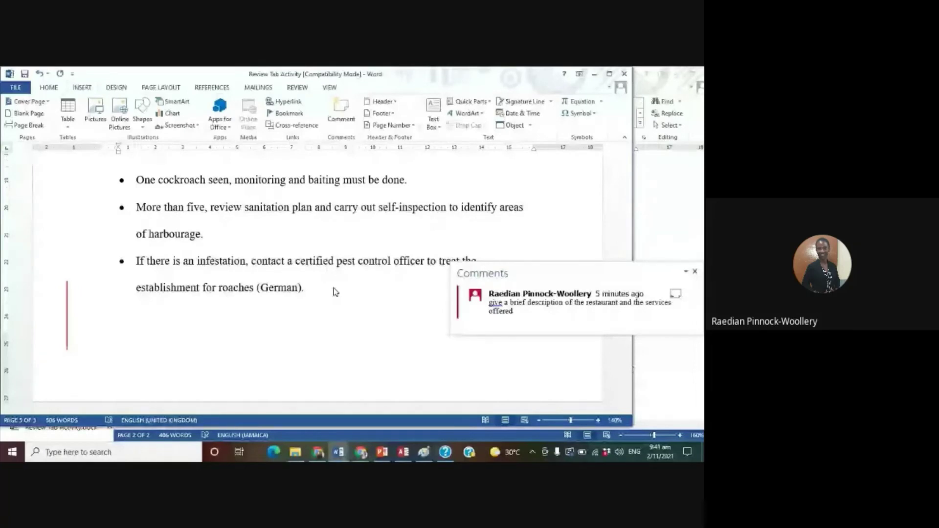
pyautogui.scroll(1, 340, 295)
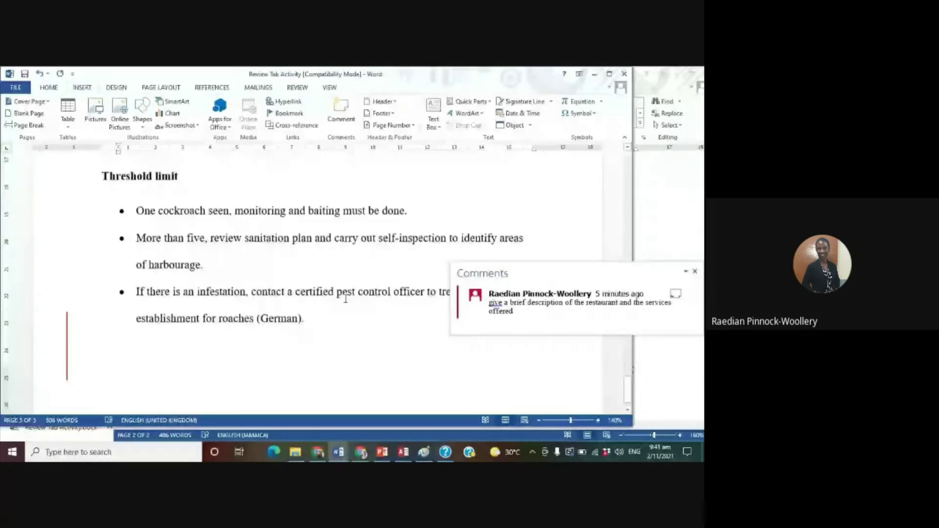
pyautogui.press('BackSpace')
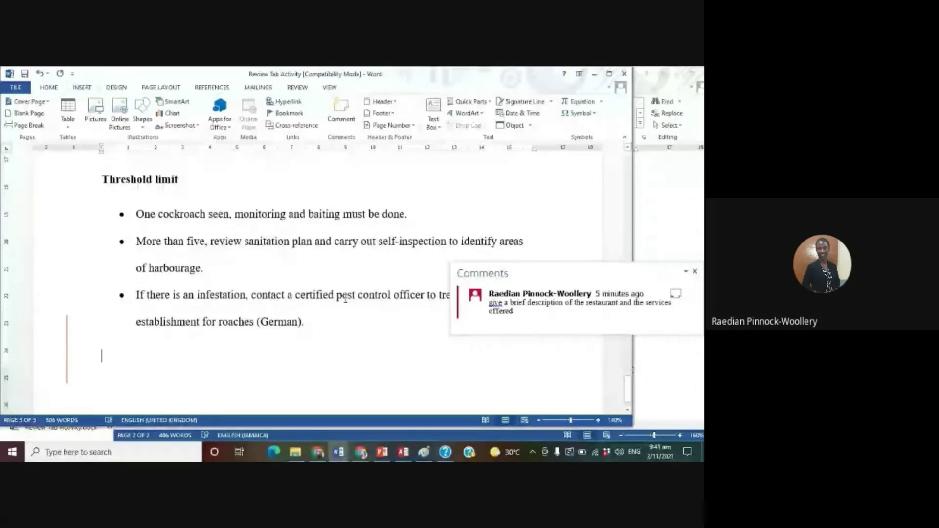
# - Switch to Google Meet in the browser, mute the microphone in the second meeting, review the first meeting's participant list, and return to Word
pyautogui.click(317, 451)
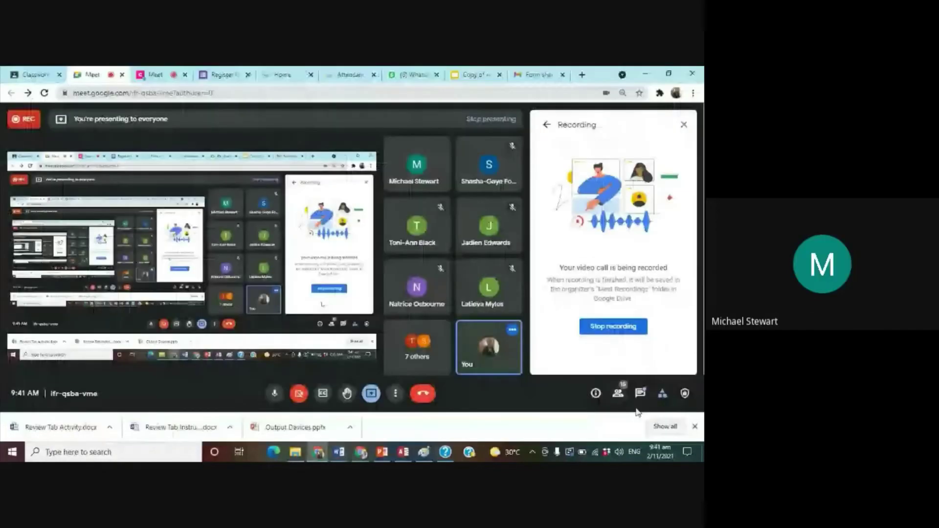
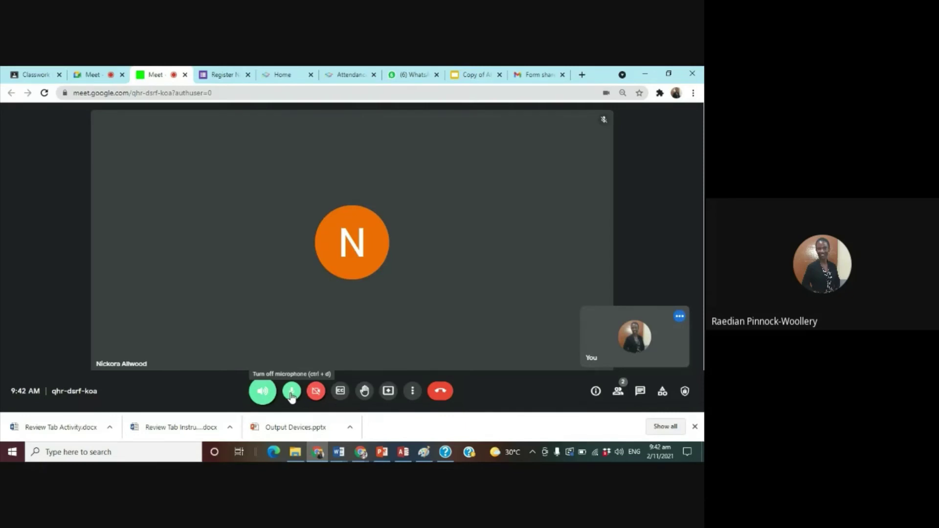
pyautogui.click(292, 391)
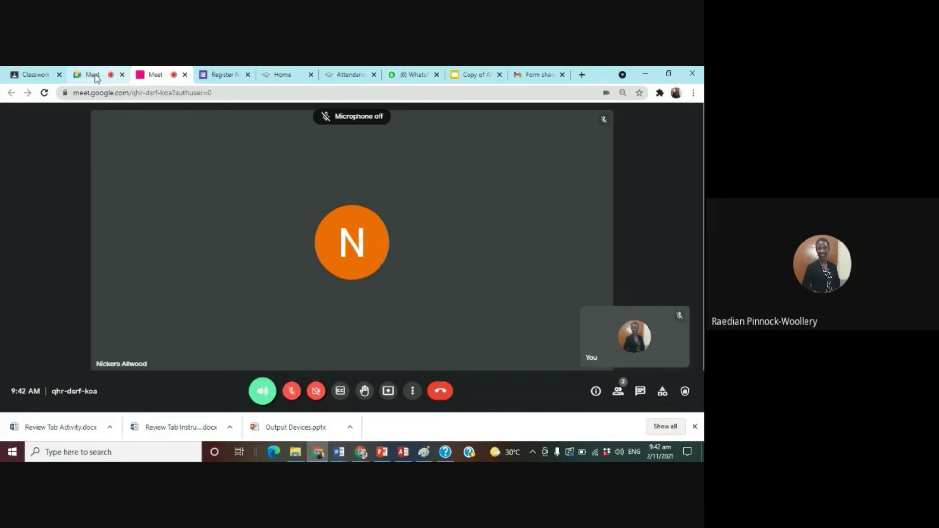
pyautogui.click(92, 75)
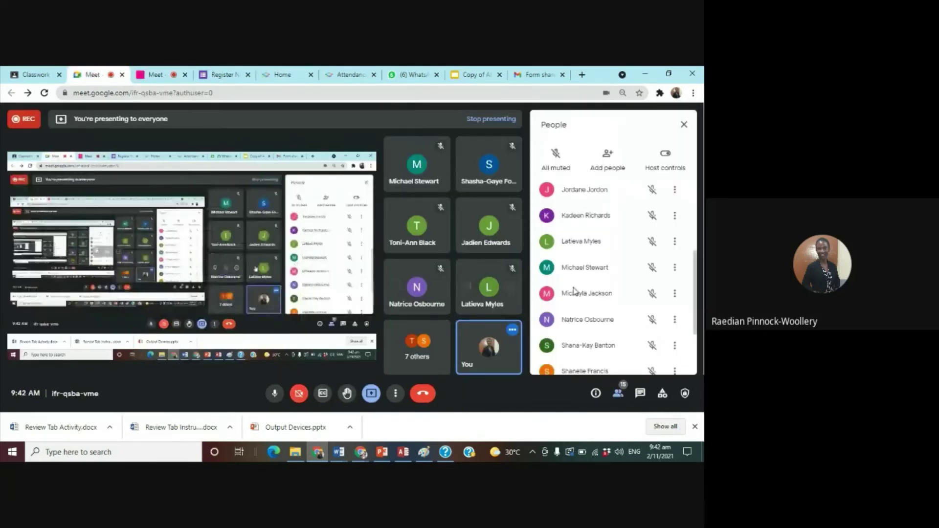
pyautogui.scroll(-2, 598, 284)
pyautogui.scroll(-2, 598, 283)
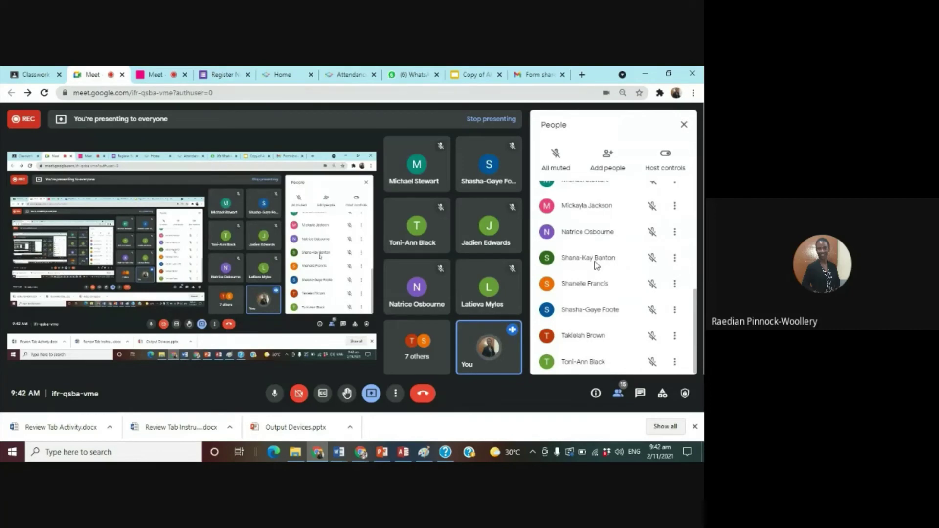
pyautogui.click(340, 452)
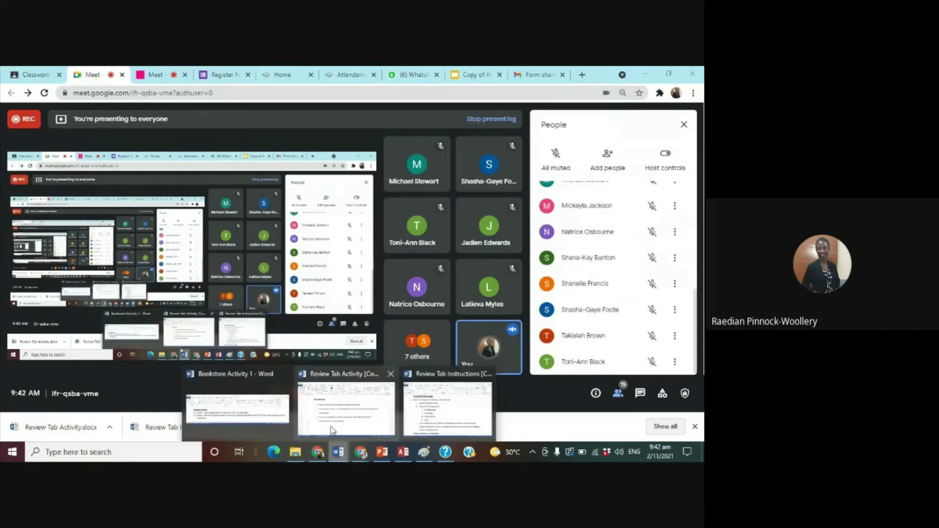
pyautogui.click(346, 409)
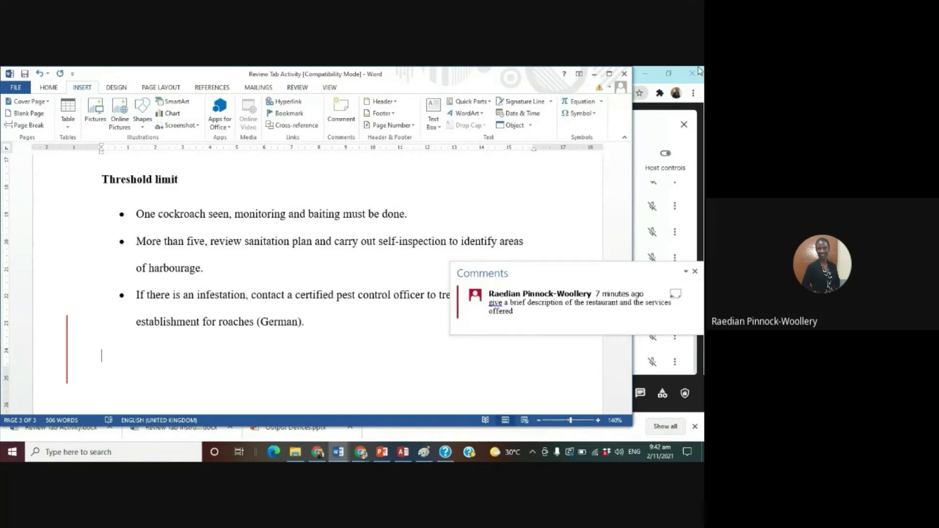
# - Switch back to the Google Meet call and look through the participant list again
pyautogui.click(650, 127)
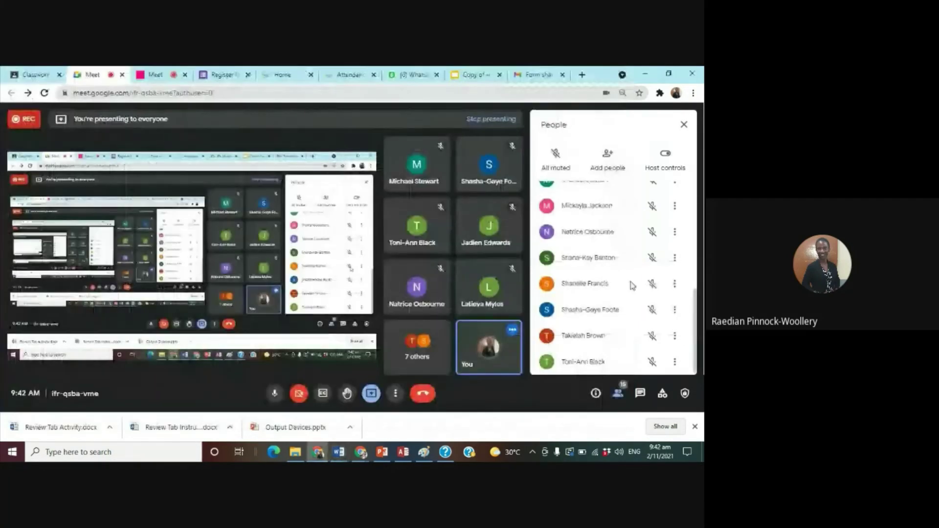
pyautogui.scroll(2, 602, 269)
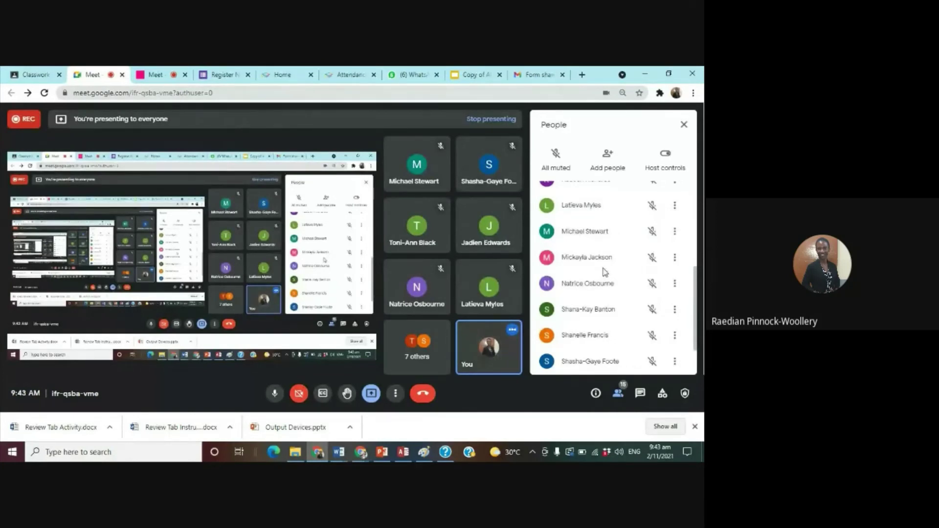
pyautogui.scroll(-2, 605, 273)
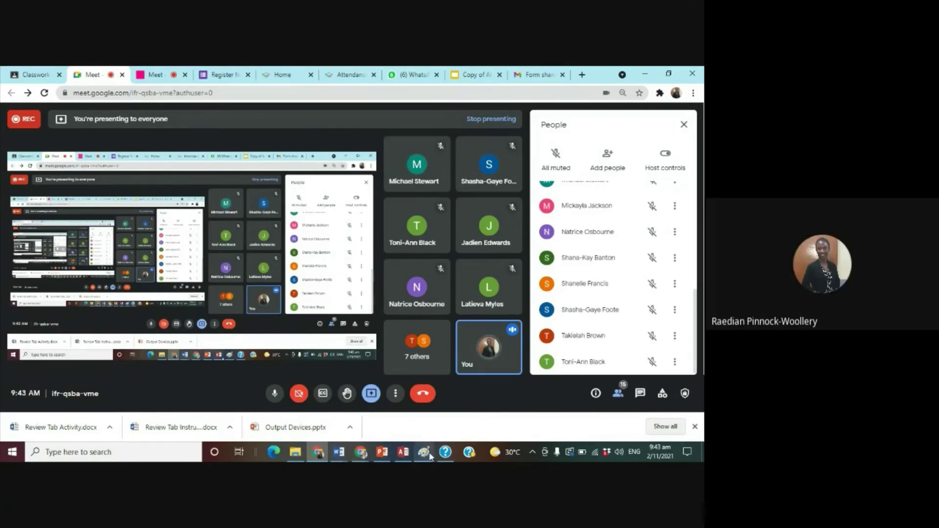
# - Return to the Review Tab Activity document in Word and insert a page break at the blank paragraph after the last Threshold limit bullet
pyautogui.moveTo(339, 452)
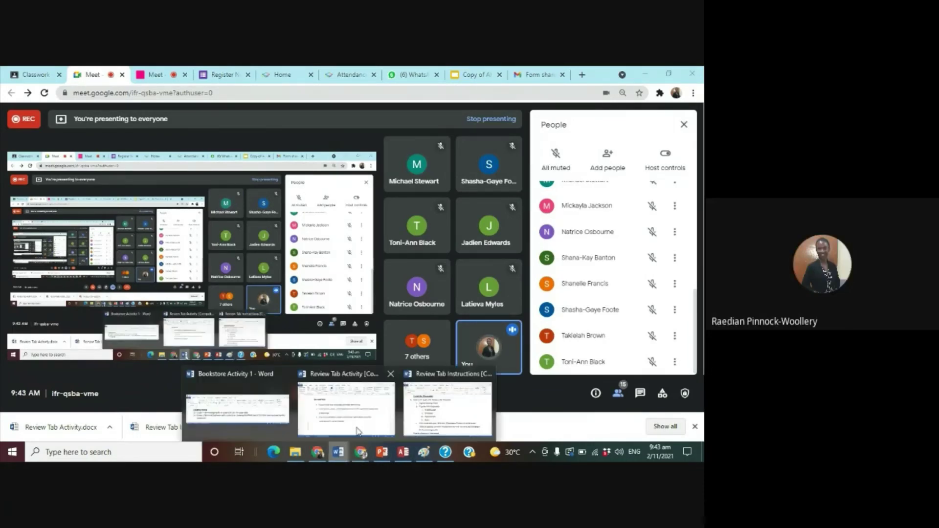
pyautogui.moveTo(439, 410)
pyautogui.click(345, 409)
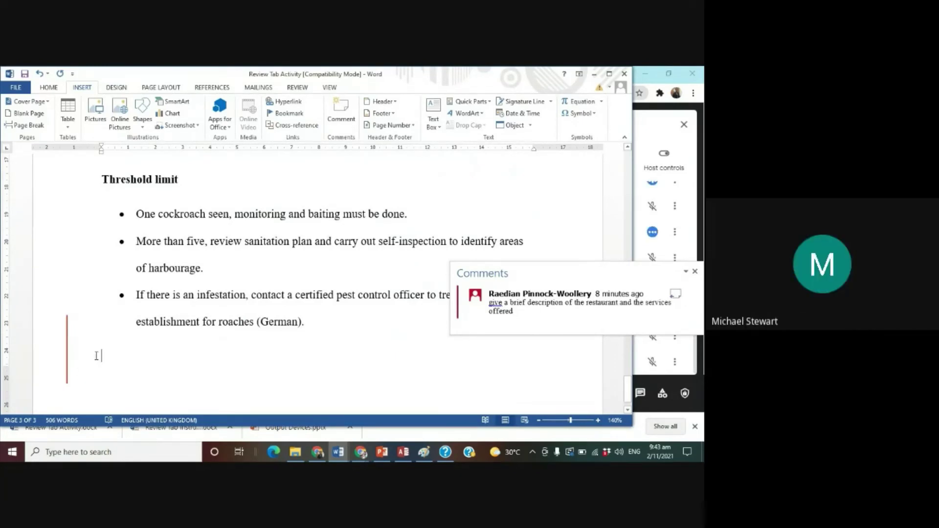
pyautogui.scroll(-1, 97, 356)
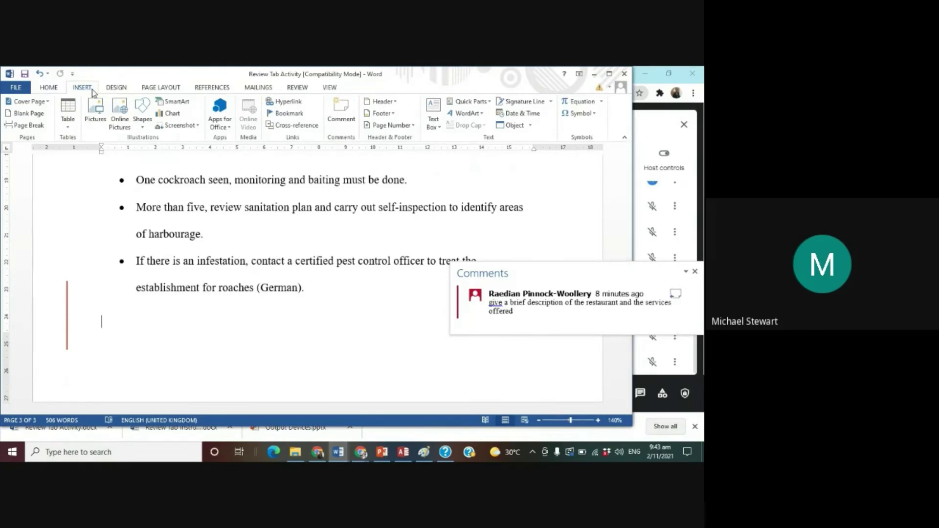
pyautogui.click(26, 126)
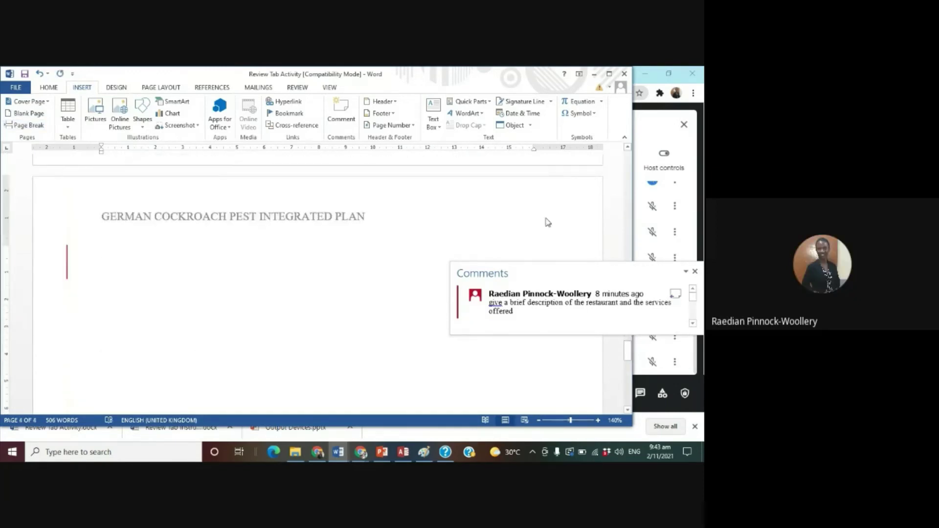
# - Check the thesaurus task in the instructions, and enter the heading "Headings" with a new line below it on the activity document's new last page
pyautogui.moveTo(339, 458)
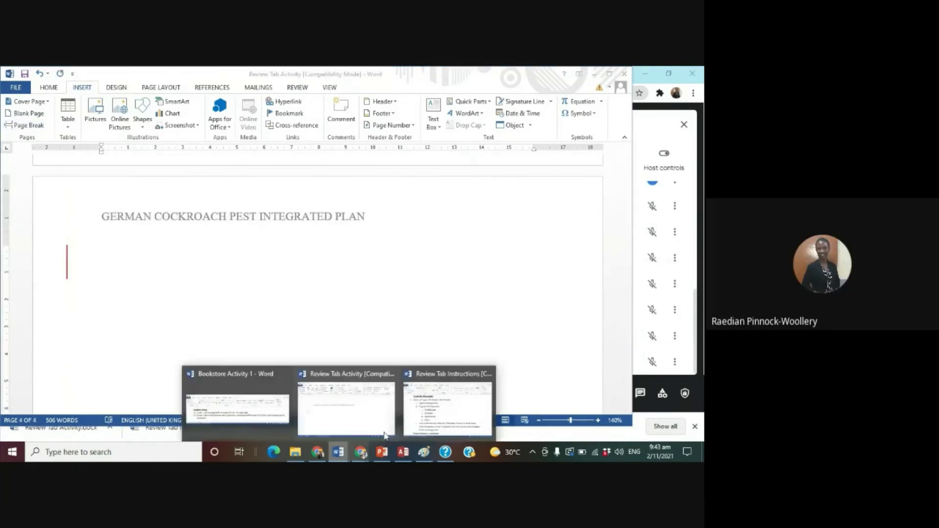
pyautogui.click(443, 412)
pyautogui.scroll(-3, 379, 292)
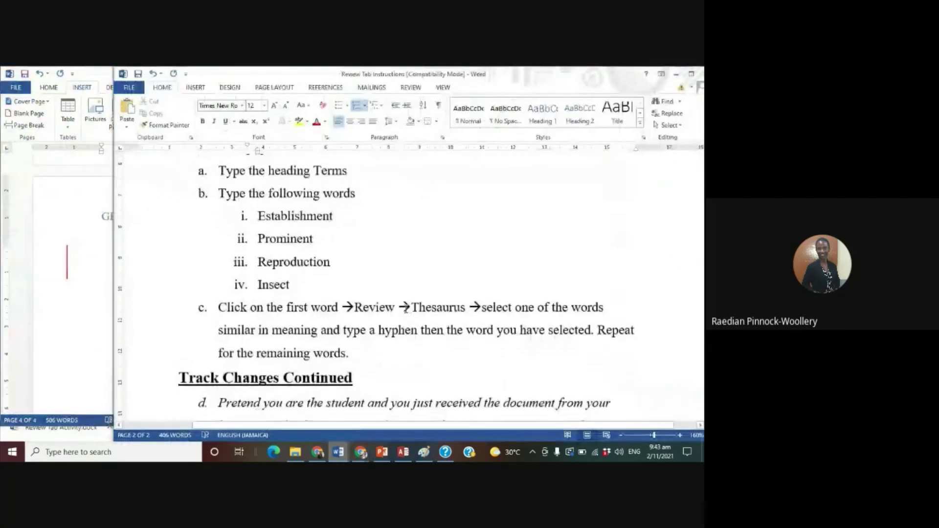
pyautogui.scroll(3, 367, 192)
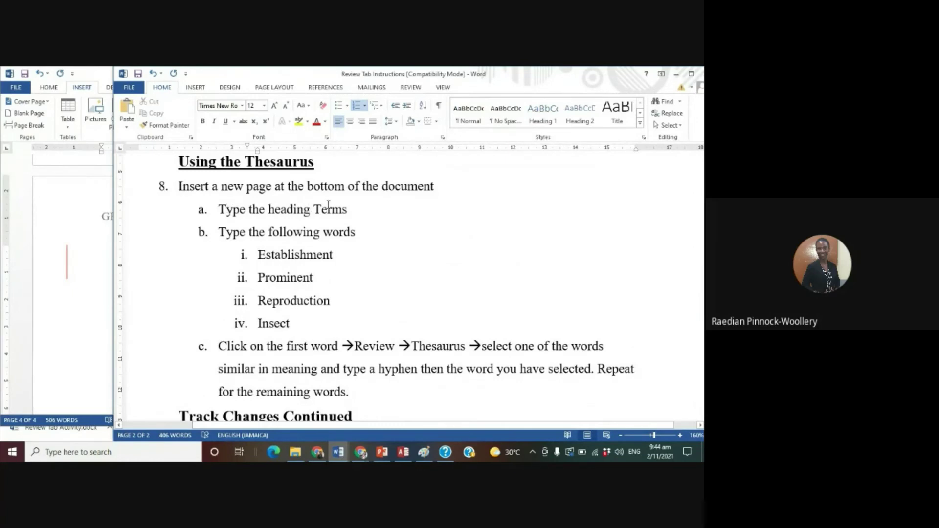
pyautogui.click(83, 261)
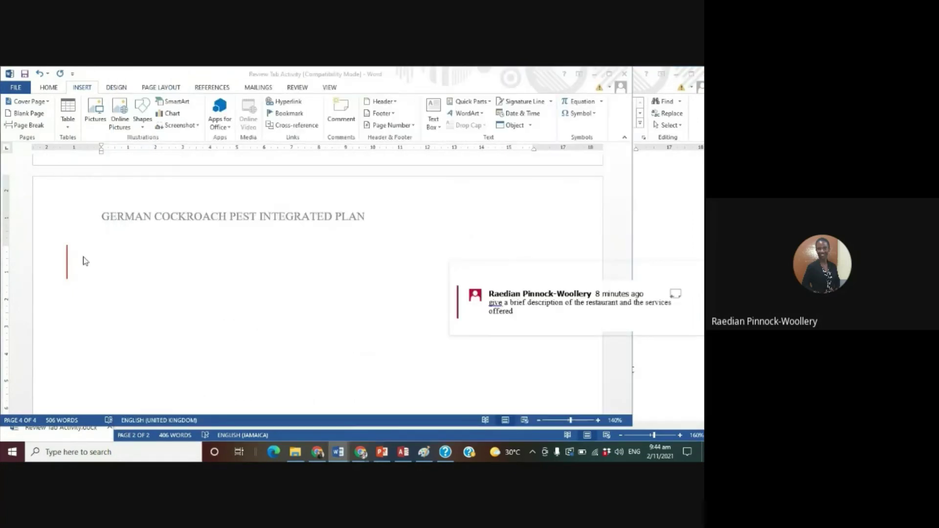
pyautogui.write('Headings')
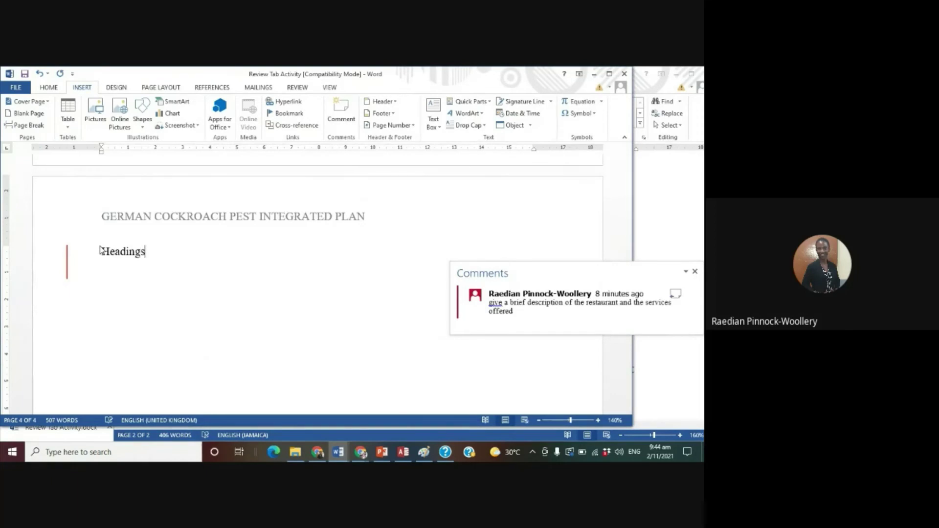
pyautogui.press('Return')
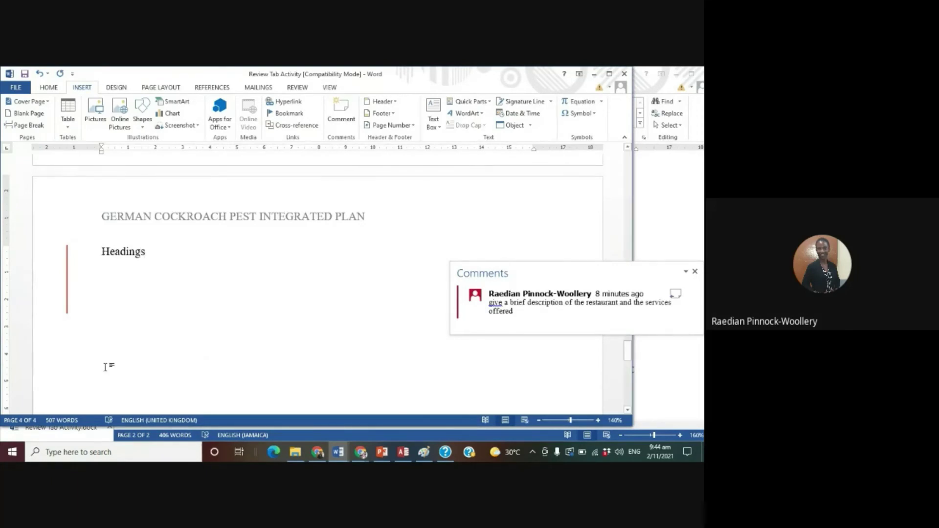
# - Copy the words Establishment, Prominent, Reproduction and Insect from the instructions and paste them below the "Headings" line using the destination styles
pyautogui.moveTo(342, 450)
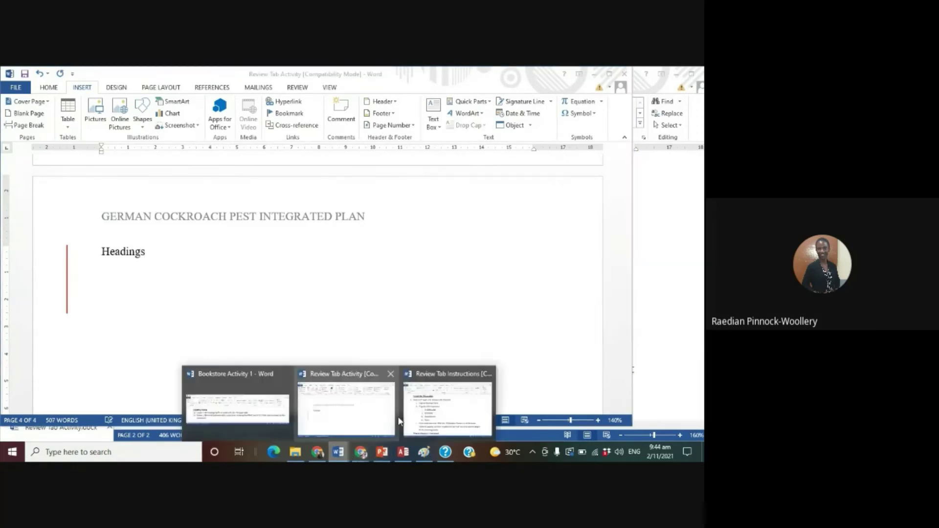
pyautogui.click(436, 414)
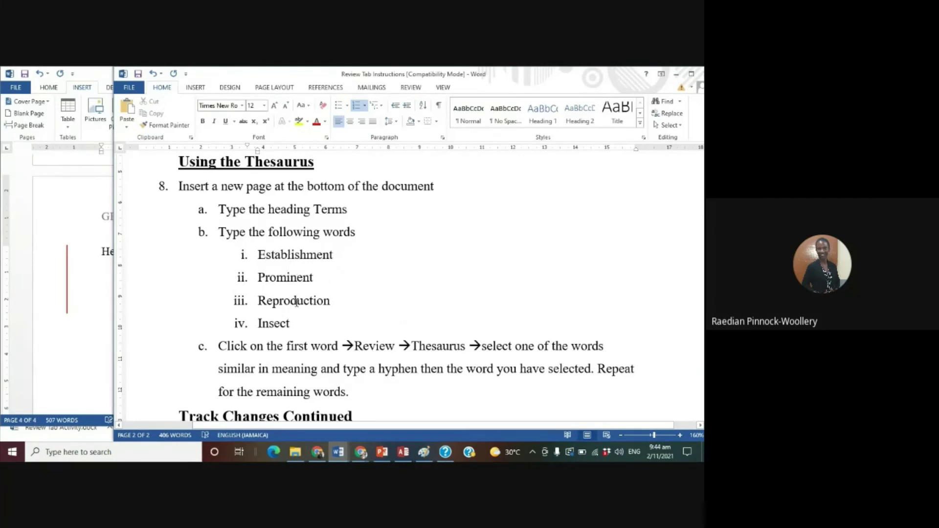
pyautogui.moveTo(258, 255); pyautogui.dragTo(300, 326)
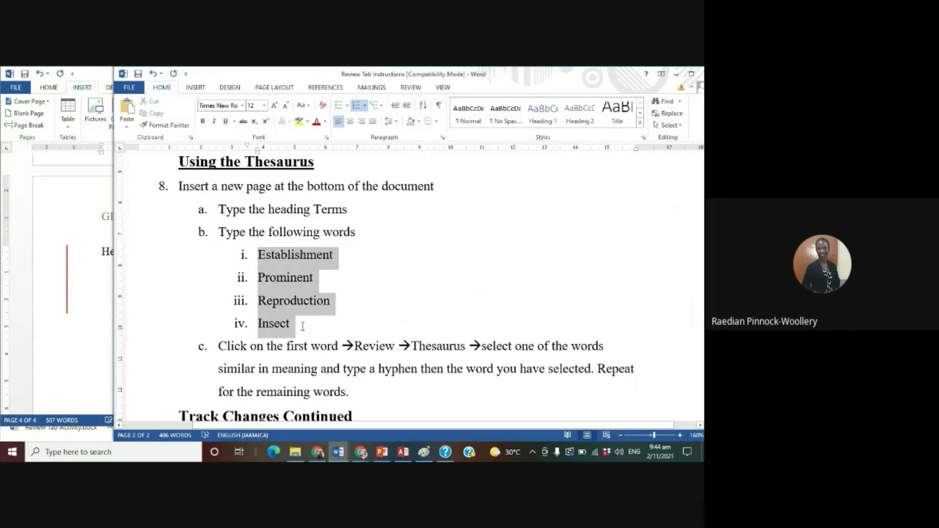
pyautogui.rightClick(282, 276)
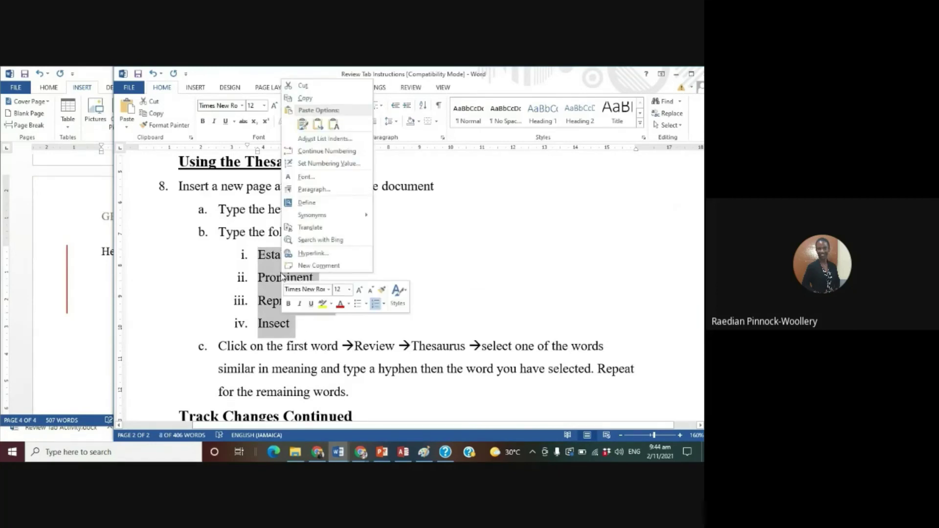
pyautogui.click(304, 99)
pyautogui.click(91, 285)
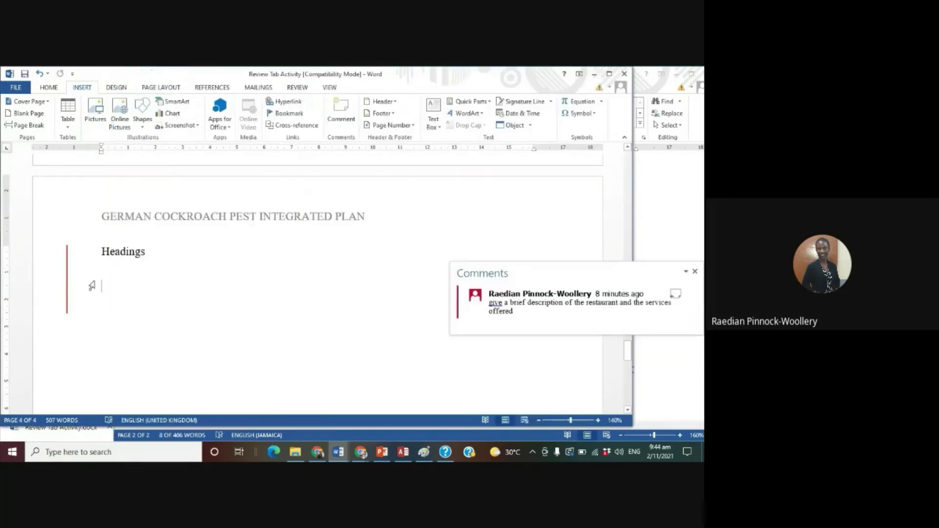
pyautogui.rightClick(102, 281)
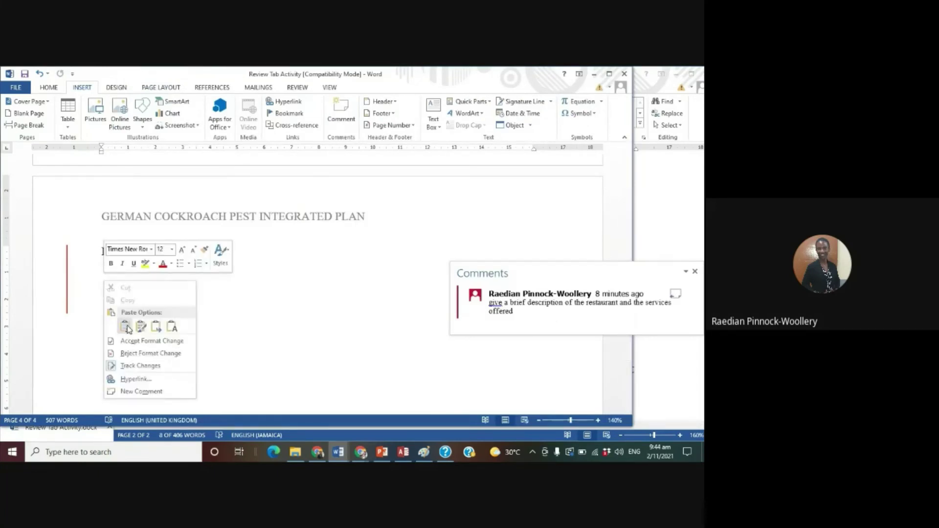
pyautogui.click(126, 326)
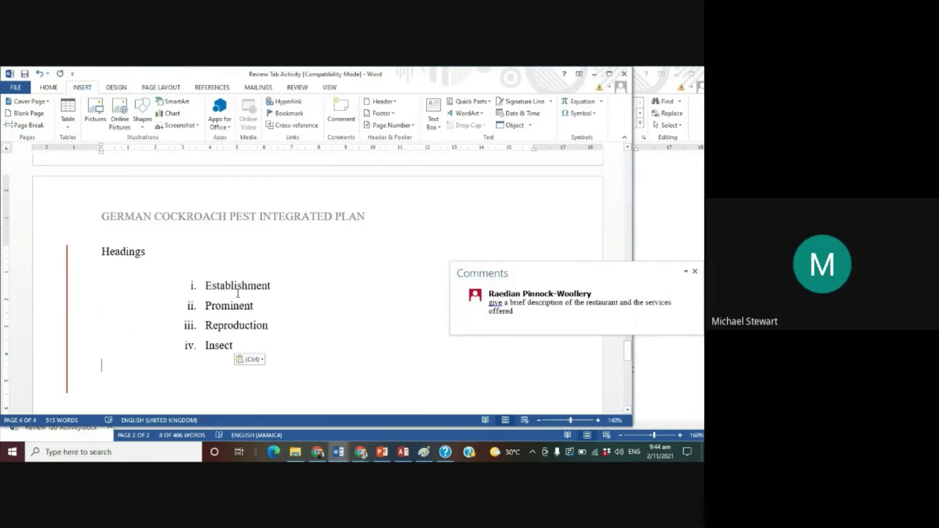
# - Reread the thesaurus substep c in the instructions, and add a spaced hyphen after "Establishment" in the activity document's list
pyautogui.click(286, 288)
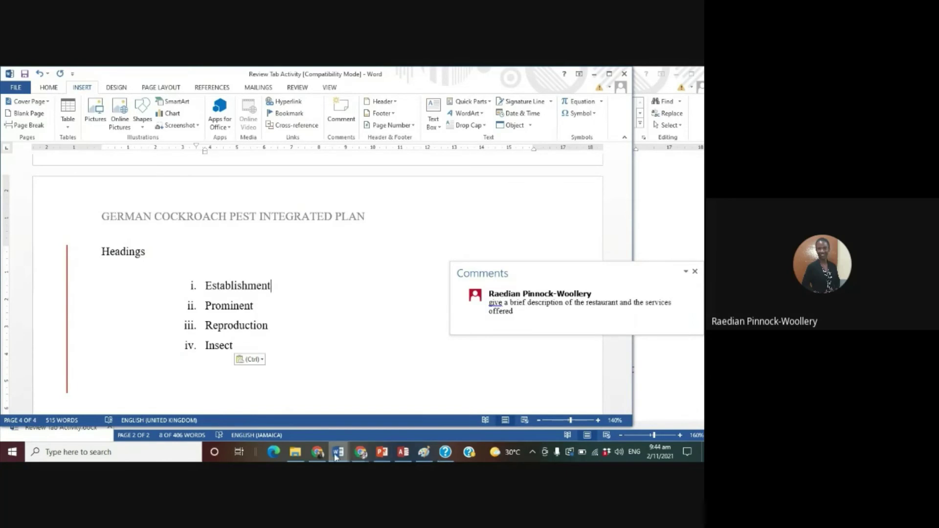
pyautogui.moveTo(335, 456)
pyautogui.click(421, 411)
pyautogui.scroll(-2, 350, 338)
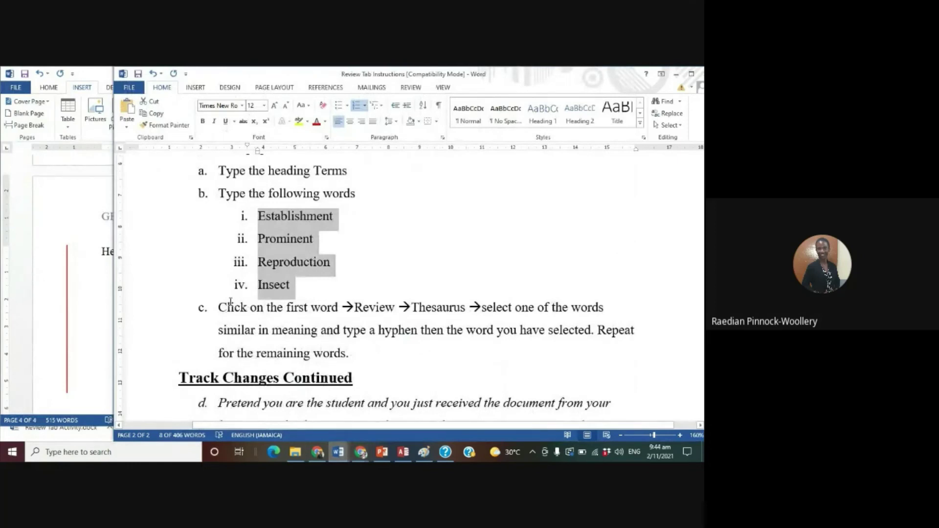
pyautogui.click(361, 305)
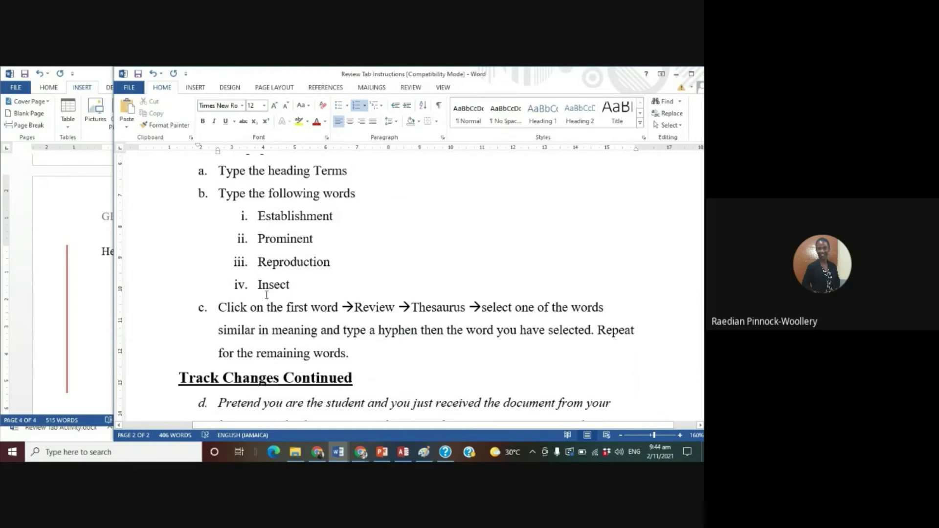
pyautogui.click(97, 253)
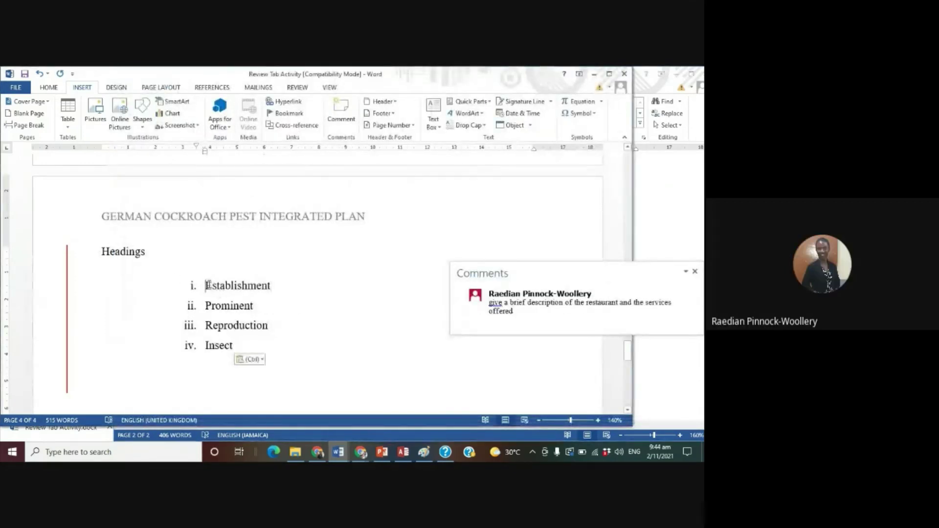
pyautogui.click(272, 286)
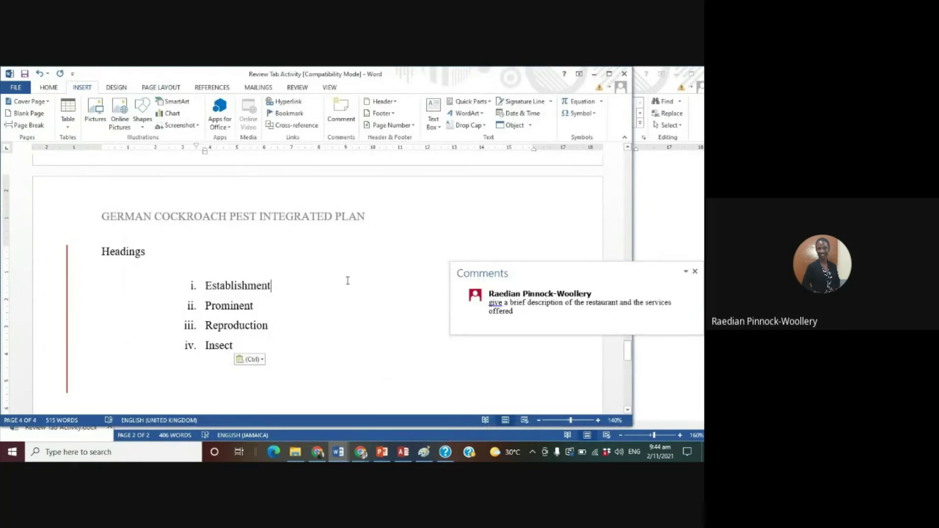
pyautogui.write('-')
# - Look up the word "Establishment" from the list in the Thesaurus
pyautogui.moveTo(205, 286); pyautogui.dragTo(273, 285)
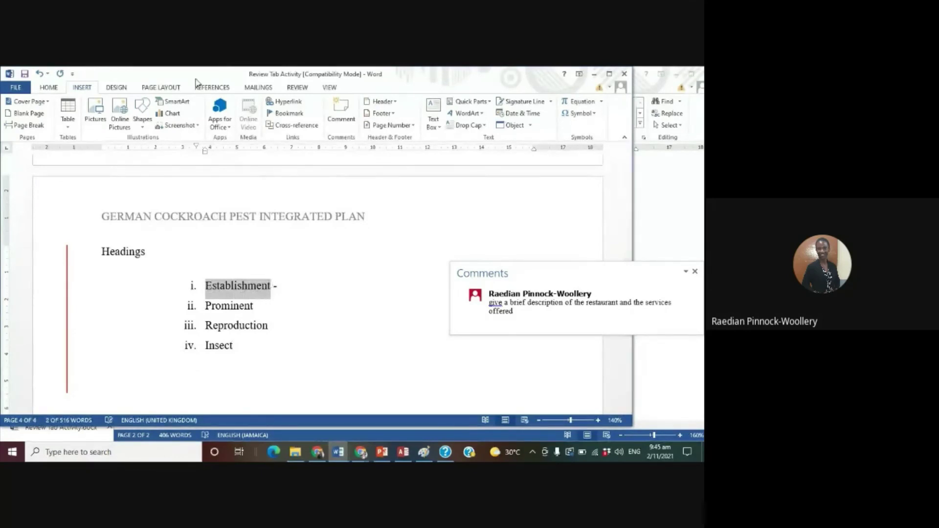
pyautogui.click(298, 89)
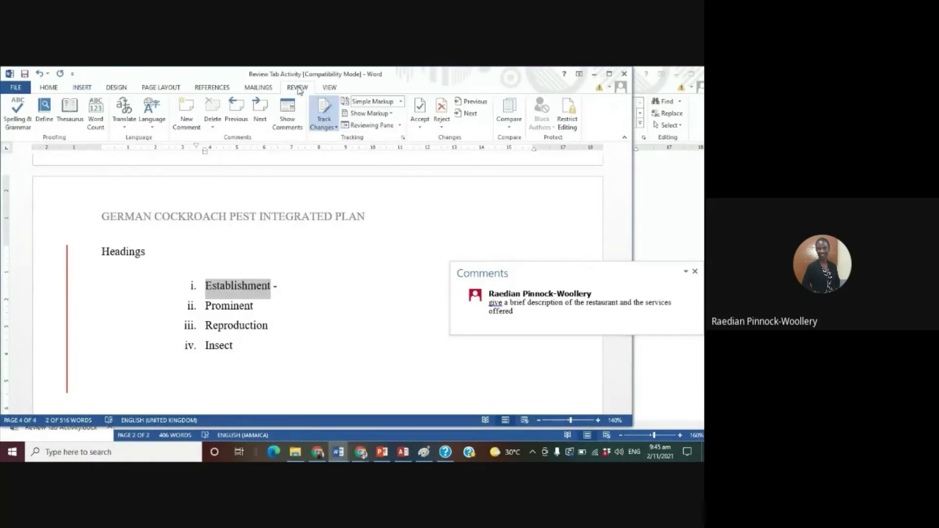
pyautogui.click(71, 118)
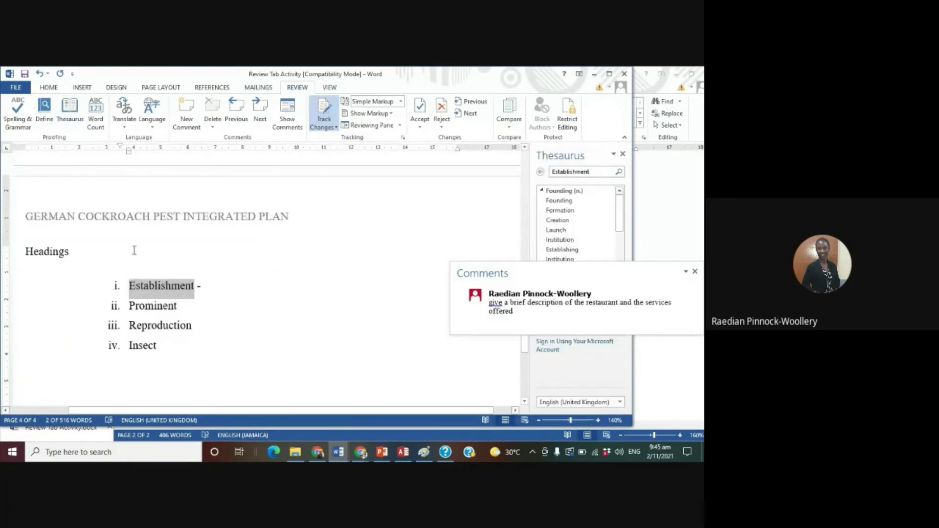
# - Move the floating Comments pane upward so it no longer covers the Thesaurus results
pyautogui.moveTo(642, 271); pyautogui.dragTo(597, 68)
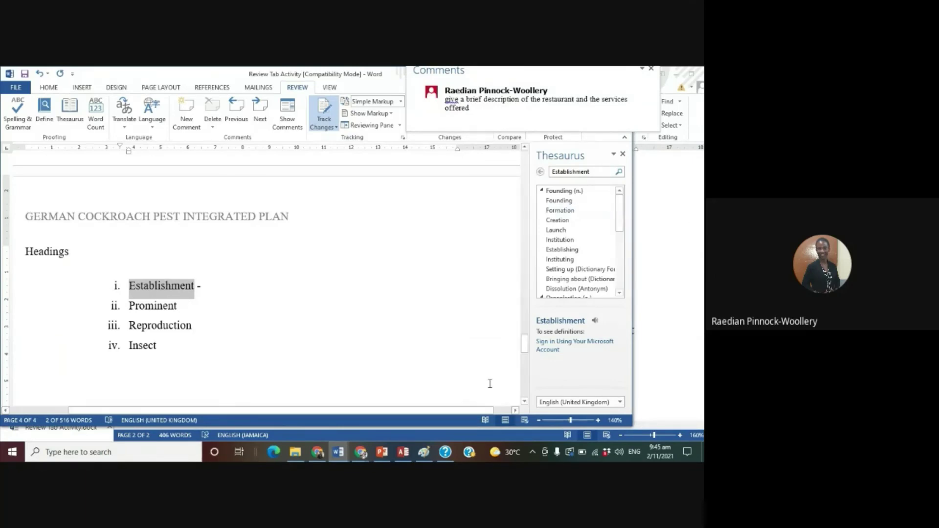
pyautogui.moveTo(618, 208)
pyautogui.mouseDown()
pyautogui.moveTo(634, 276)
pyautogui.moveTo(628, 205)
pyautogui.mouseUp()
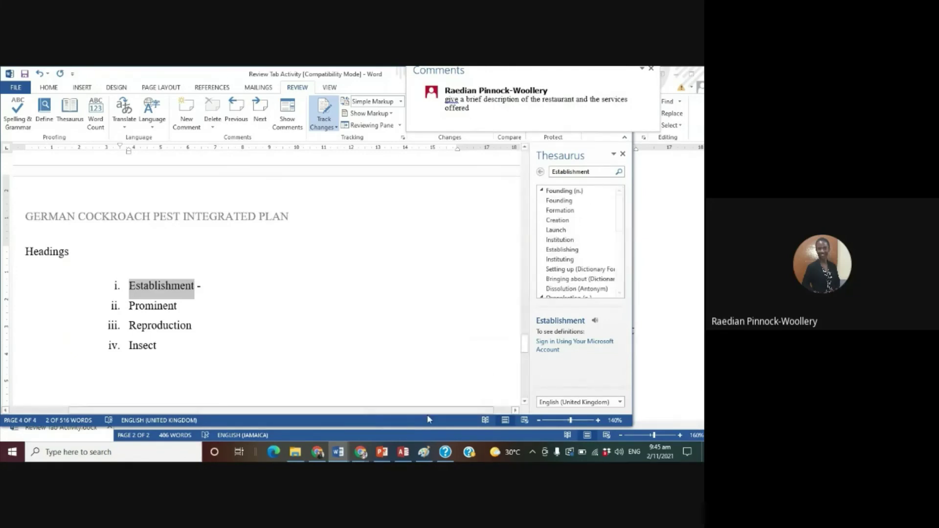
# - Reread the thesaurus substep c in the instructions document, and return to the activity document
pyautogui.click(344, 457)
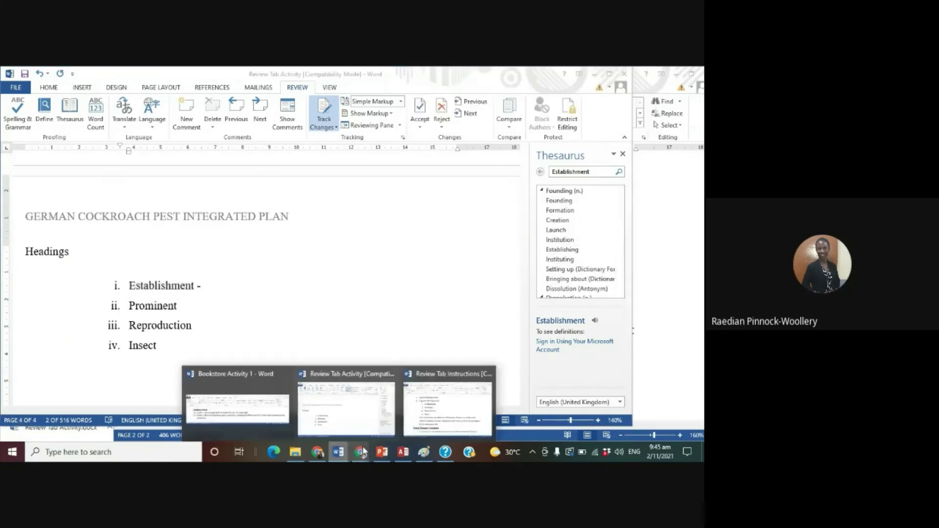
pyautogui.click(447, 406)
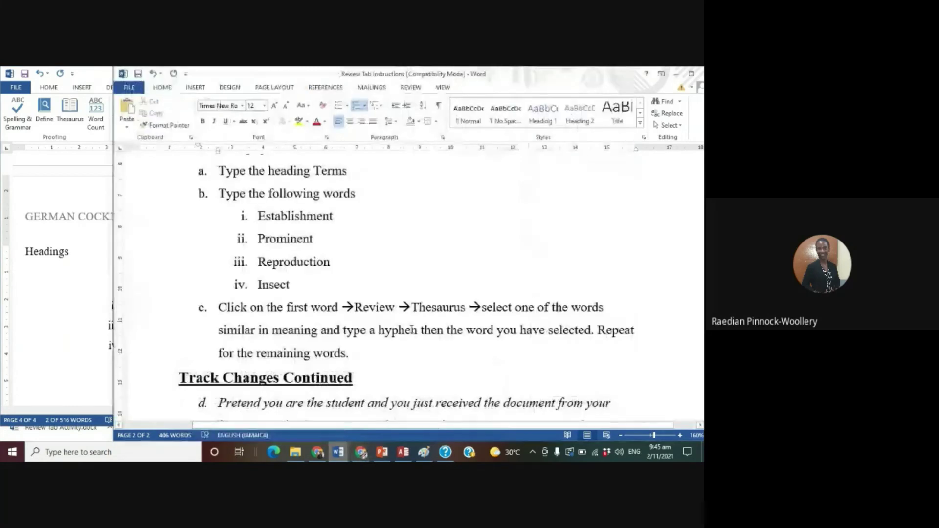
pyautogui.scroll(1, 413, 330)
pyautogui.scroll(-1, 409, 329)
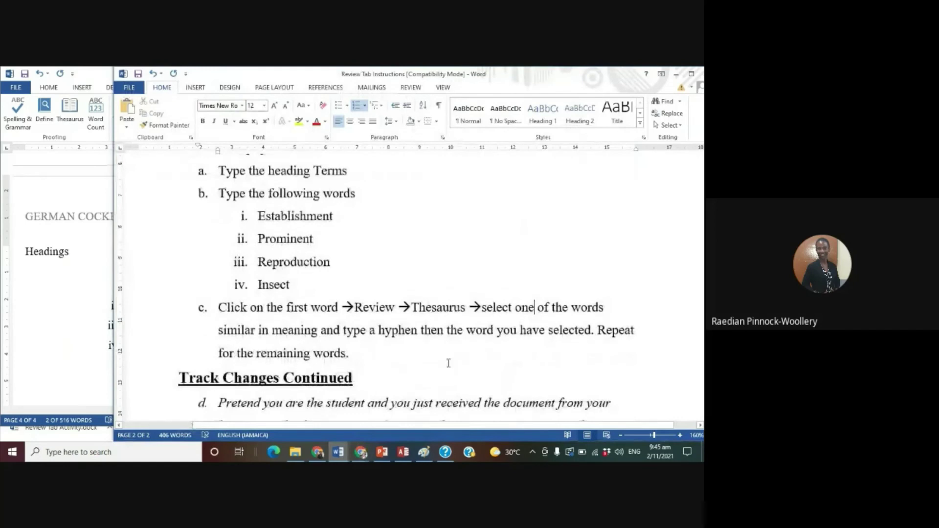
pyautogui.moveTo(338, 451)
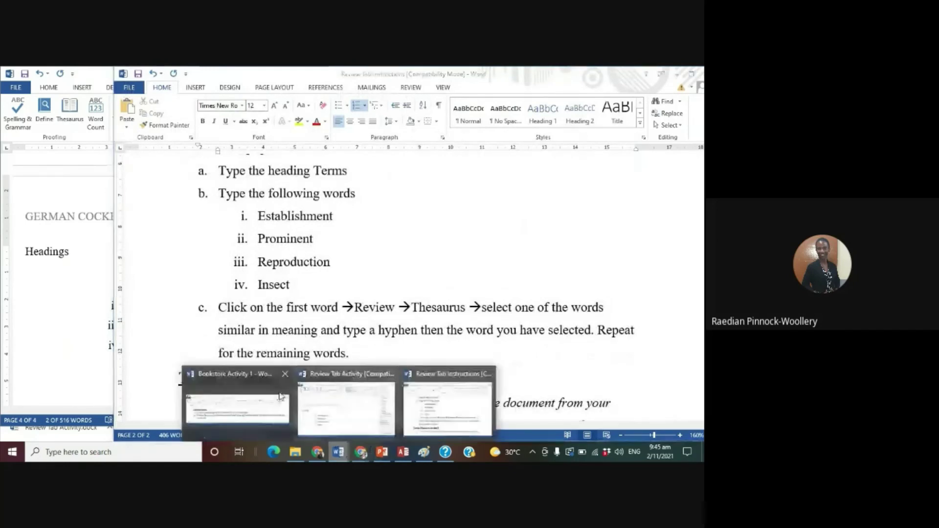
pyautogui.click(328, 405)
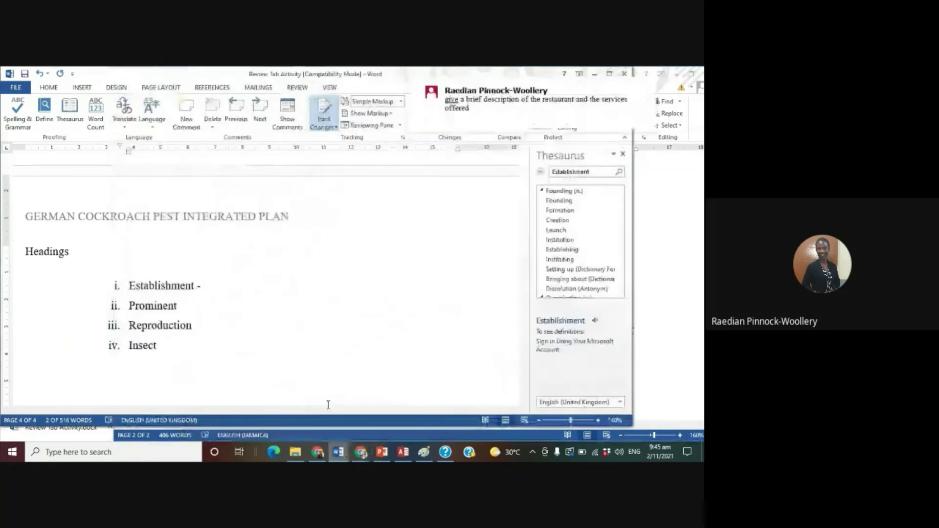
# - Browse the Thesaurus entries for "Establishment" and its synonym "Organisation", and return to the "Establishment" entries
pyautogui.click(208, 288)
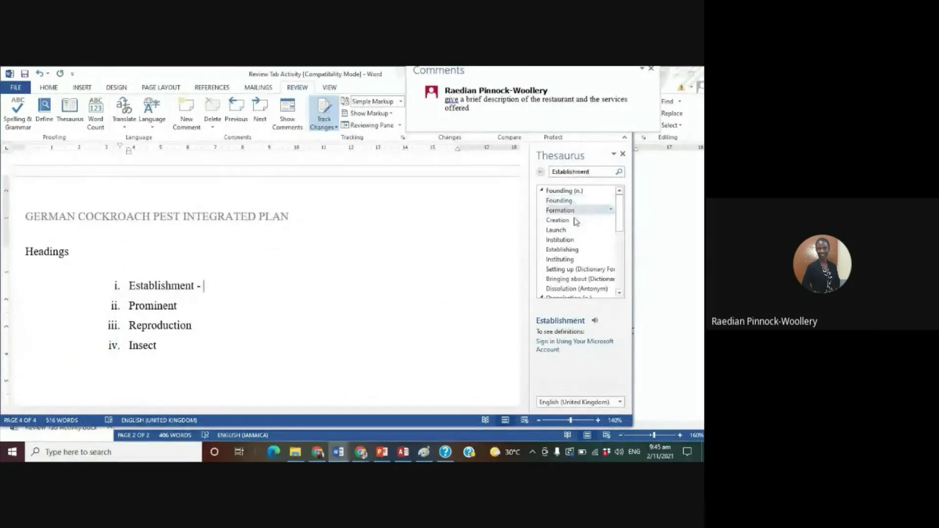
pyautogui.scroll(-2, 571, 259)
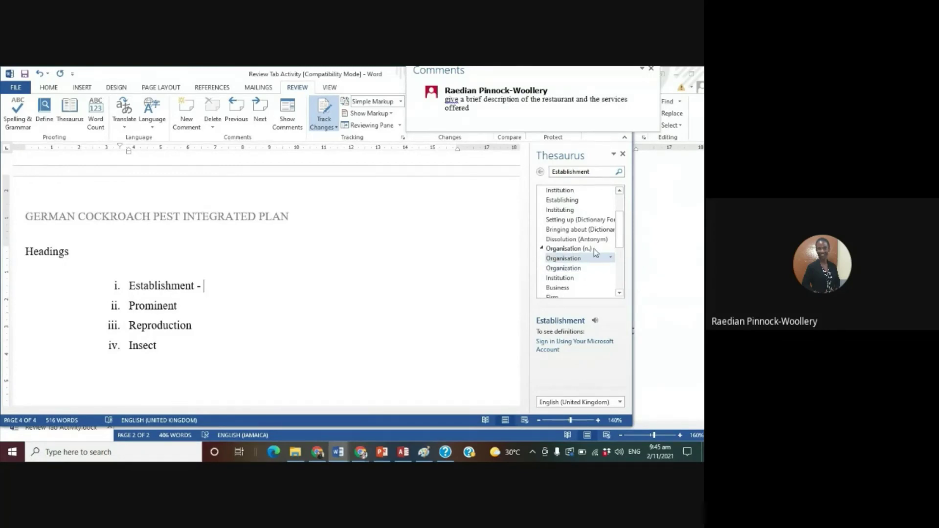
pyautogui.moveTo(621, 233); pyautogui.dragTo(602, 239)
pyautogui.click(563, 231)
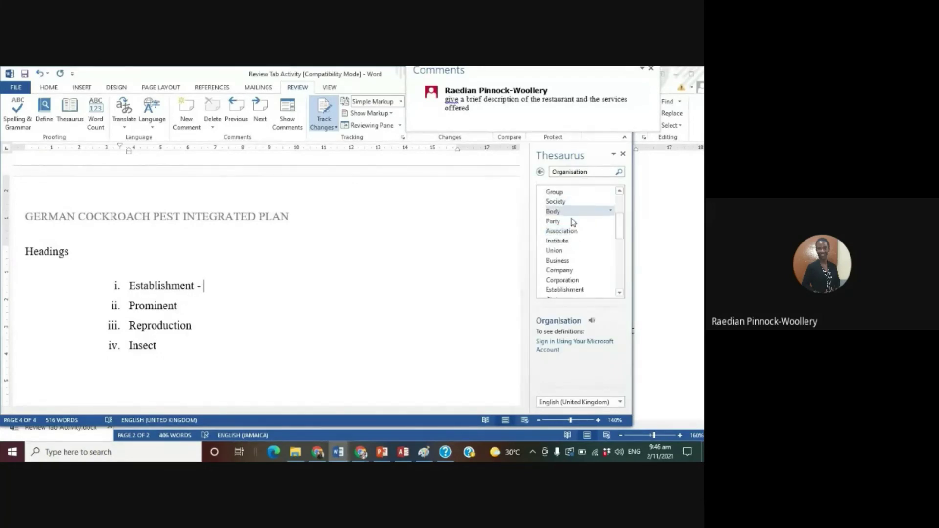
pyautogui.scroll(3, 611, 244)
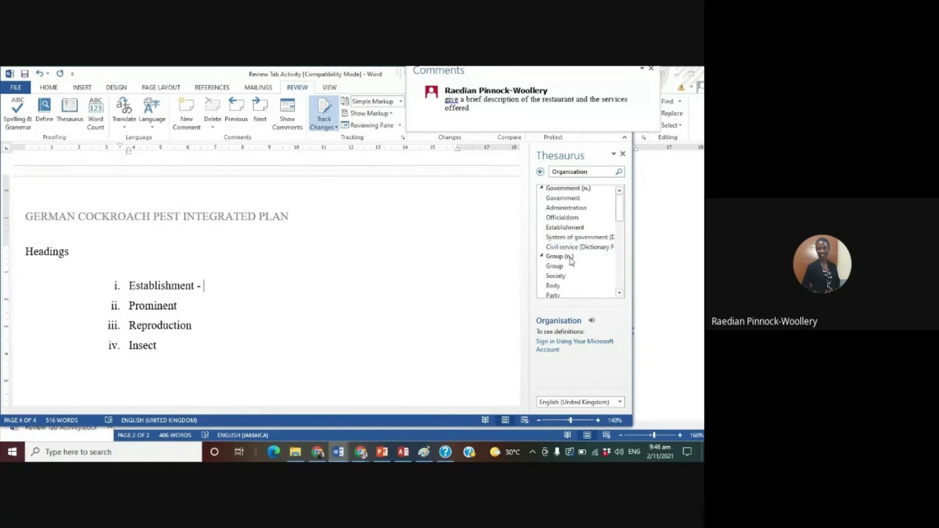
pyautogui.scroll(1, 589, 219)
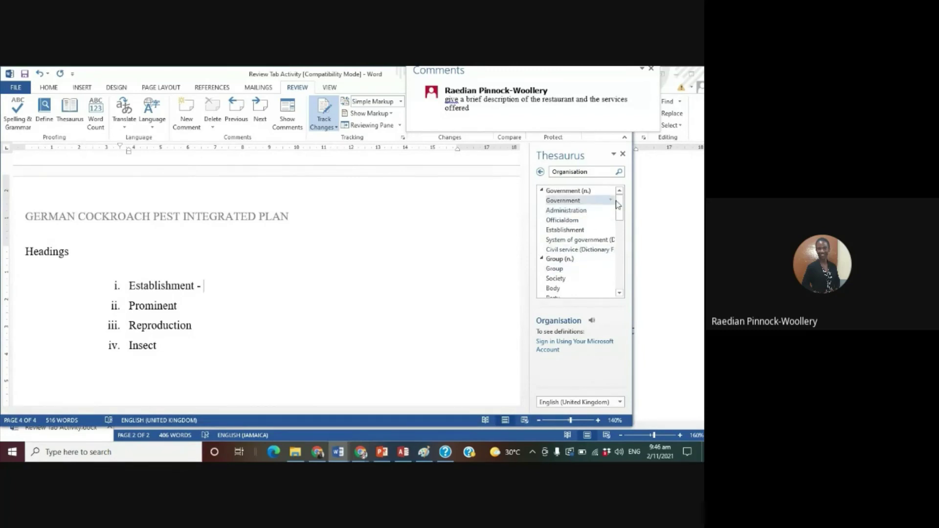
pyautogui.moveTo(619, 205); pyautogui.dragTo(620, 250)
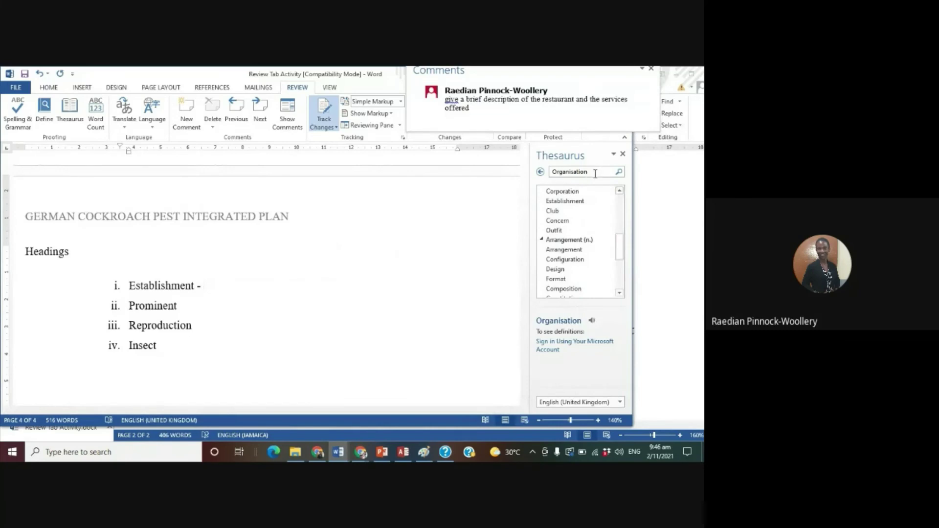
pyautogui.scroll(-6, 567, 293)
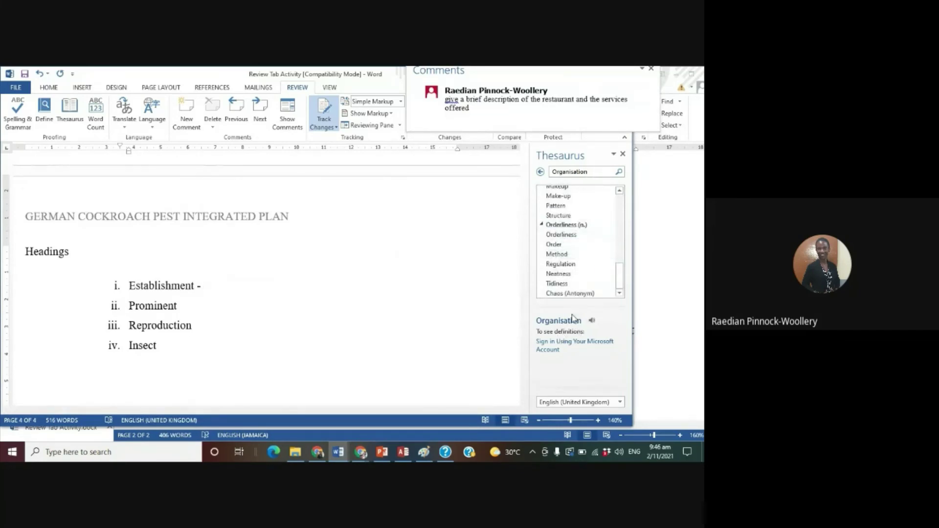
pyautogui.scroll(2, 575, 233)
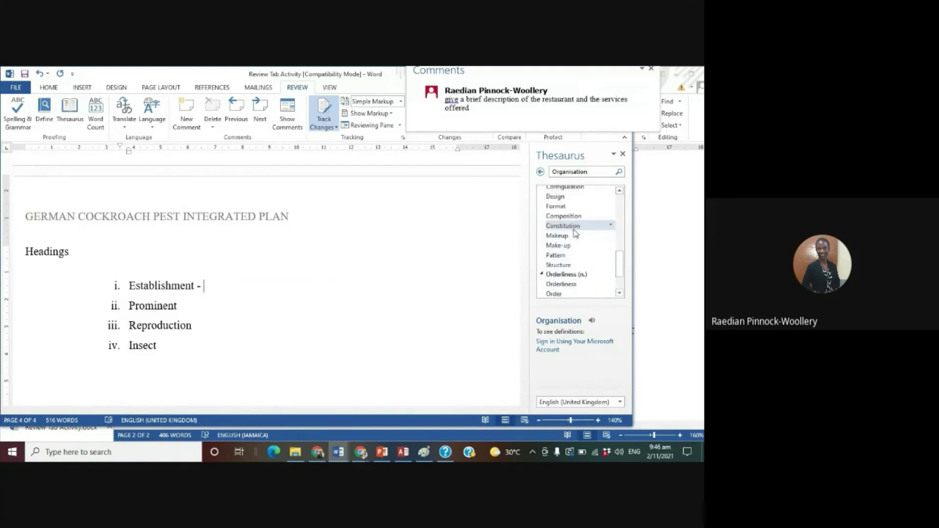
pyautogui.scroll(4, 577, 220)
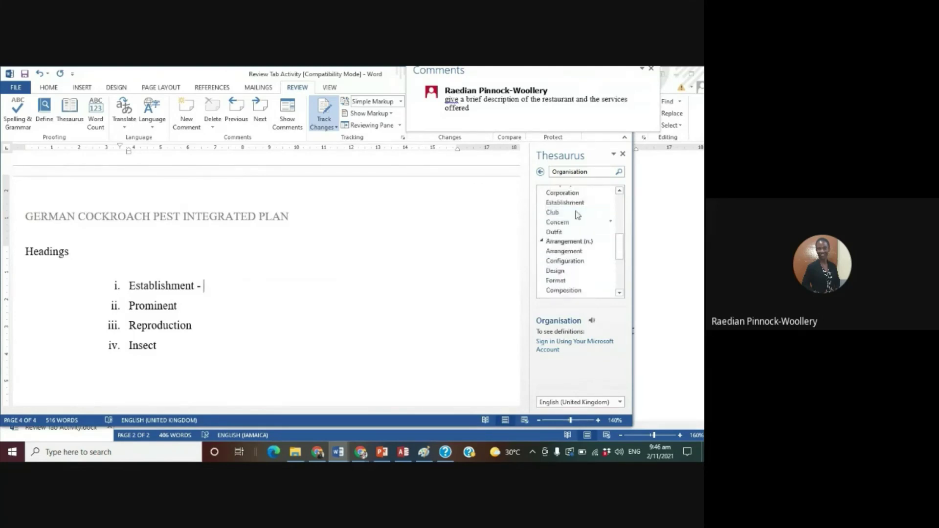
pyautogui.click(572, 228)
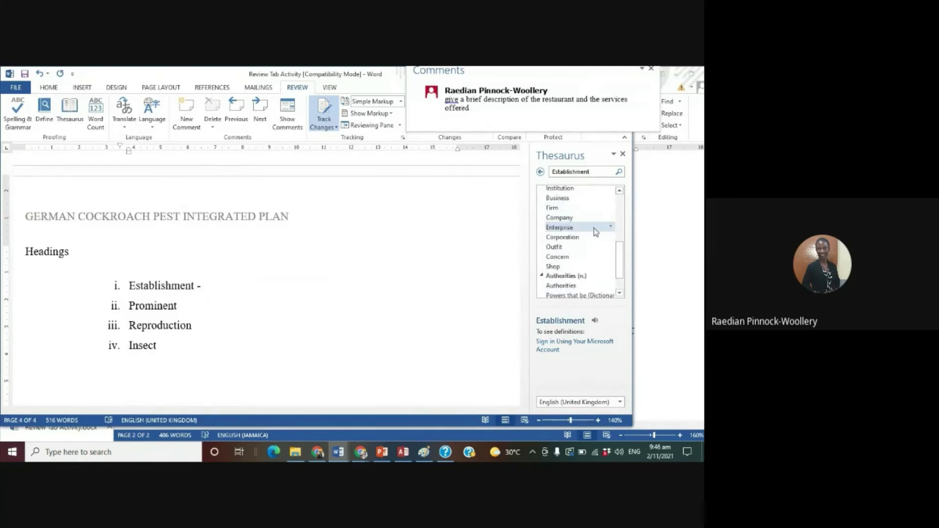
pyautogui.scroll(5, 594, 205)
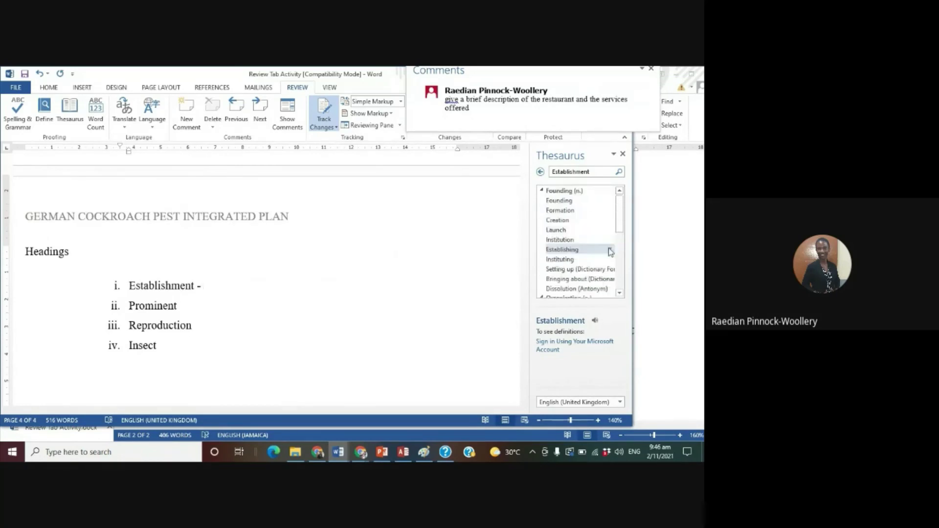
# - Close the Thesaurus, look up "Establishment" from the list again, and explore its synonym "Formation"
pyautogui.click(623, 154)
pyautogui.moveTo(271, 285); pyautogui.dragTo(206, 285)
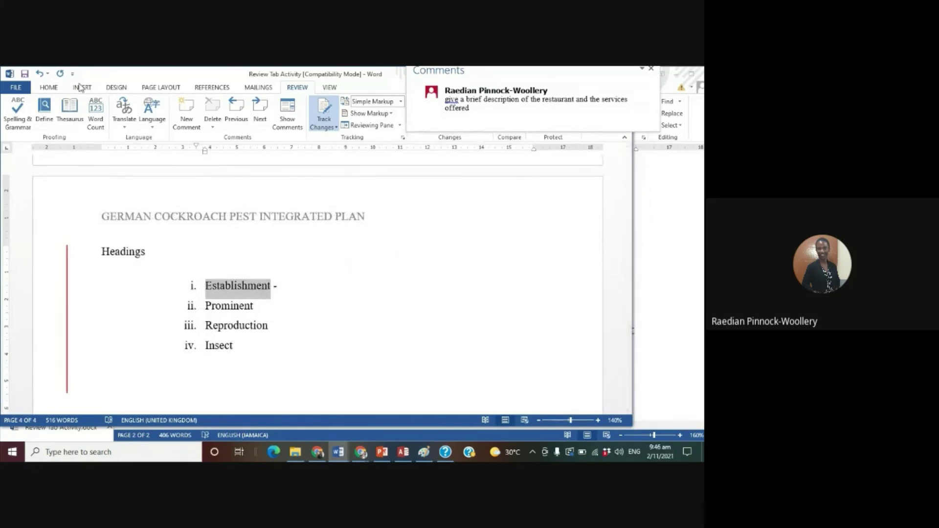
pyautogui.click(70, 118)
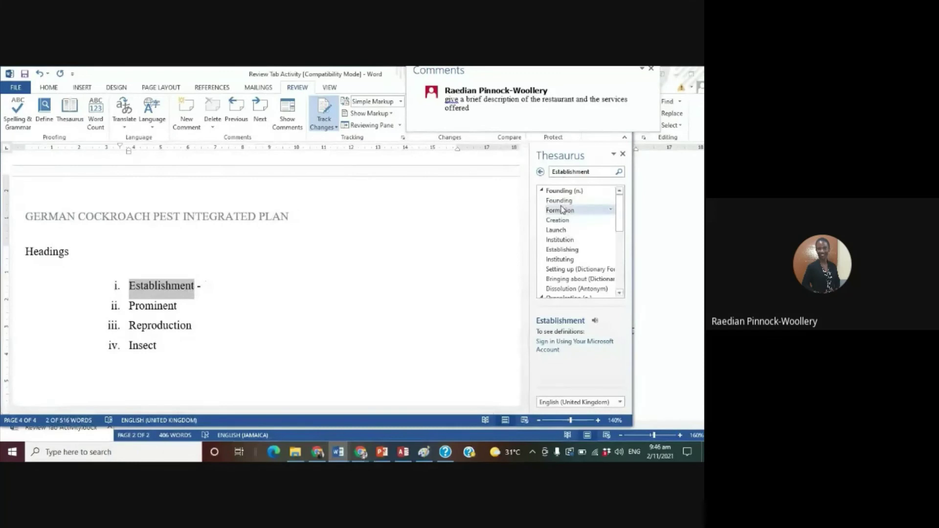
pyautogui.click(560, 211)
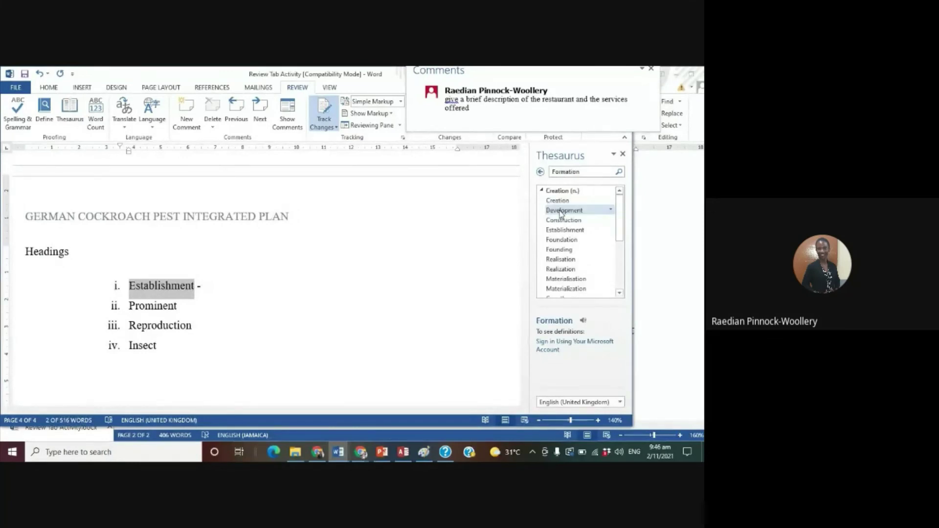
pyautogui.scroll(-1, 568, 276)
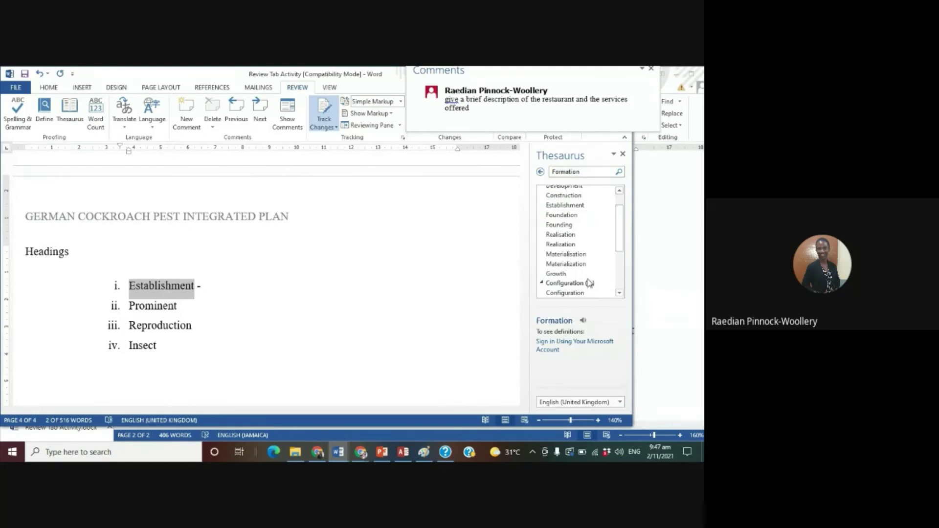
# - Turn off Track Changes in the activity document
pyautogui.click(266, 281)
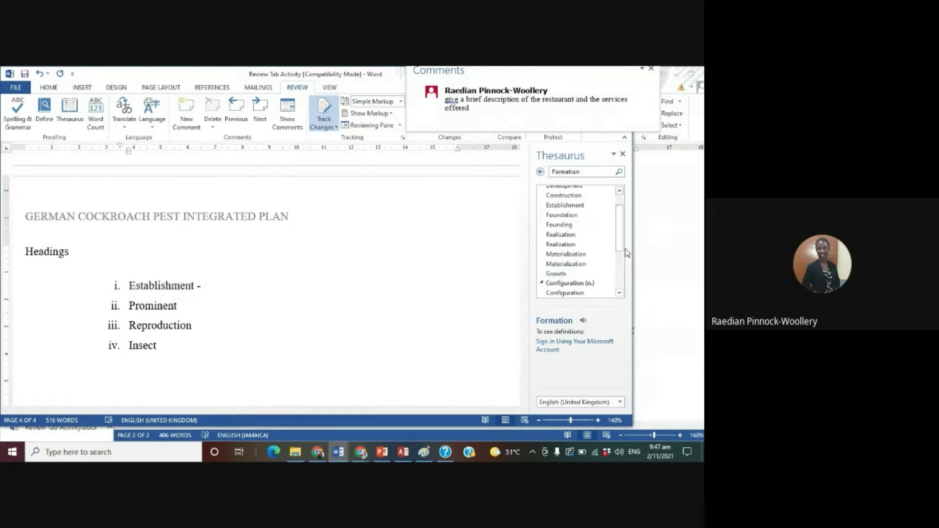
pyautogui.click(336, 127)
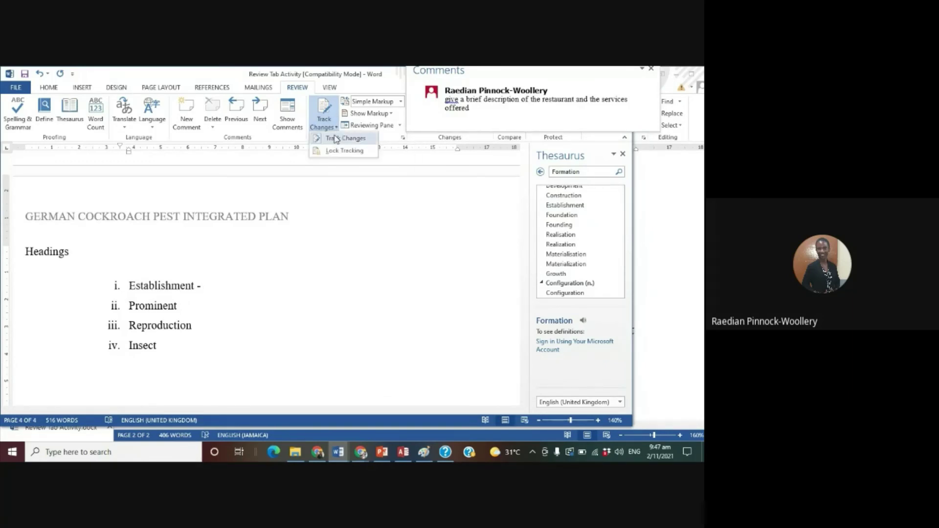
pyautogui.click(336, 139)
# - Follow a chain of synonyms in the Thesaurus to "Winning" and "Appealing", and browse their related words
pyautogui.click(573, 218)
pyautogui.click(567, 218)
pyautogui.click(565, 217)
pyautogui.click(563, 217)
pyautogui.click(562, 215)
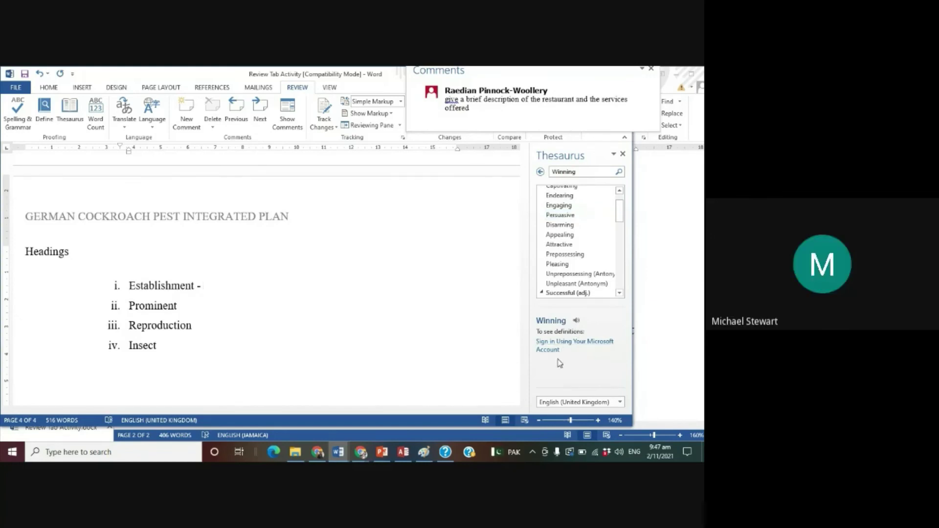
pyautogui.click(613, 155)
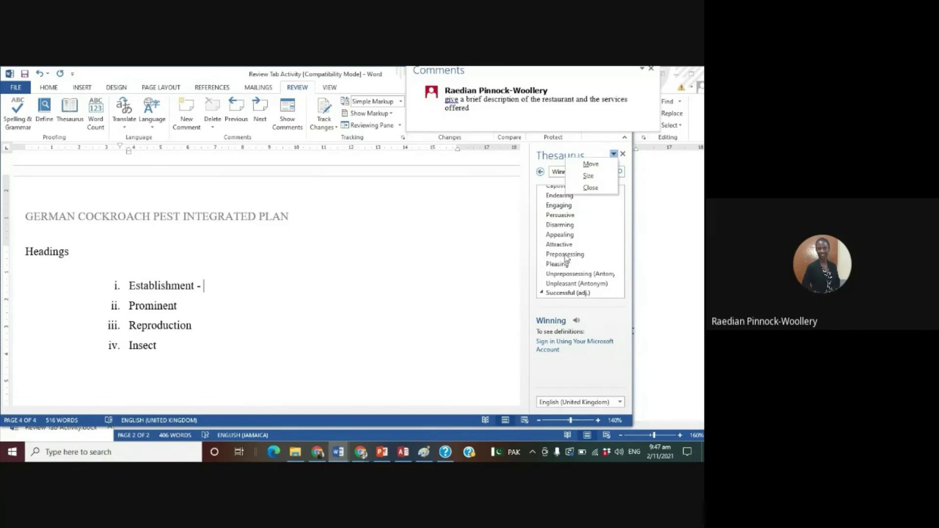
pyautogui.click(559, 235)
pyautogui.click(560, 234)
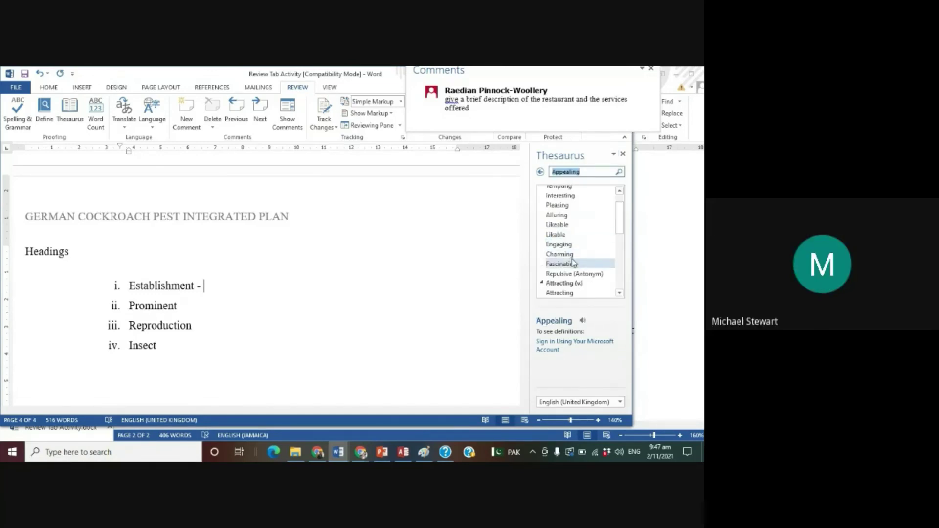
pyautogui.scroll(-2, 577, 274)
# - Add a spaced hyphen after "Prominent" in the list, and look up that word in the Thesaurus
pyautogui.click(212, 305)
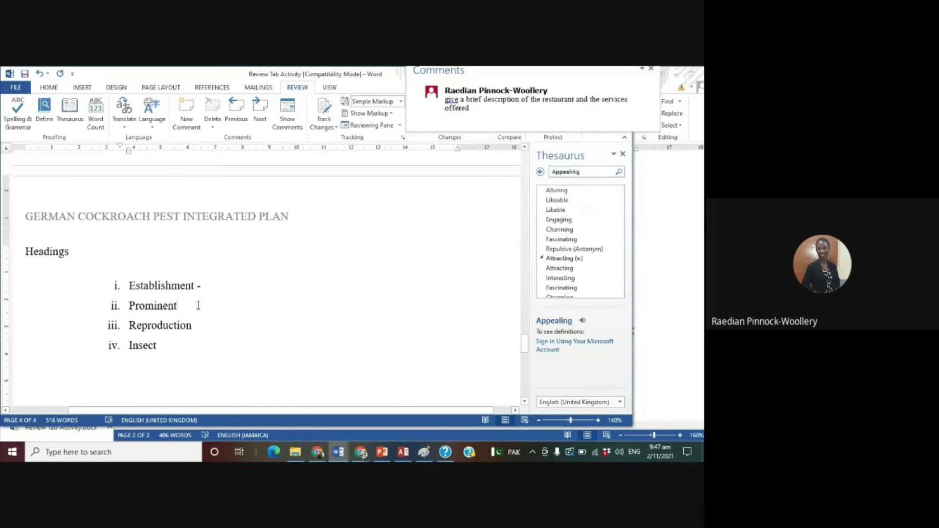
pyautogui.write('-')
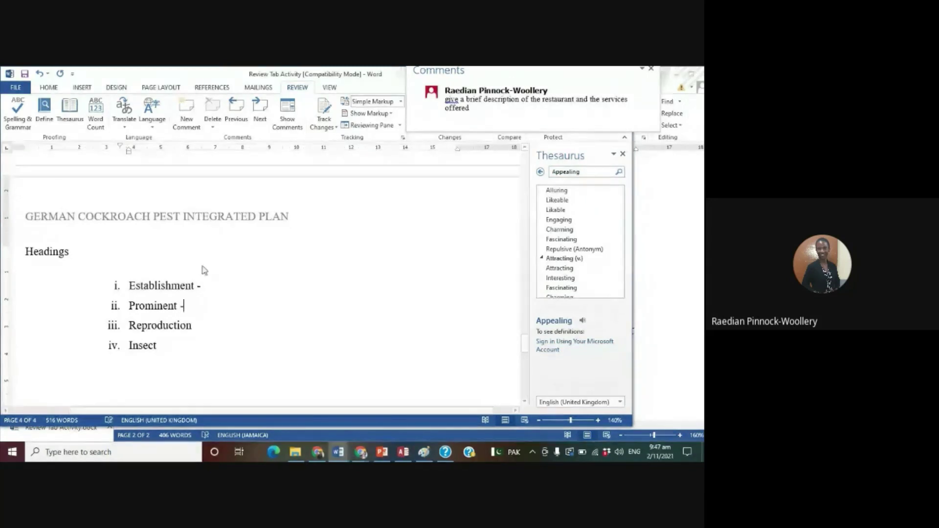
pyautogui.moveTo(129, 306); pyautogui.dragTo(178, 307)
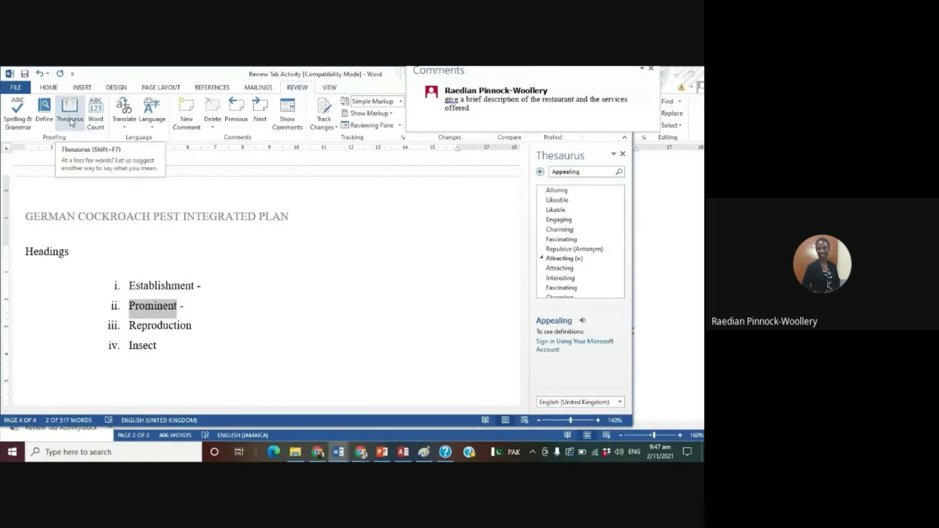
pyautogui.click(71, 121)
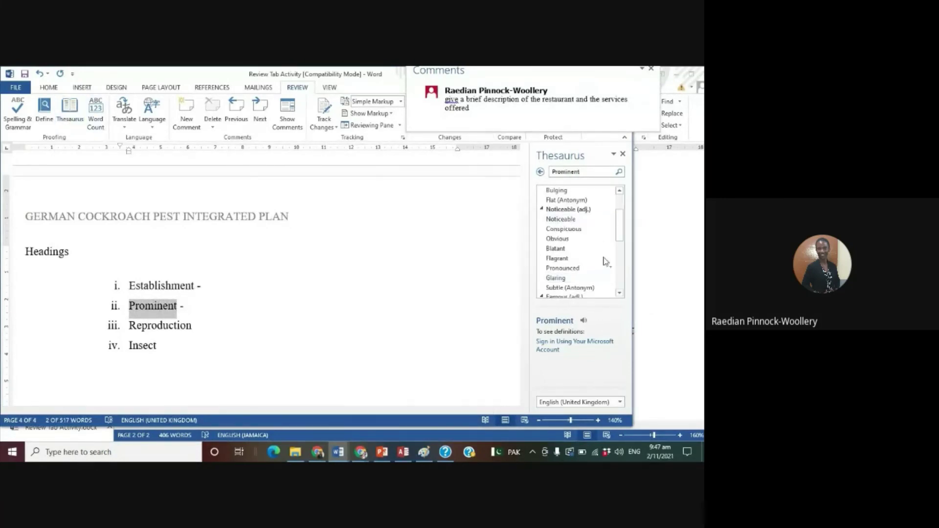
pyautogui.moveTo(619, 223)
pyautogui.mouseDown()
pyautogui.moveTo(621, 205)
pyautogui.moveTo(623, 232)
pyautogui.mouseUp()
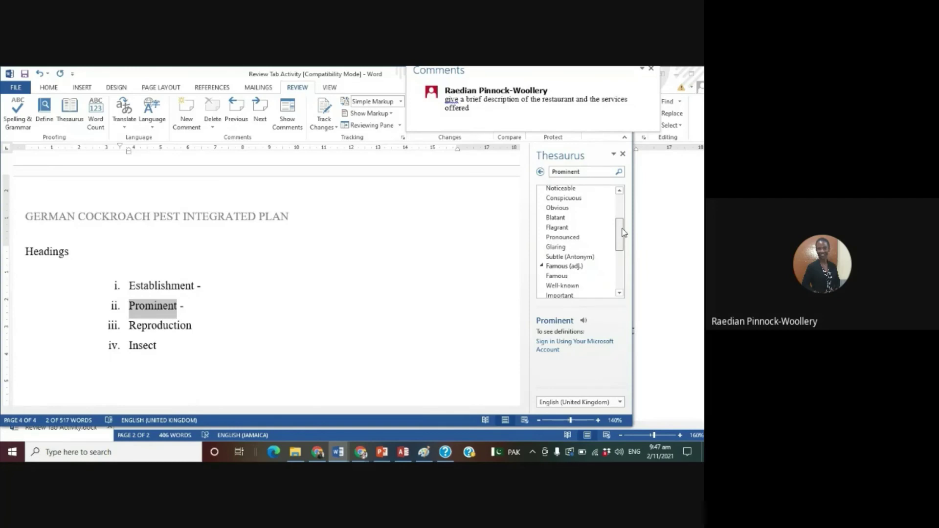
pyautogui.click(613, 238)
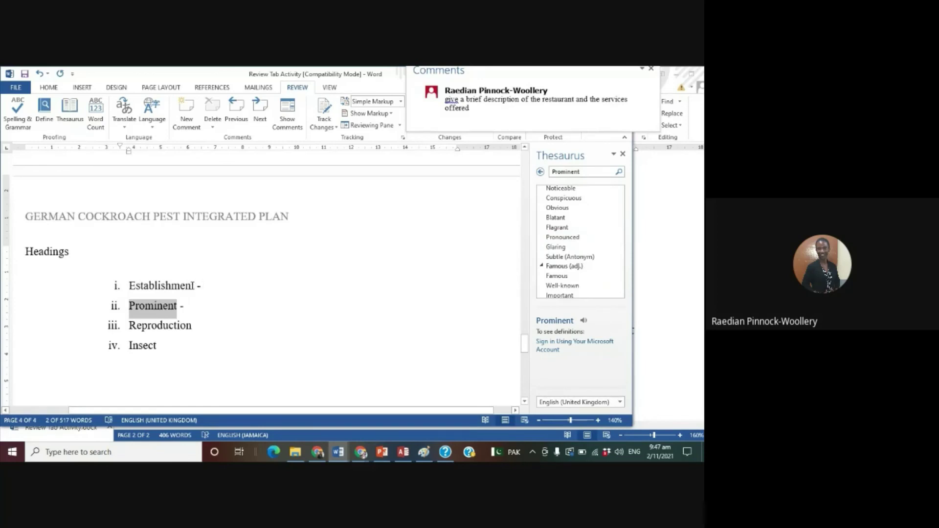
# - Look up the list's first word, "Establishment", in the Thesaurus again
pyautogui.moveTo(195, 285); pyautogui.dragTo(128, 287)
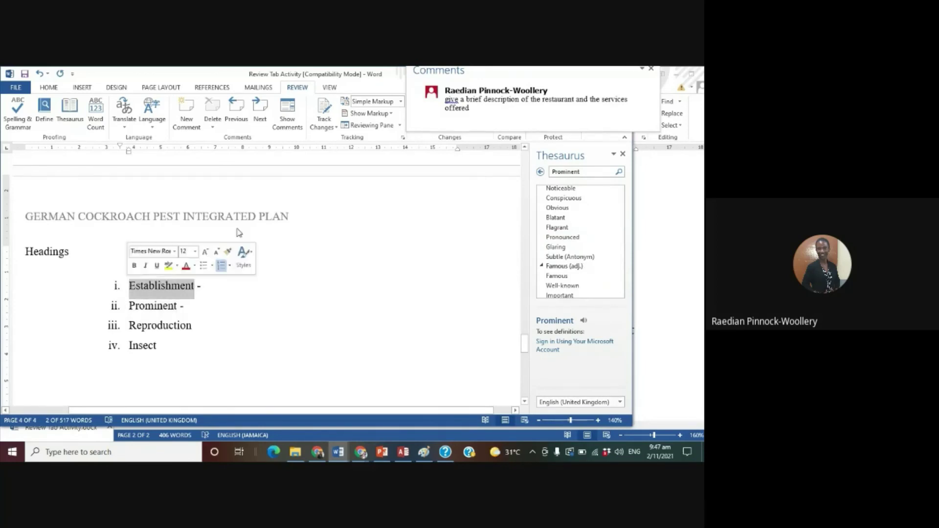
pyautogui.click(67, 115)
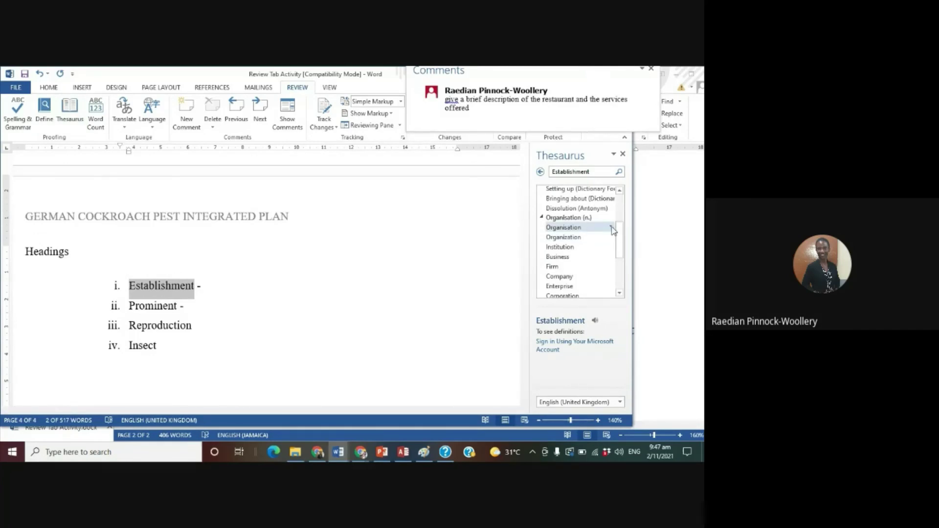
# - Replace "Establishment" in the list with the synonym "Organisation" from the Thesaurus, and delete the hyphen after "Prominent"
pyautogui.click(611, 227)
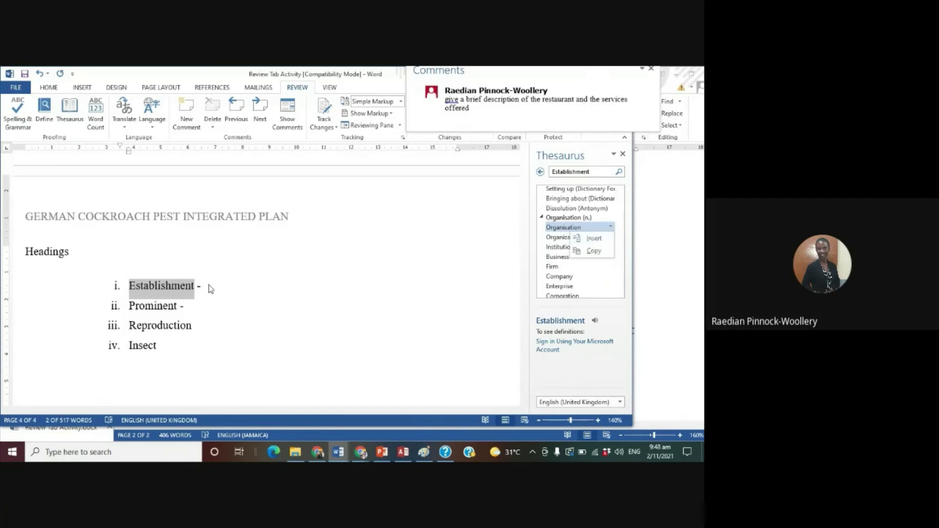
pyautogui.click(593, 238)
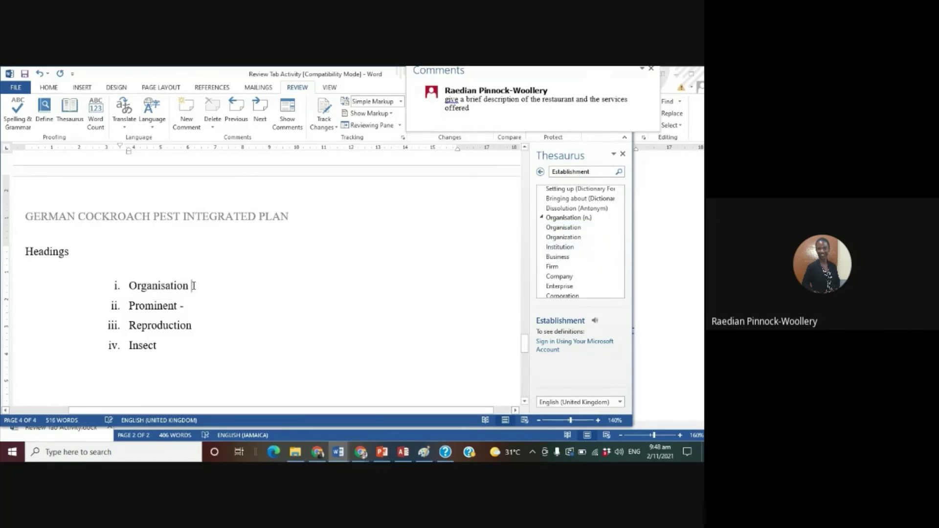
pyautogui.doubleClick(183, 306)
pyautogui.press('BackSpace')
# - Replace "Prominent" with its Thesaurus synonym "Noticeable", keeping "Reproduction" as a separate list item below it
pyautogui.moveTo(129, 305); pyautogui.dragTo(182, 308)
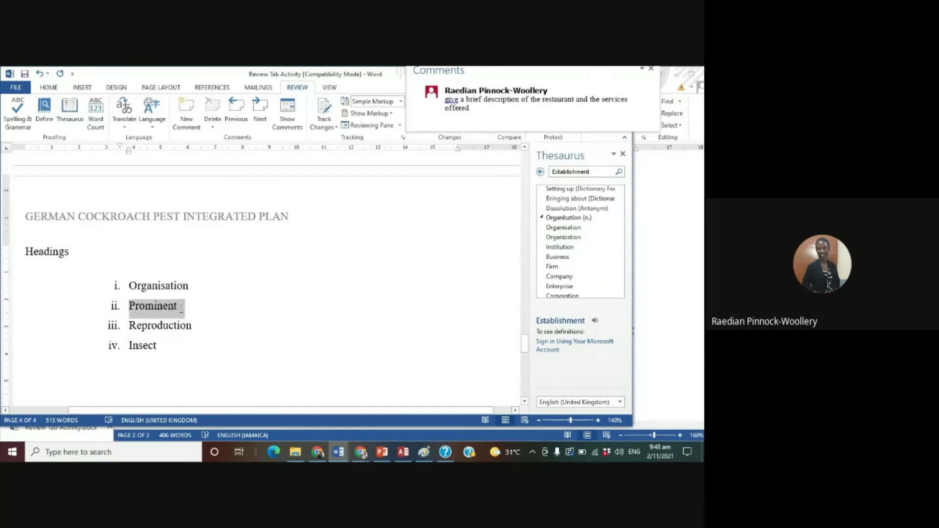
pyautogui.click(70, 120)
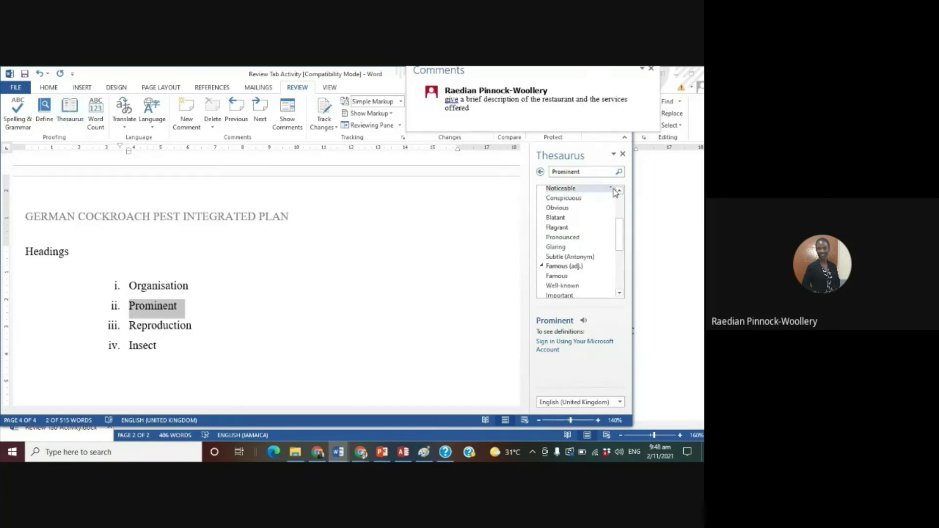
pyautogui.scroll(1, 614, 196)
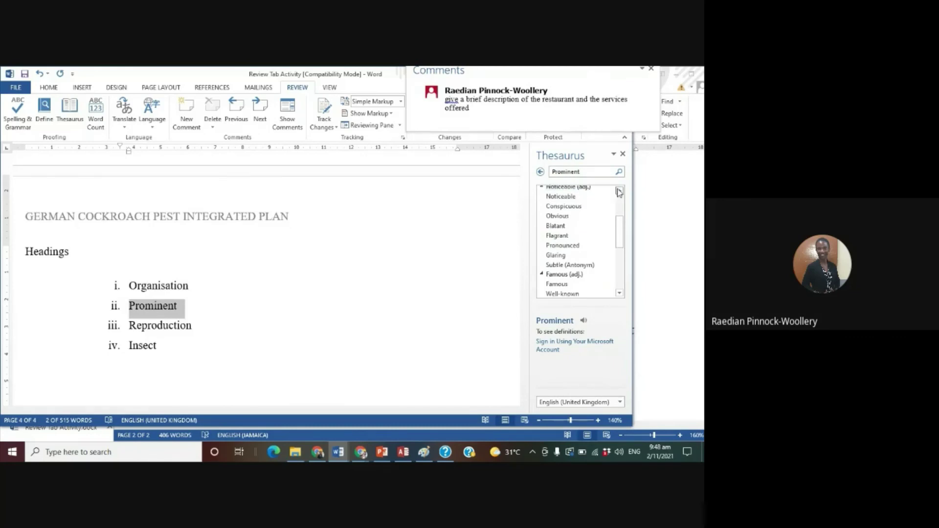
pyautogui.click(612, 196)
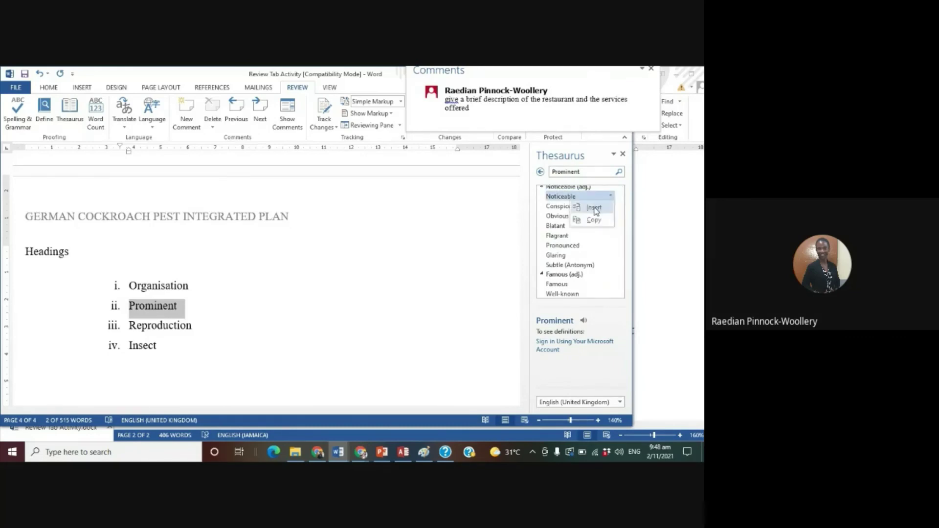
pyautogui.click(594, 208)
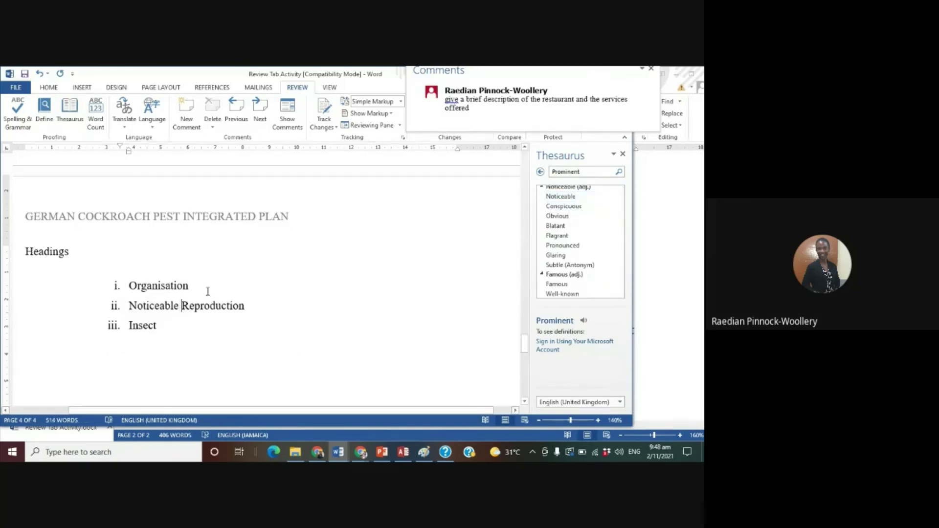
pyautogui.press('Return')
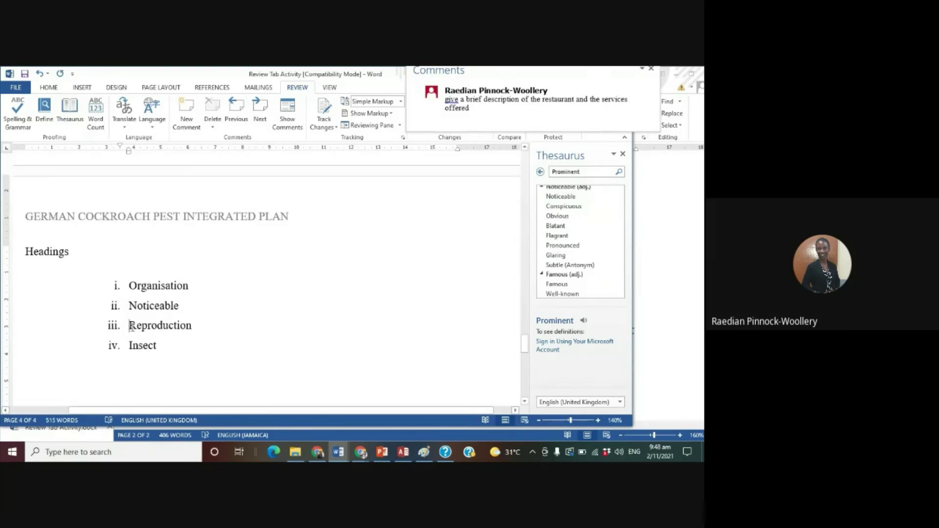
# - Replace "Reproduction" with its Thesaurus synonym "Replica", keeping "Insect" as a separate list item below it
pyautogui.moveTo(130, 326); pyautogui.dragTo(196, 328)
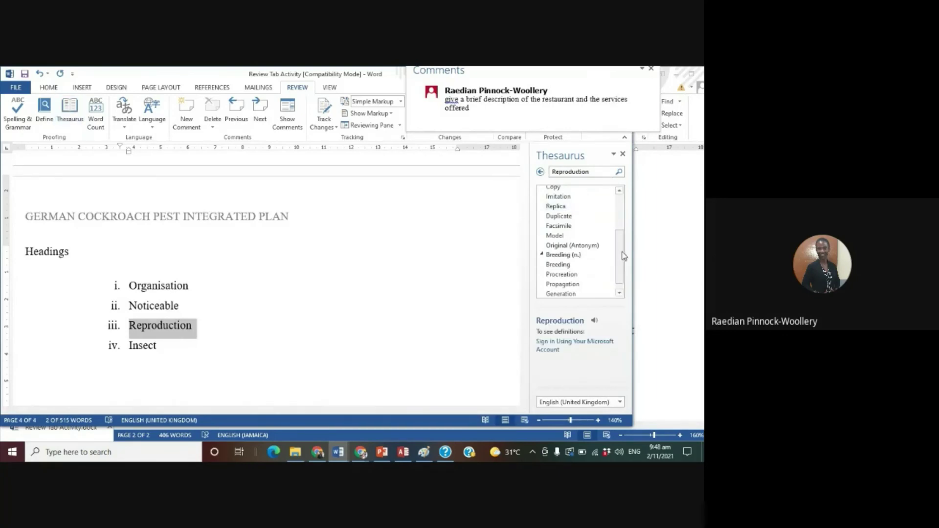
pyautogui.moveTo(623, 248); pyautogui.dragTo(629, 205)
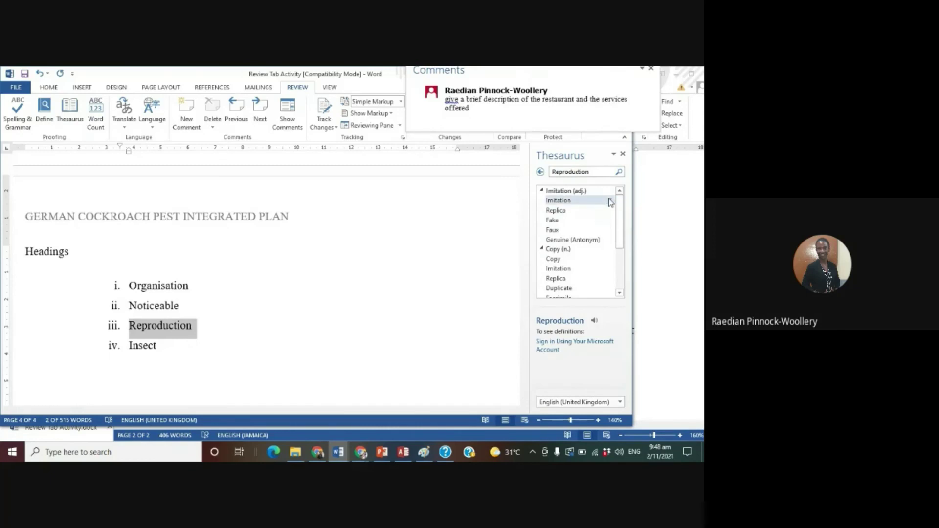
pyautogui.click(611, 210)
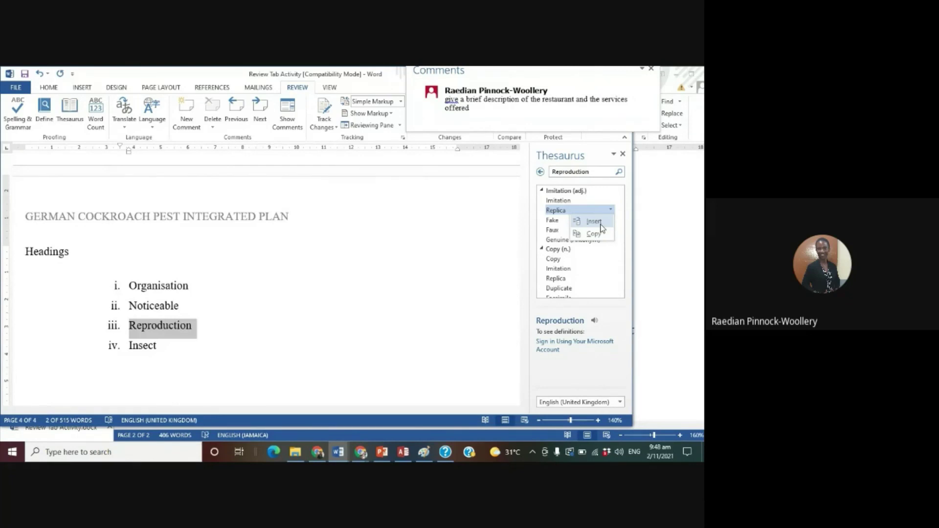
pyautogui.click(600, 225)
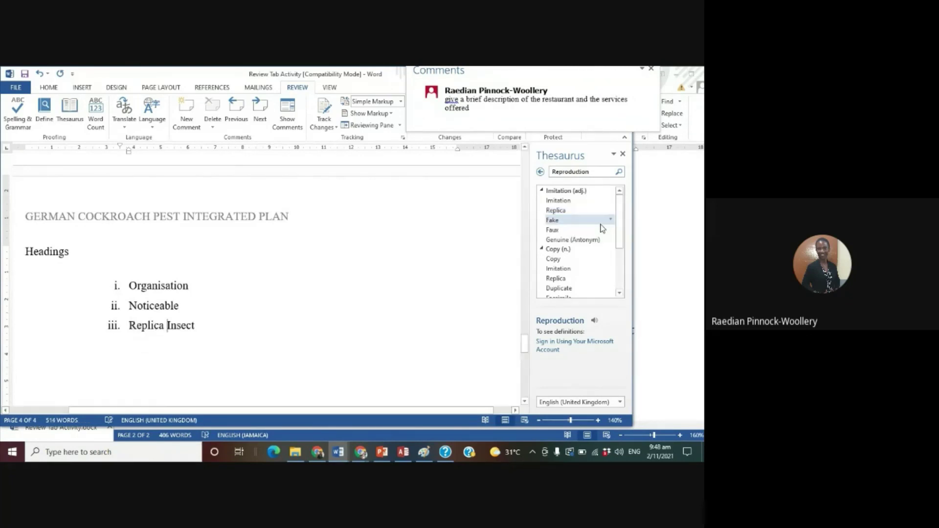
pyautogui.press('Return')
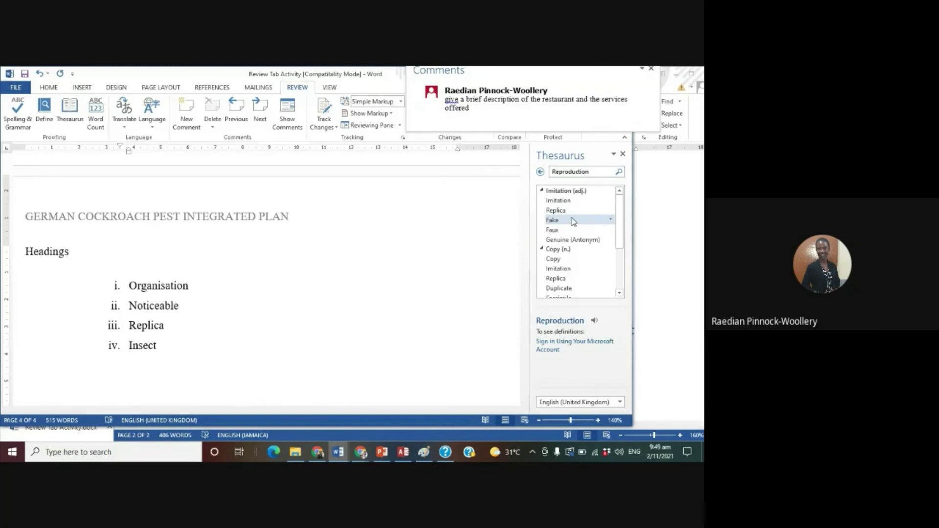
# - Look up "Insect" in the Thesaurus, browse the related words of "Pest", and return to the synonyms for "Insect"
pyautogui.moveTo(131, 344); pyautogui.dragTo(156, 349)
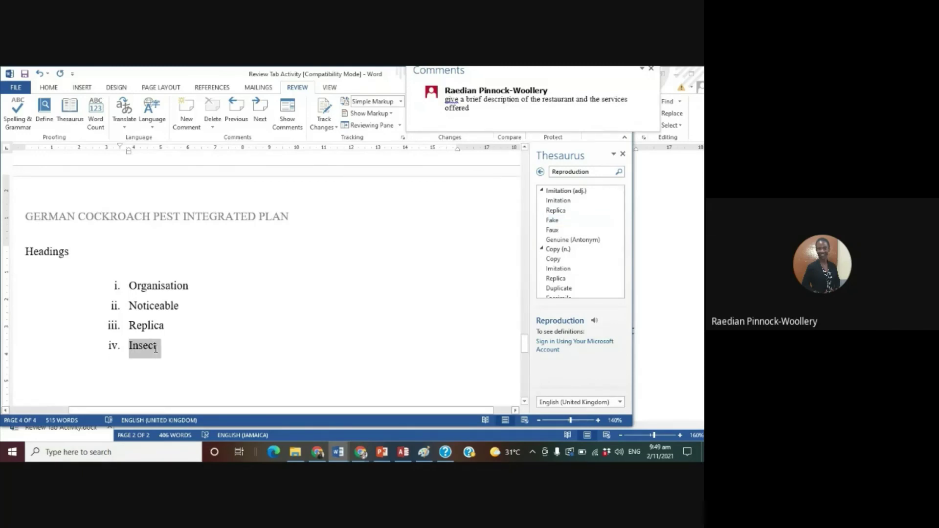
pyautogui.click(70, 112)
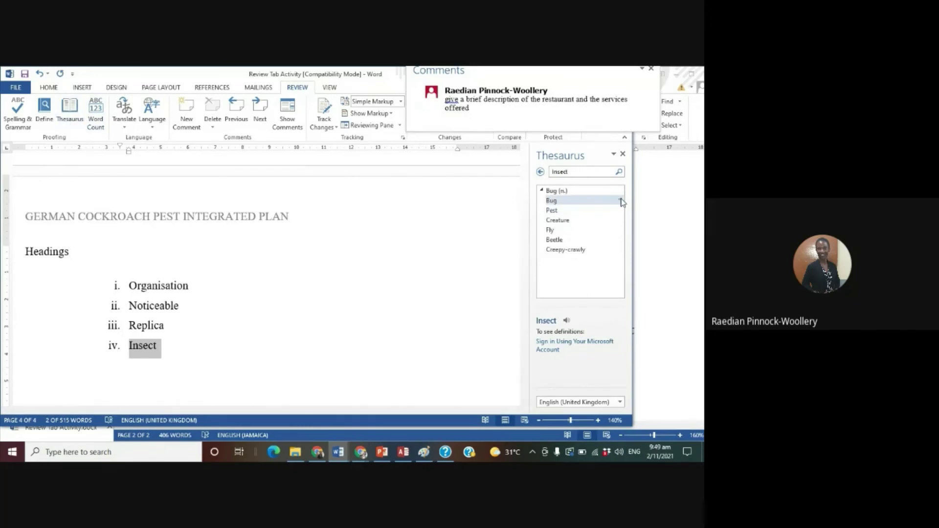
pyautogui.click(620, 200)
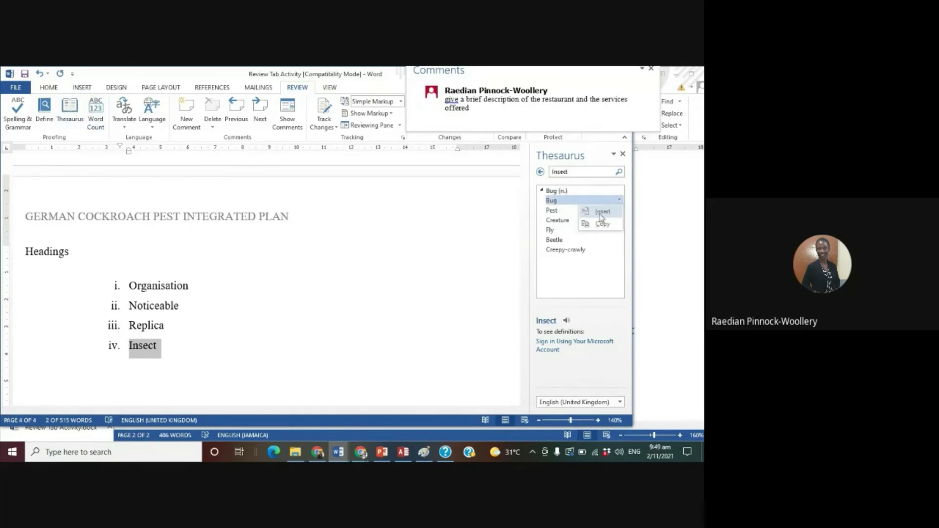
pyautogui.click(552, 210)
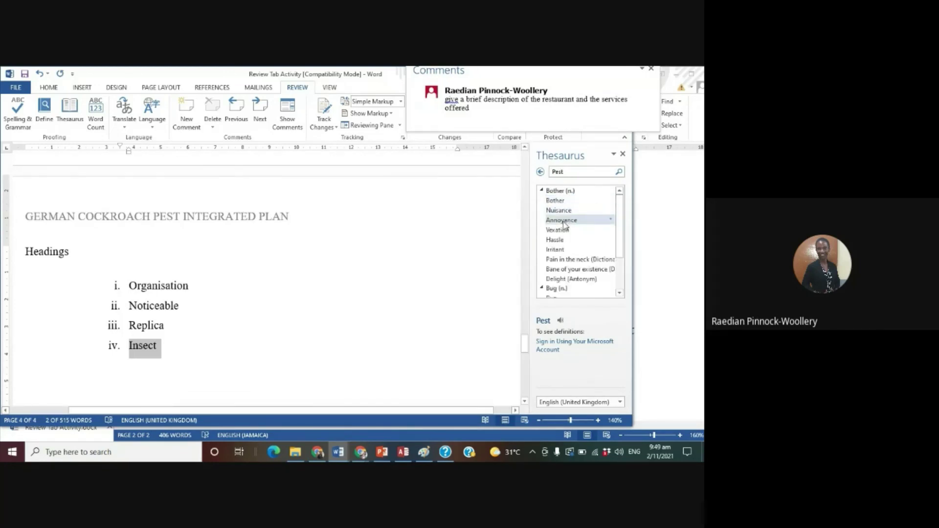
pyautogui.scroll(-1, 575, 240)
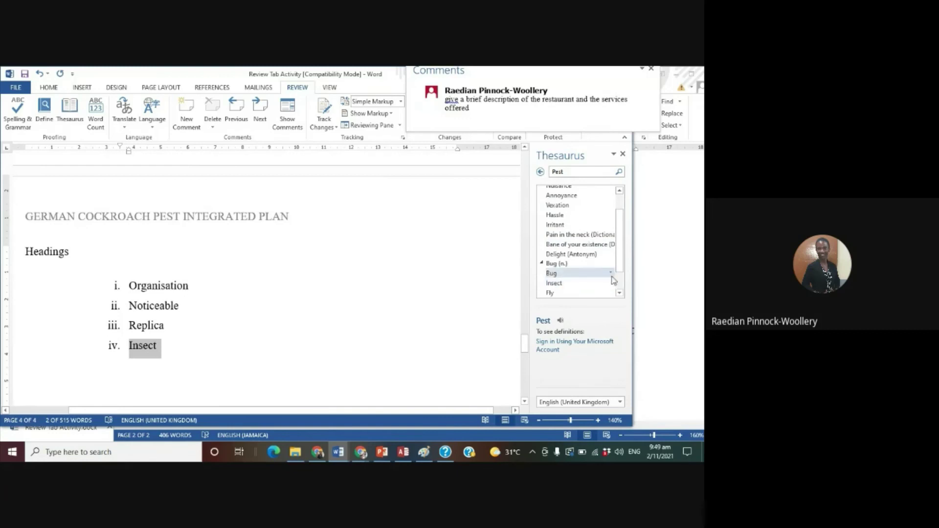
pyautogui.scroll(-1, 615, 276)
pyautogui.click(598, 172)
pyautogui.click(540, 172)
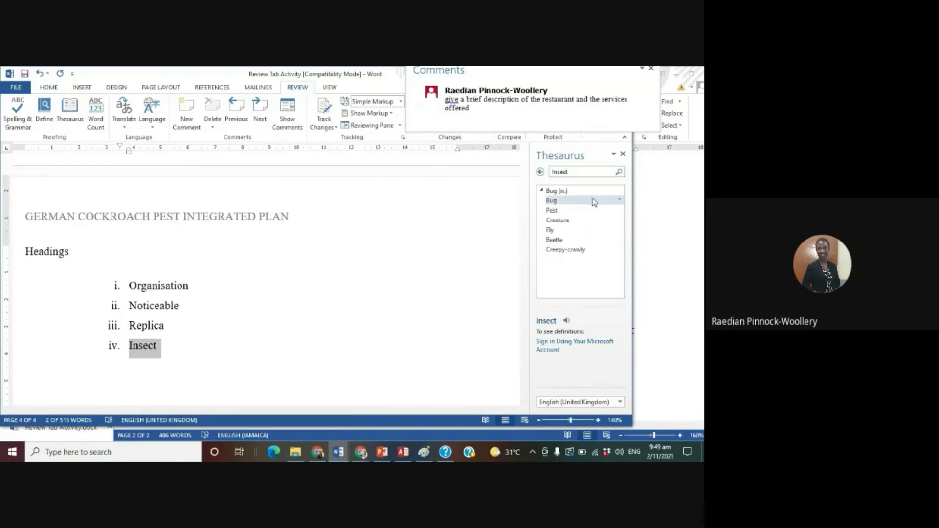
# - Replace "Insect" with the synonym "Pest" and restore it as the fourth numbered item of the list
pyautogui.click(619, 210)
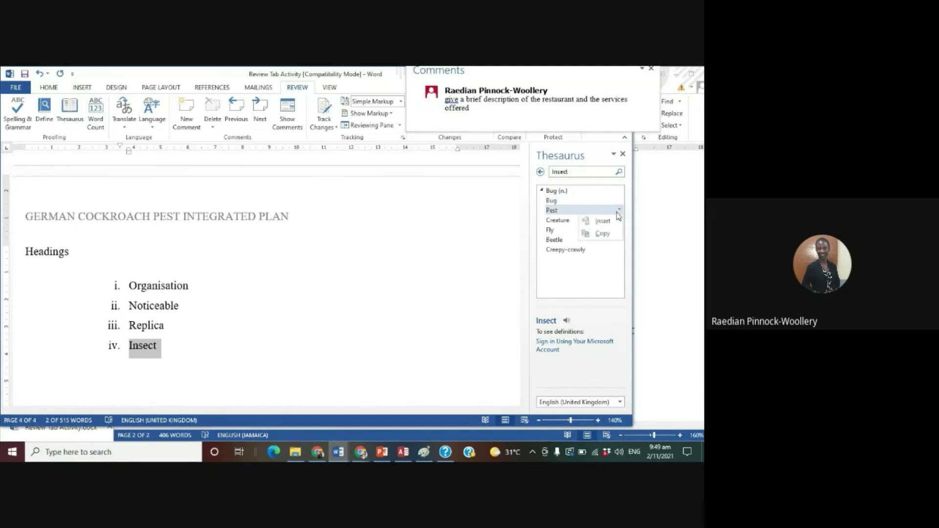
pyautogui.click(603, 220)
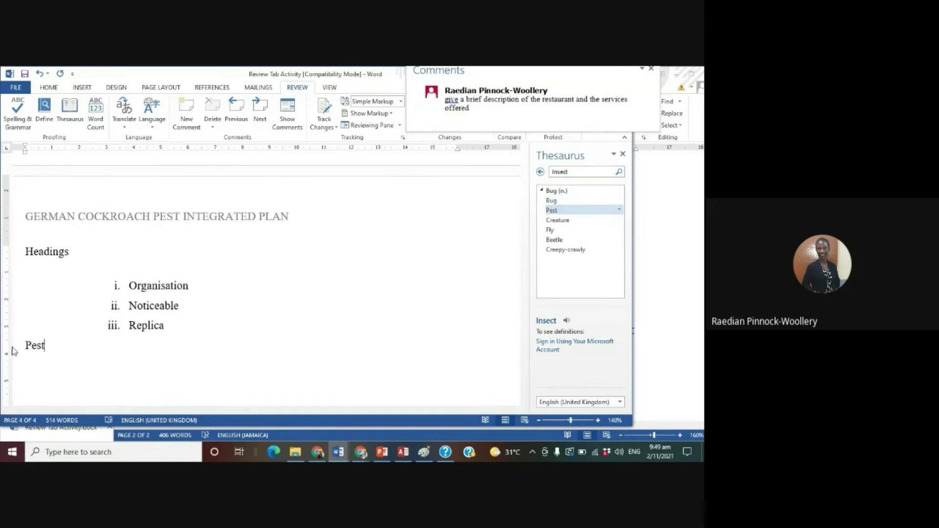
pyautogui.click(26, 345)
pyautogui.press('BackSpace')
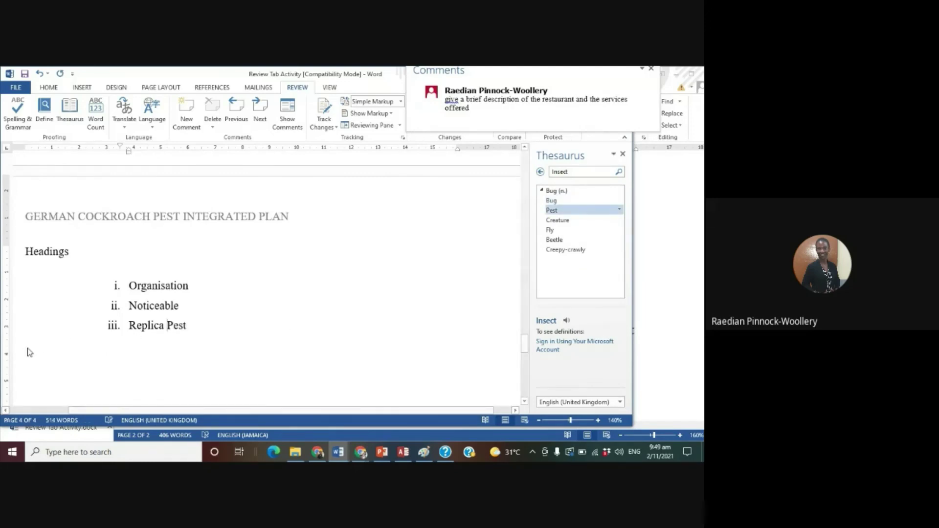
pyautogui.write('\\')
pyautogui.press('BackSpace')
pyautogui.press('Return')
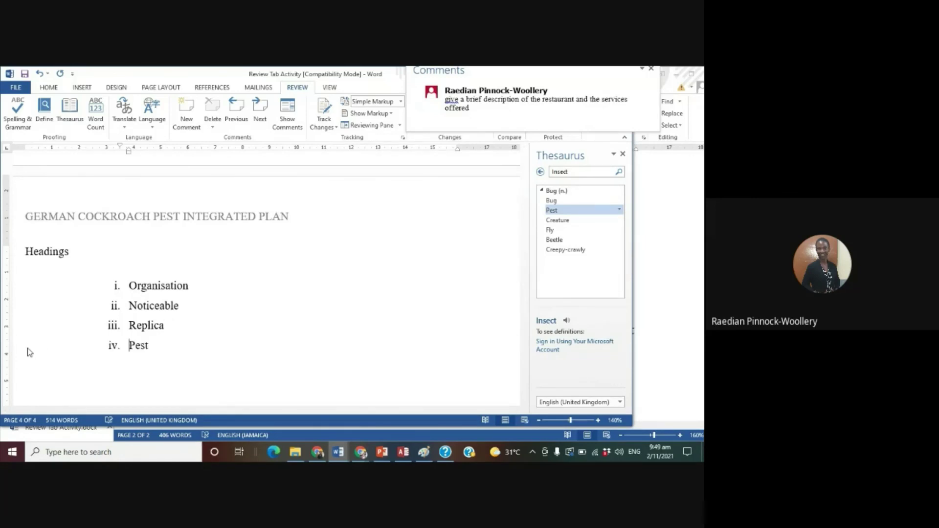
# - Switch to the Review Tab Instructions document and read the Track Changes Continued task on accepting or rejecting suggested changes
pyautogui.scroll(-10, 288, 313)
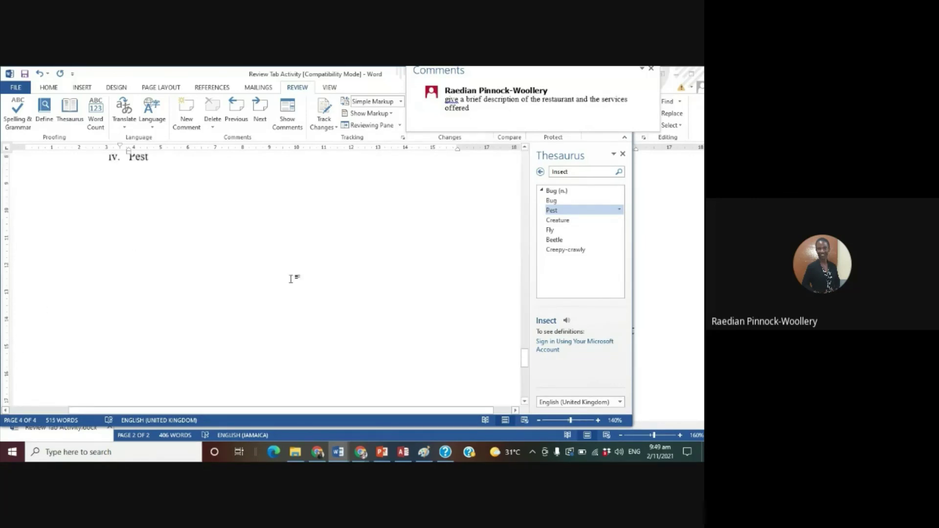
pyautogui.scroll(15, 301, 293)
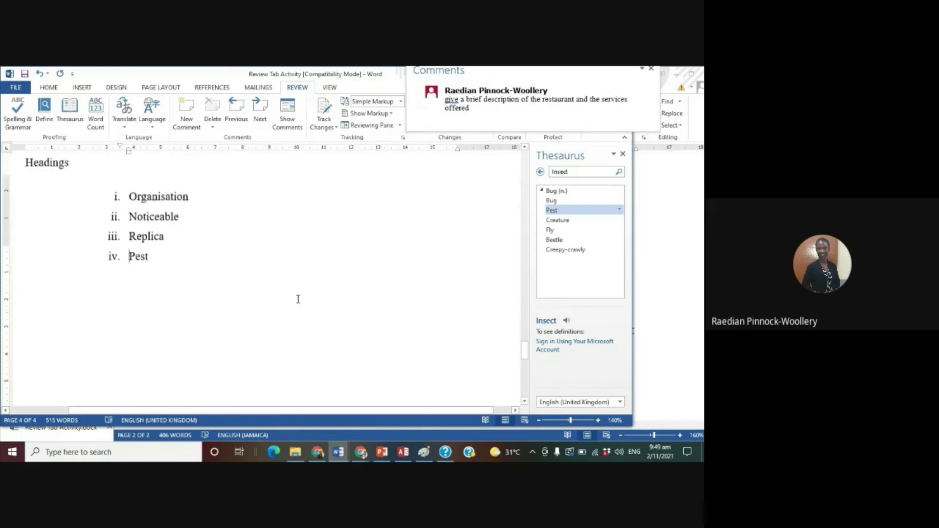
pyautogui.scroll(-3, 298, 299)
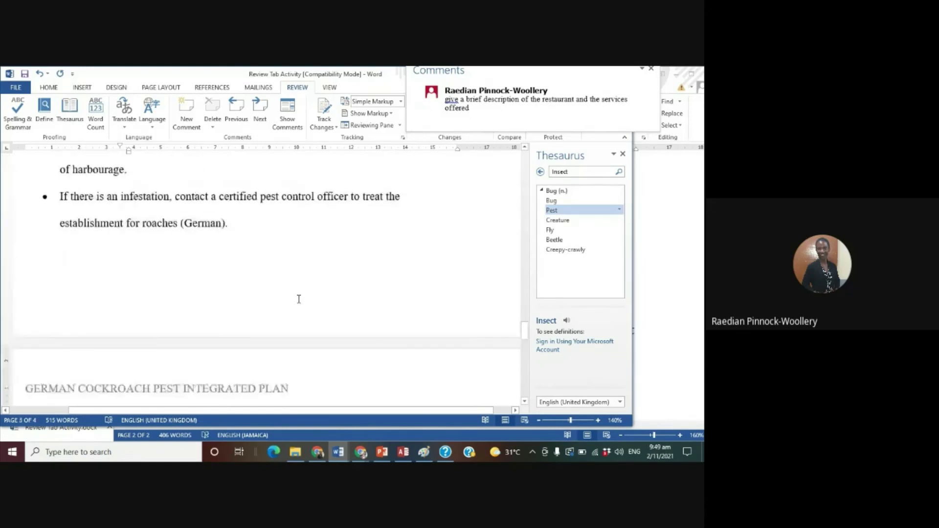
pyautogui.click(347, 455)
pyautogui.click(472, 420)
pyautogui.scroll(1, 446, 298)
pyautogui.scroll(-2, 444, 302)
pyautogui.scroll(-1, 443, 302)
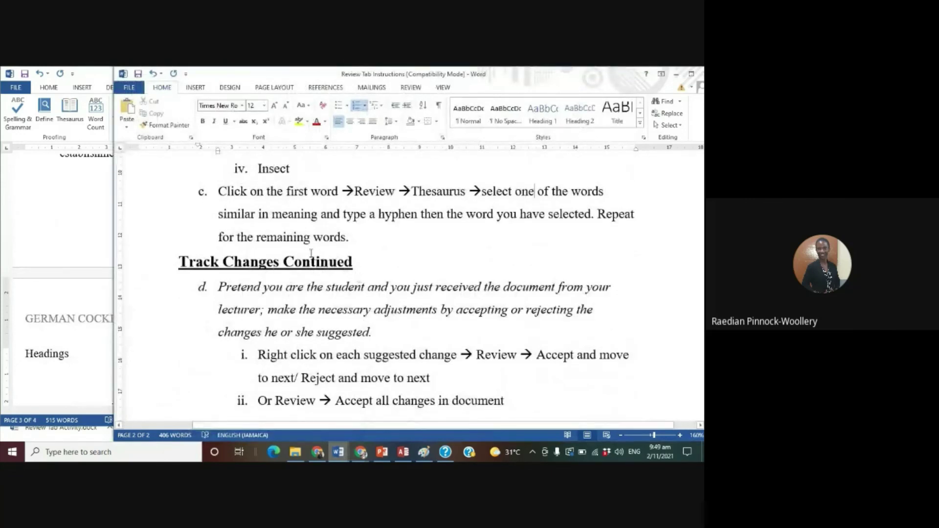
pyautogui.scroll(-1, 434, 321)
pyautogui.scroll(-3, 408, 297)
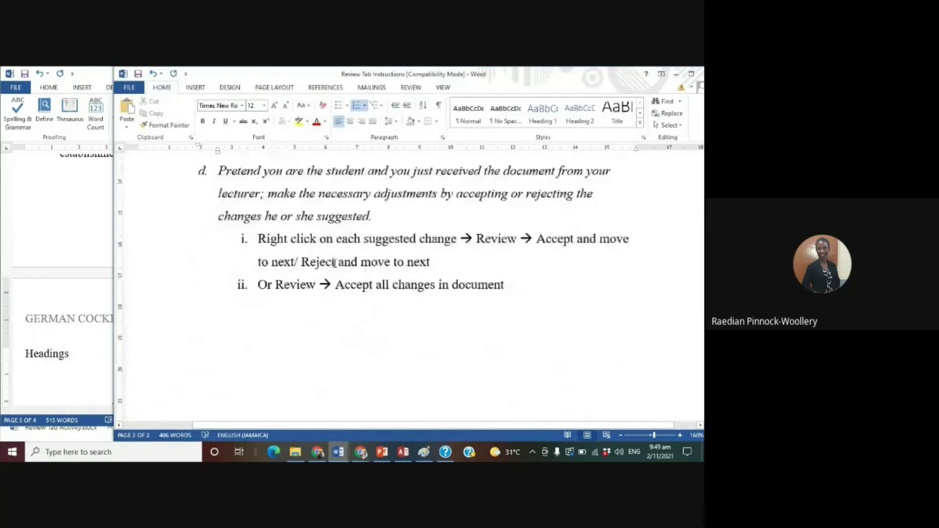
# - Return to the Review Tab Activity document and turn on Track Changes
pyautogui.click(42, 172)
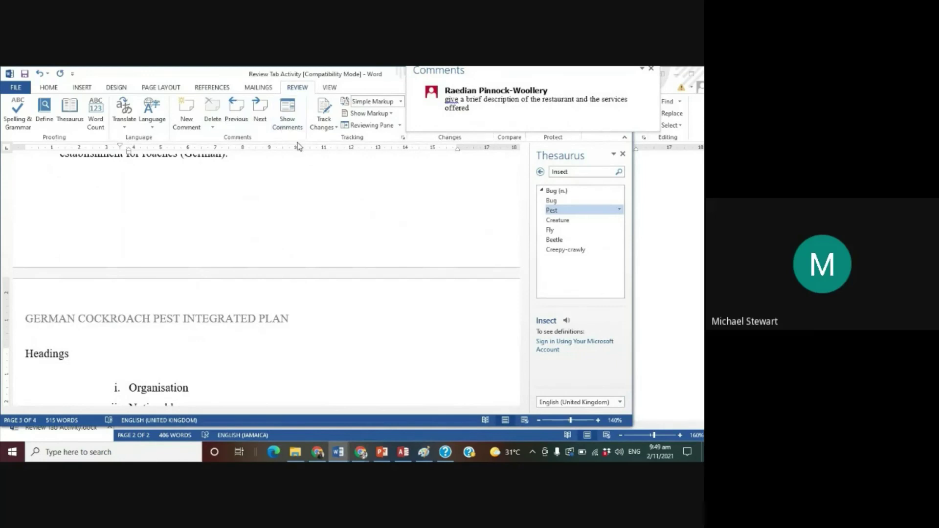
pyautogui.click(336, 127)
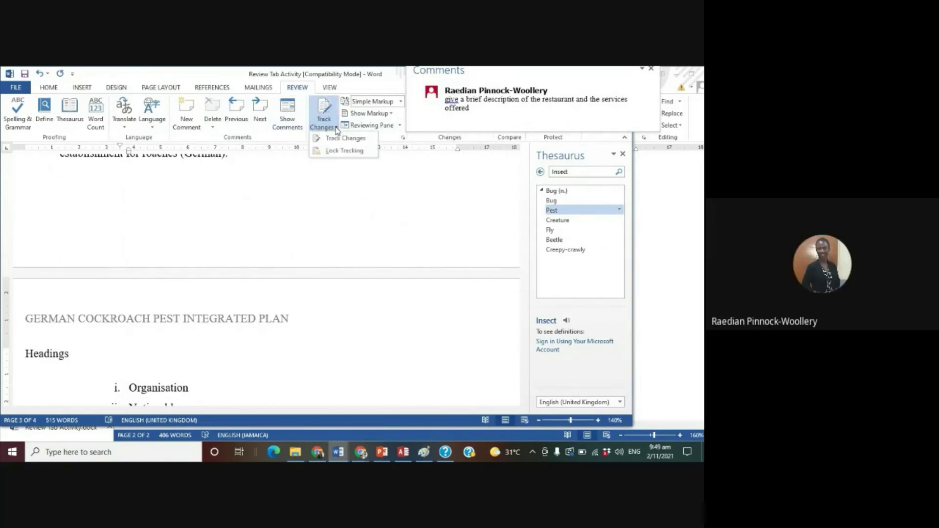
pyautogui.click(345, 138)
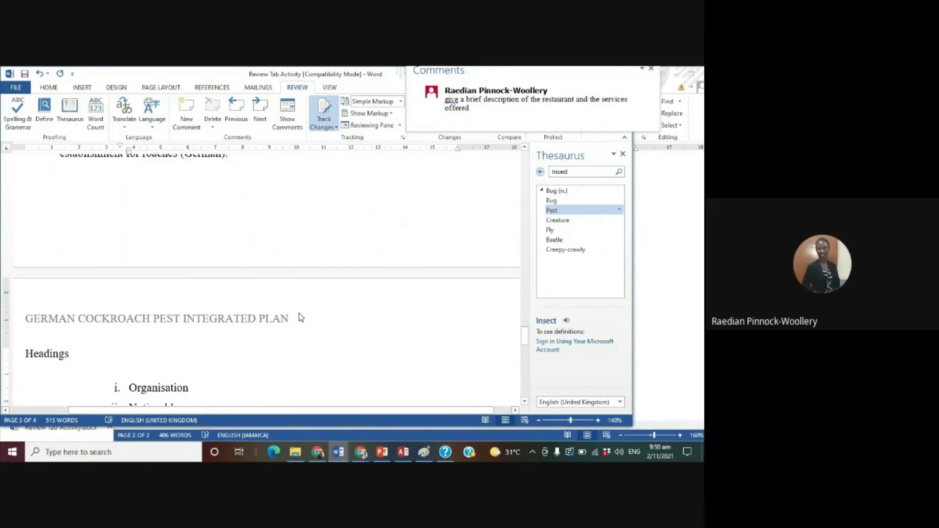
# - Recheck the instructions on accepting changes, and maximize the activity document at the "Description German Cockroach" section on page 2
pyautogui.click(670, 325)
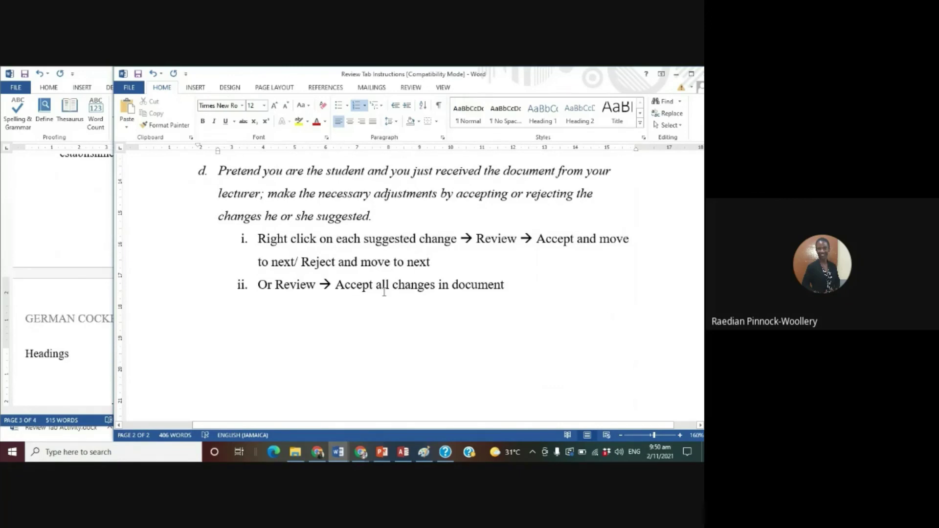
pyautogui.click(82, 210)
pyautogui.scroll(3, 82, 210)
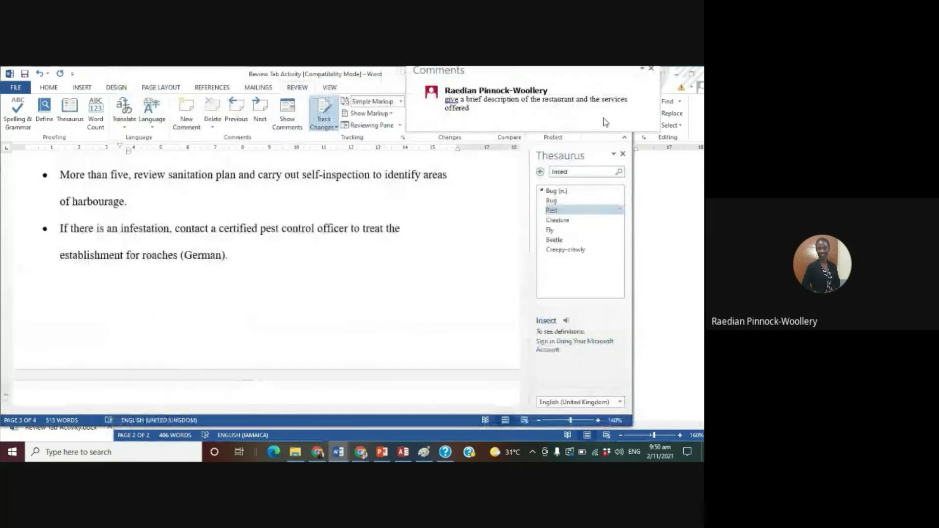
pyautogui.doubleClick(391, 81)
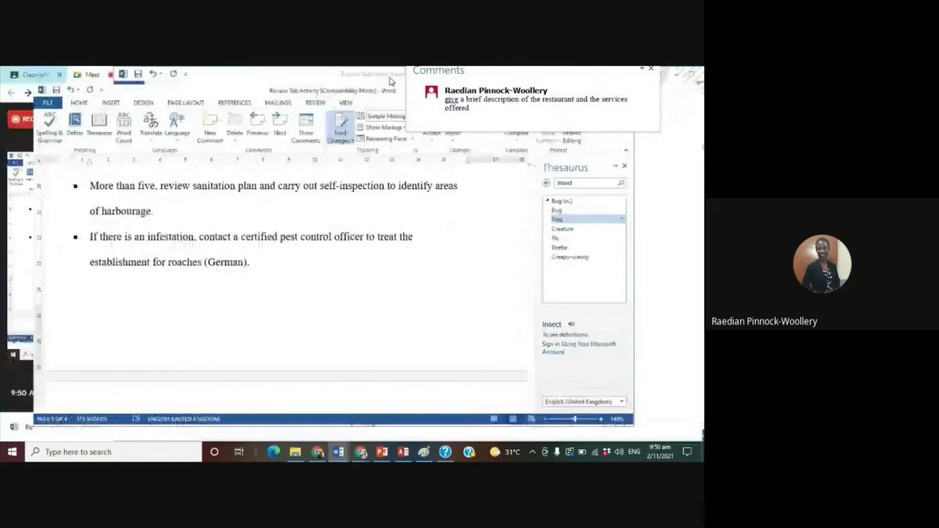
pyautogui.click(693, 95)
pyautogui.scroll(3, 517, 274)
pyautogui.moveTo(699, 342); pyautogui.dragTo(700, 244)
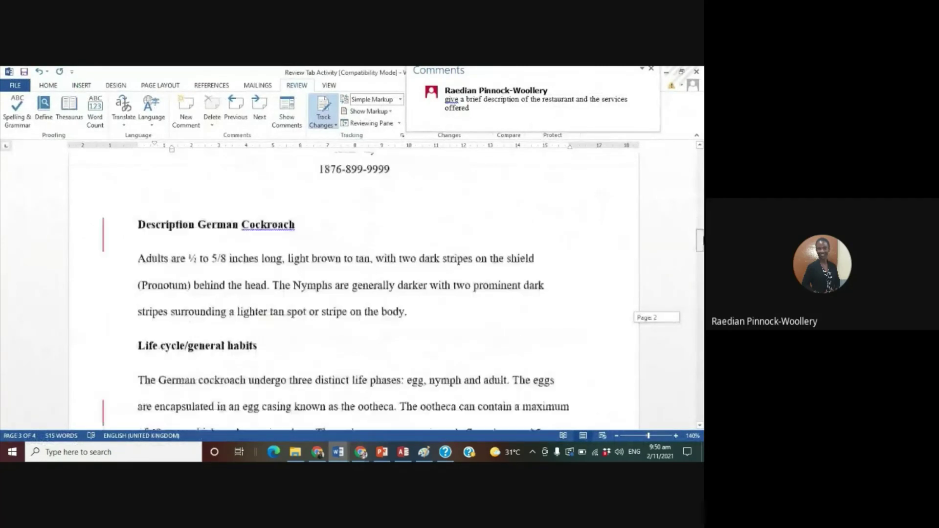
# - Move the floating Comments pane off the change commands, accept the tracked change in the "Description German Cockroach" heading and advance to the next change
pyautogui.moveTo(532, 72); pyautogui.dragTo(650, 197)
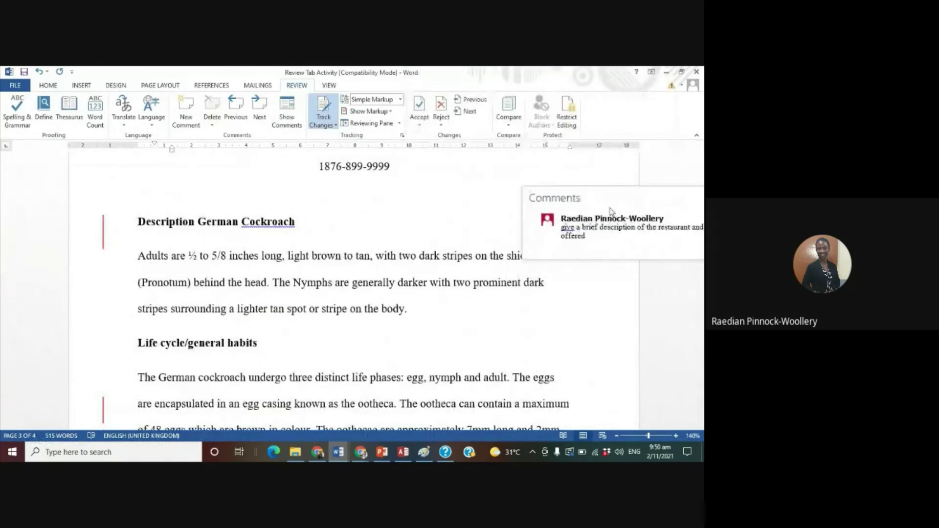
pyautogui.scroll(1, 185, 240)
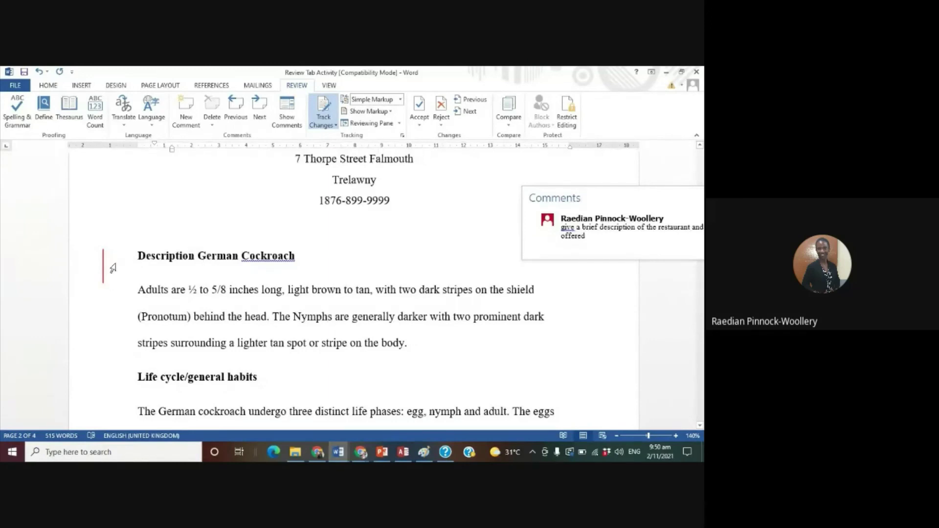
pyautogui.click(86, 260)
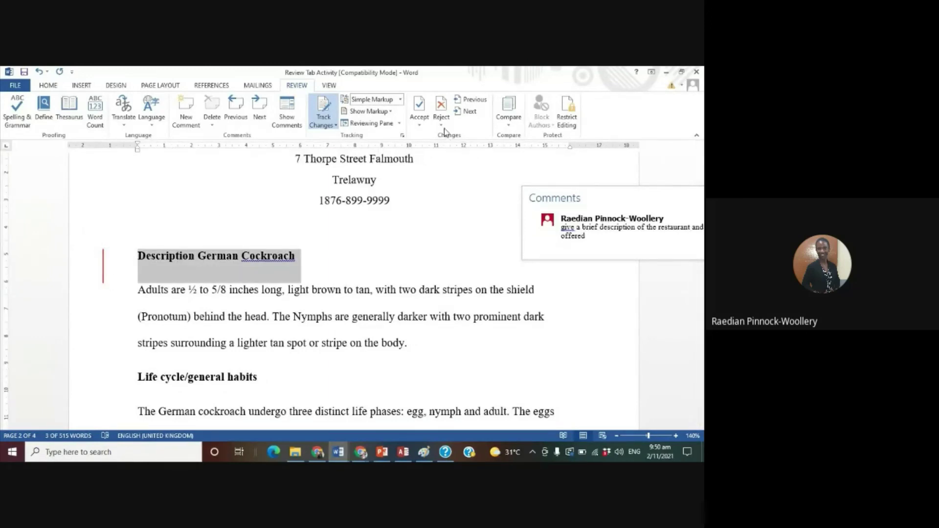
pyautogui.click(419, 125)
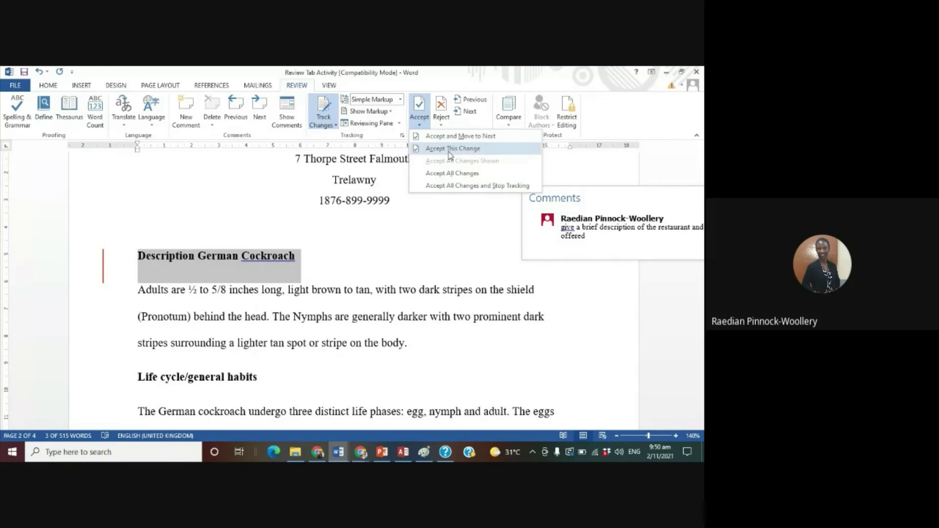
pyautogui.click(442, 126)
pyautogui.click(441, 125)
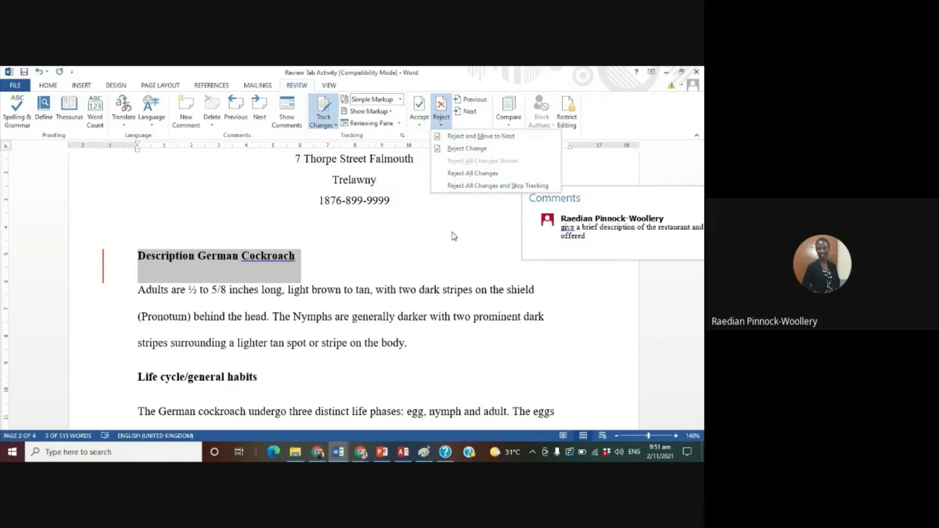
pyautogui.click(434, 236)
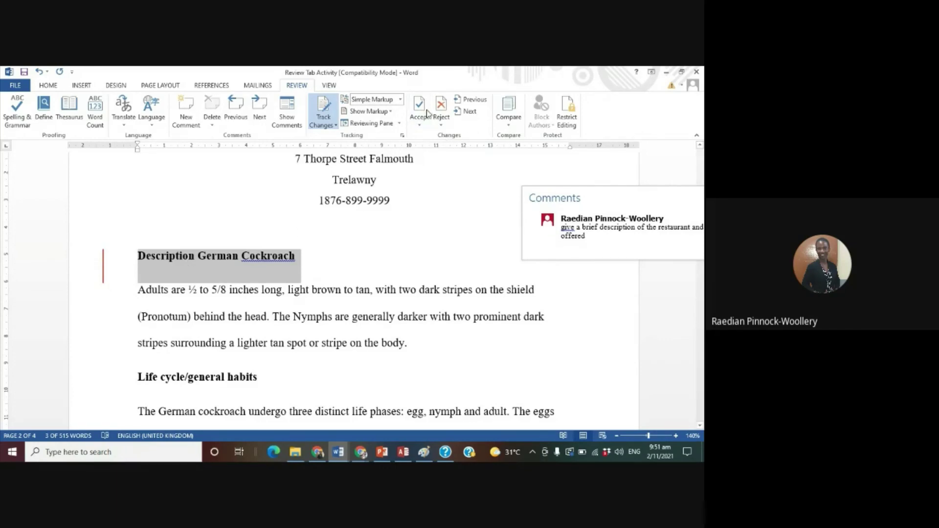
pyautogui.click(420, 125)
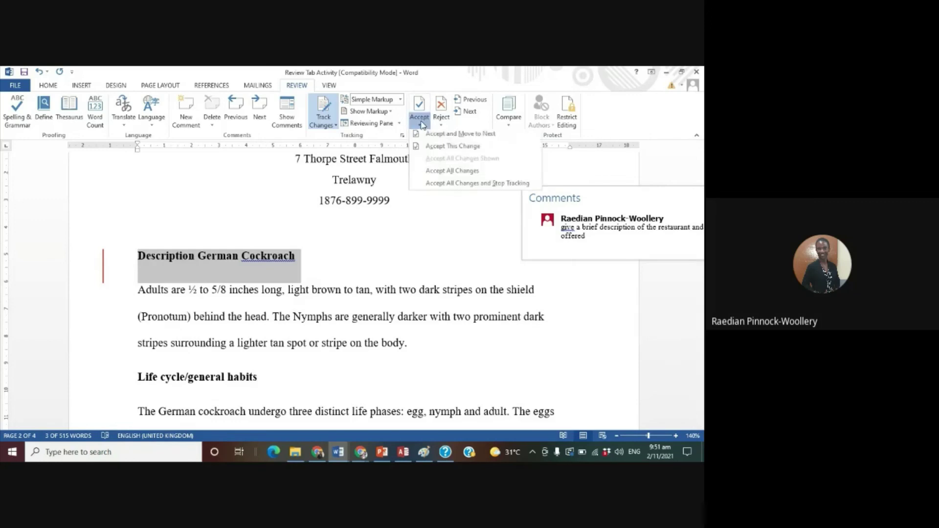
pyautogui.click(444, 134)
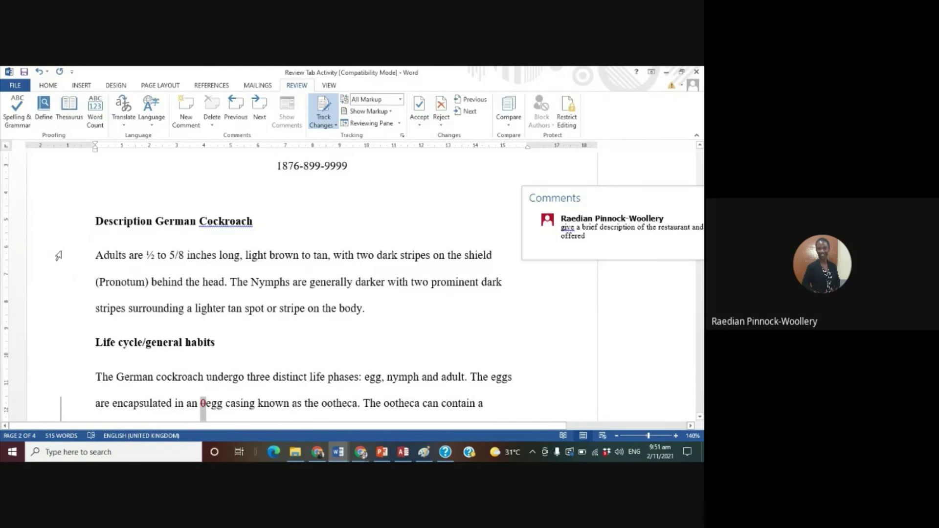
# - Accept the tracked deletion of the "0" before "egg casing" in the Life cycle/general habits paragraph and move to the next change
pyautogui.scroll(-1, 59, 256)
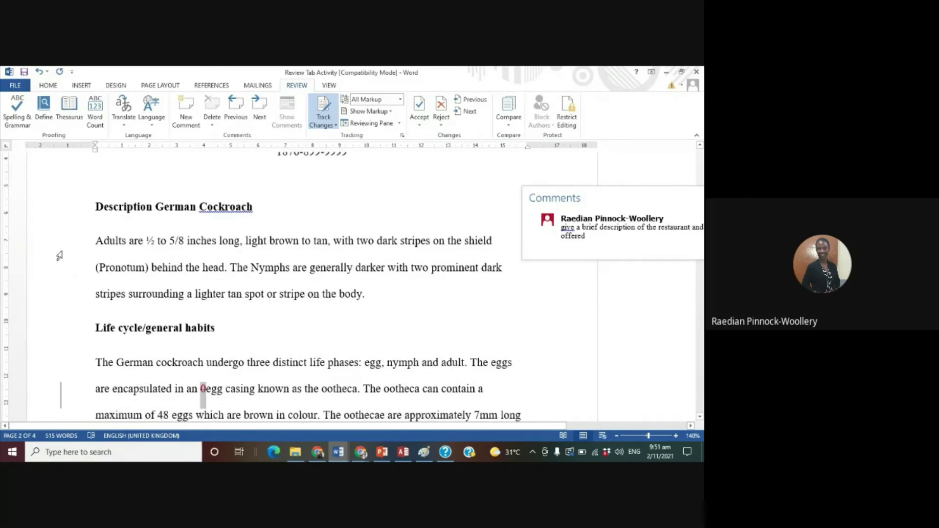
pyautogui.scroll(-5, 59, 255)
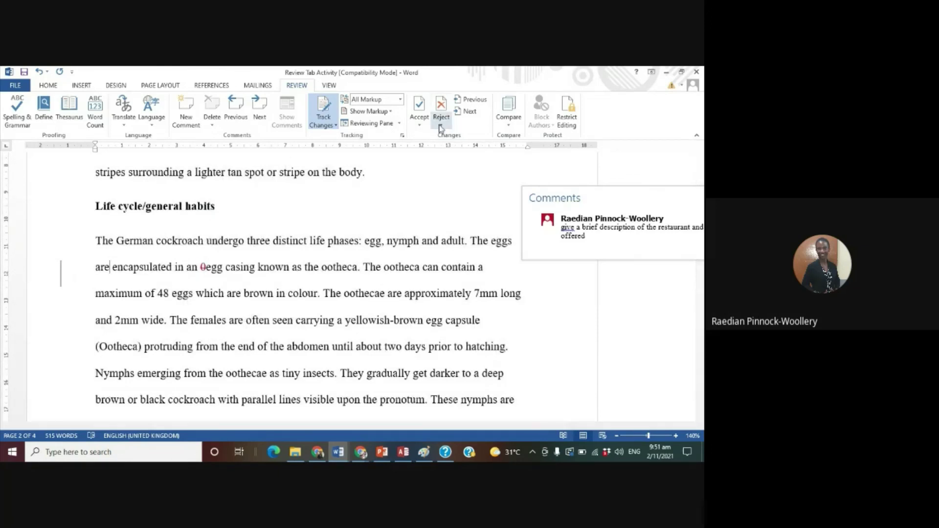
pyautogui.click(424, 126)
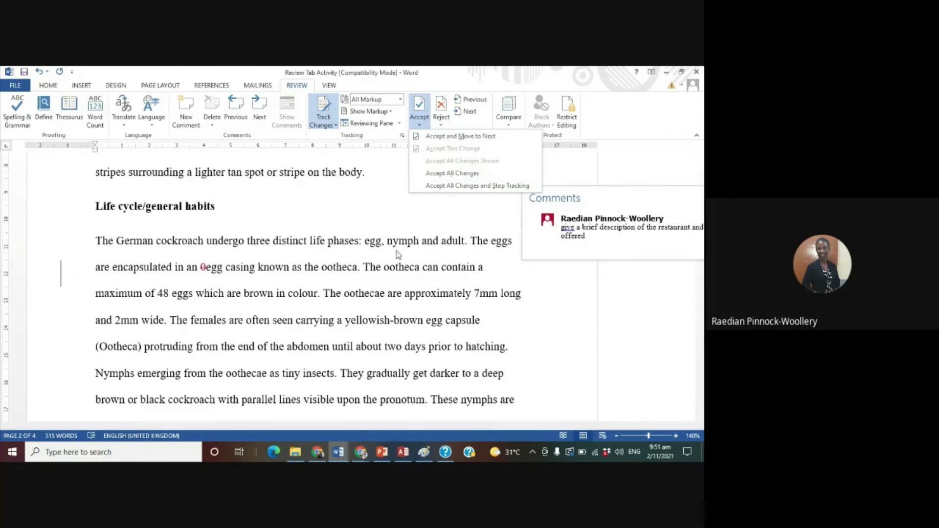
pyautogui.click(108, 268)
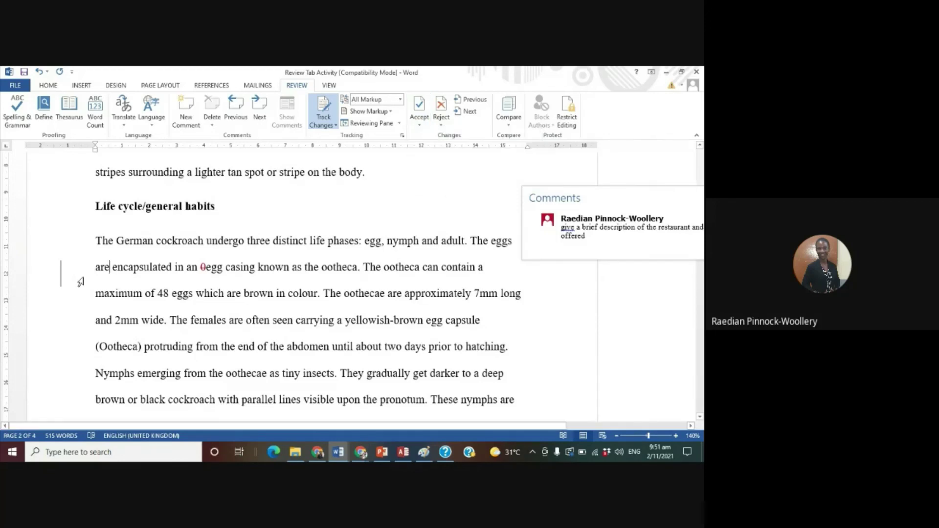
pyautogui.click(419, 124)
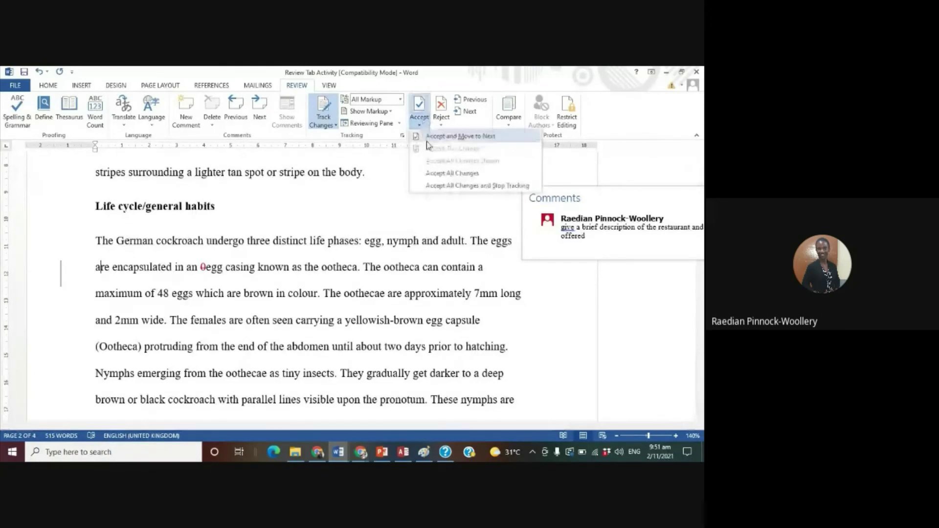
pyautogui.click(471, 137)
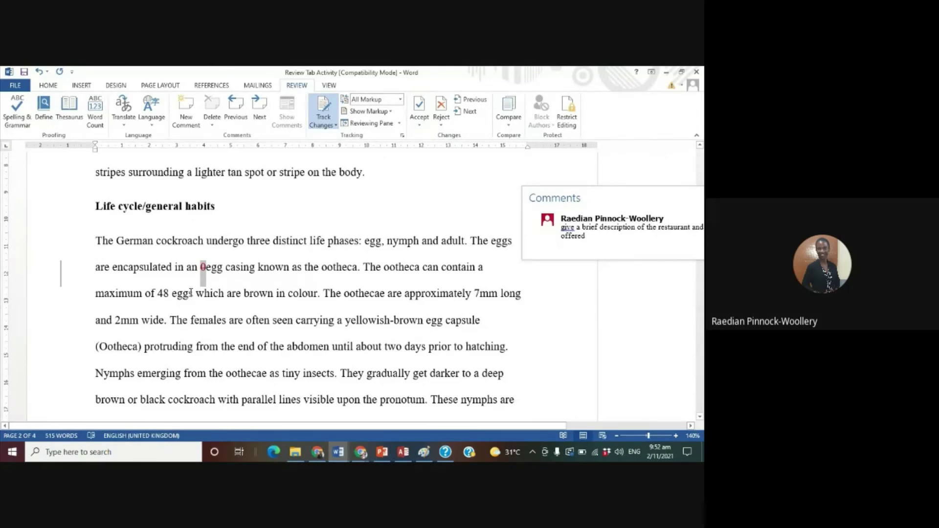
pyautogui.click(419, 123)
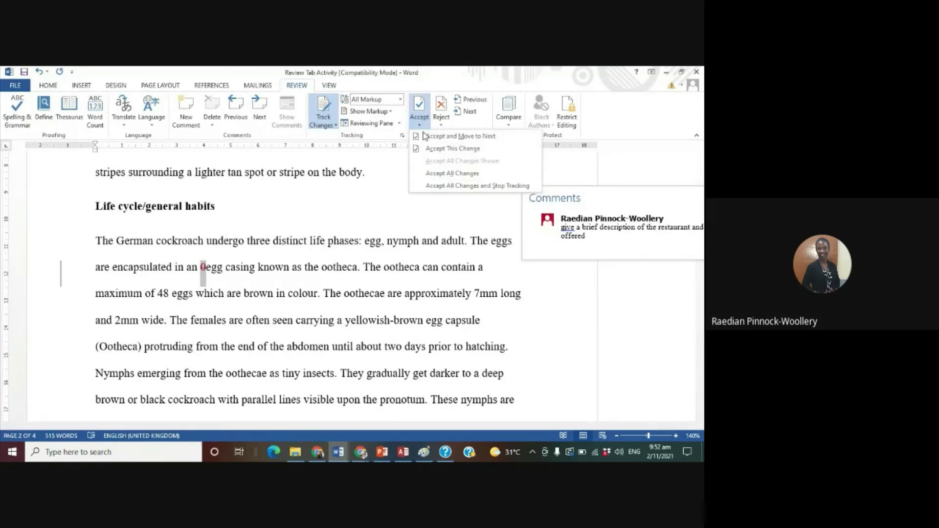
pyautogui.click(437, 137)
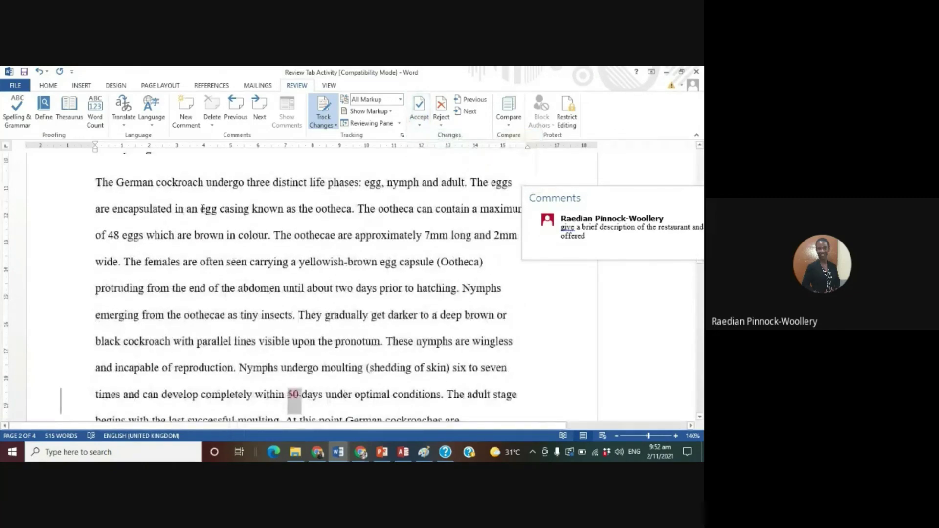
# - Accept all remaining tracked changes in the document, including the deletion of "50" before "days under optimal conditions"
pyautogui.scroll(-1, 403, 392)
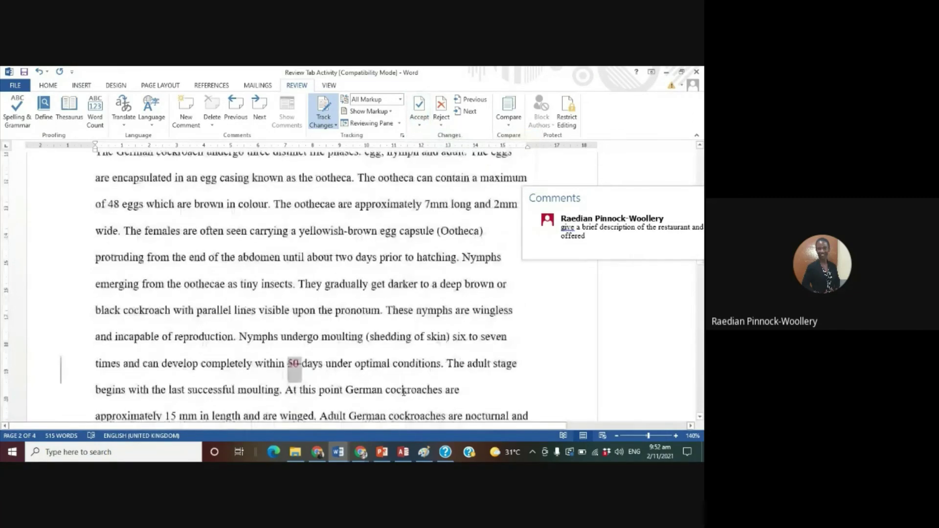
pyautogui.scroll(-1, 294, 364)
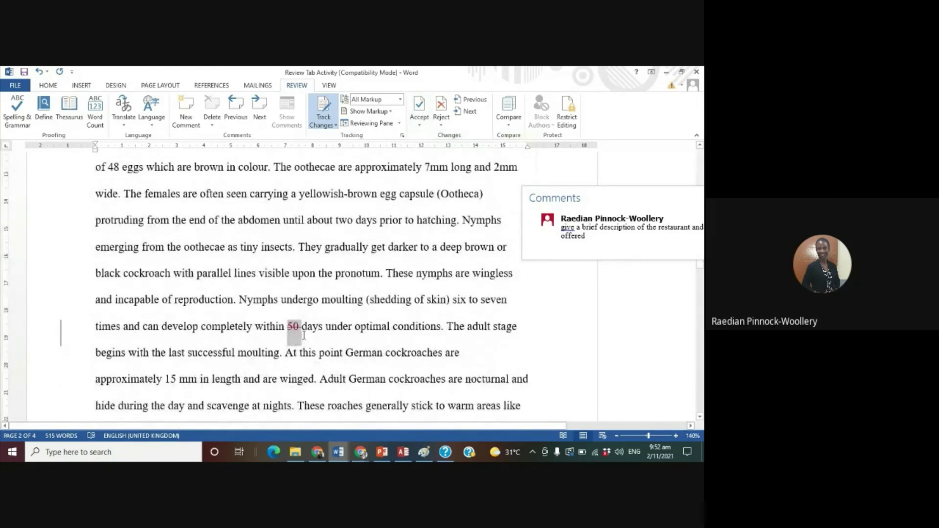
pyautogui.click(420, 125)
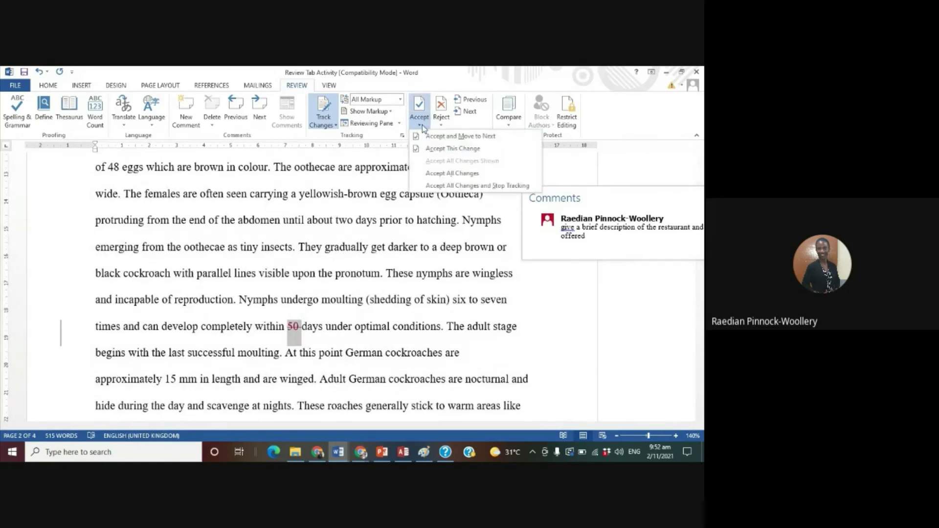
pyautogui.click(444, 174)
pyautogui.scroll(-1, 389, 290)
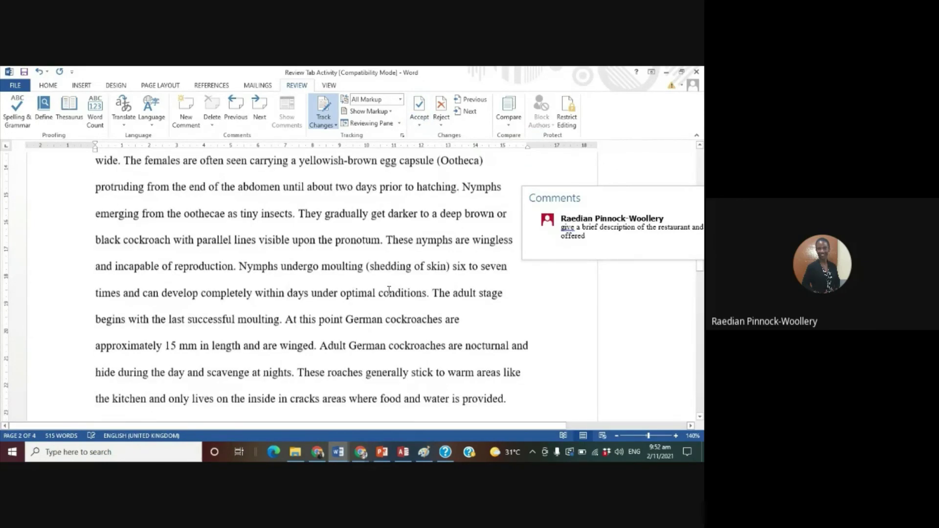
# - Look through the preventative measures pages and the life cycle section for any outstanding tracked changes
pyautogui.scroll(-10, 389, 290)
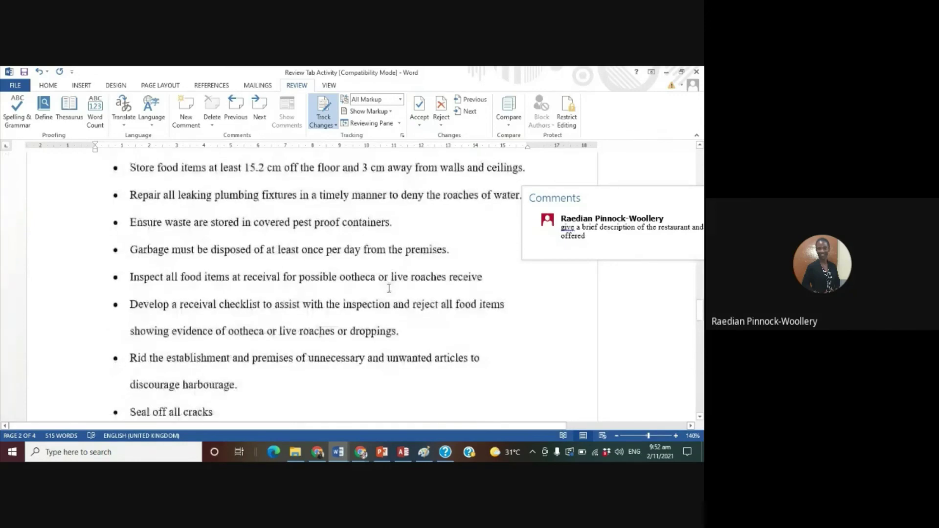
pyautogui.scroll(-8, 389, 289)
pyautogui.scroll(10, 386, 288)
pyautogui.scroll(8, 379, 291)
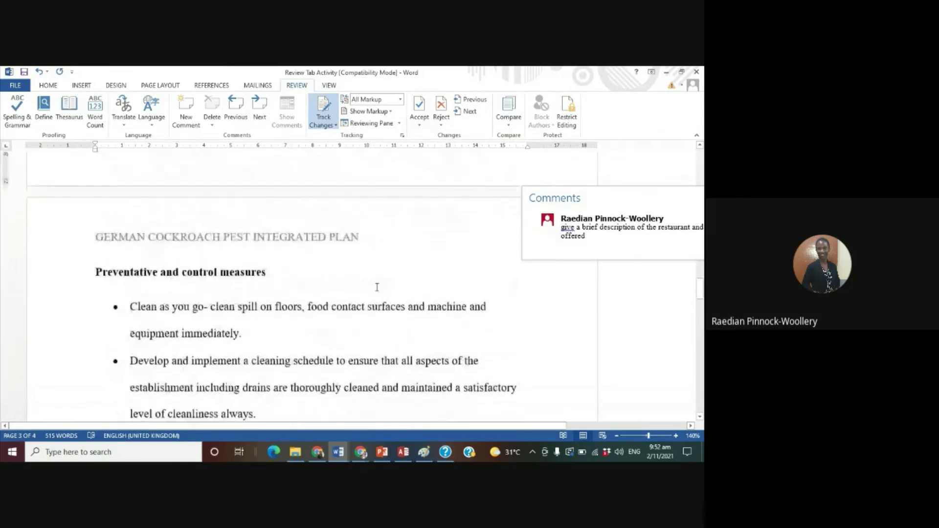
pyautogui.scroll(4, 379, 276)
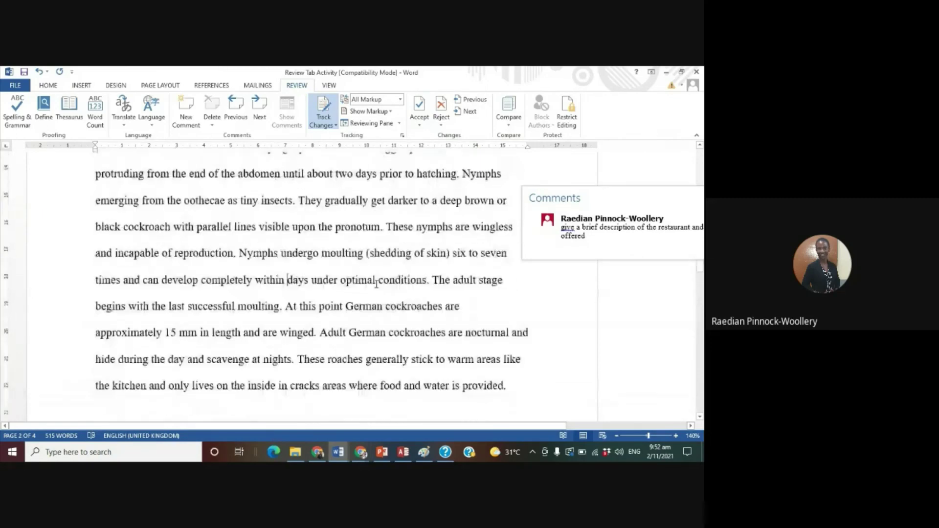
pyautogui.scroll(-3, 377, 283)
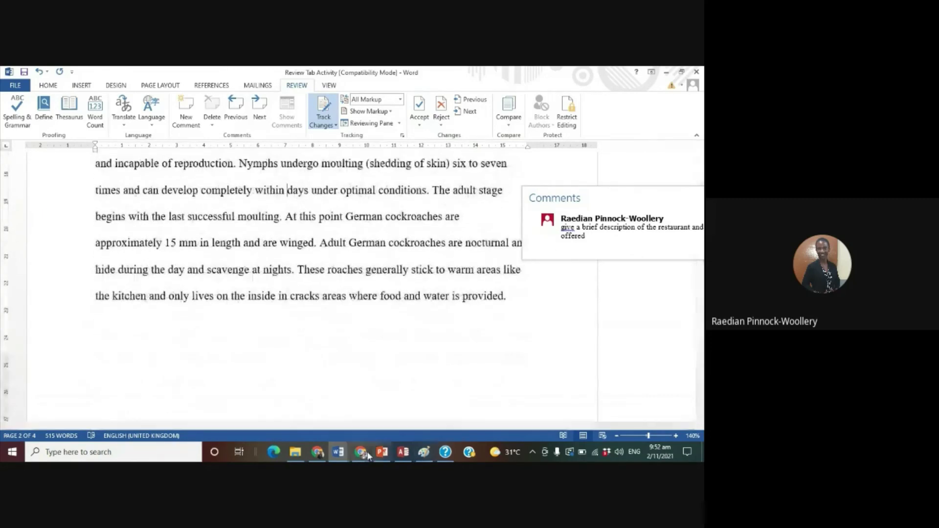
# - Switch to the Review Tab Instructions document and check for further tasks below the item on accepting all changes
pyautogui.moveTo(345, 453)
pyautogui.click(448, 417)
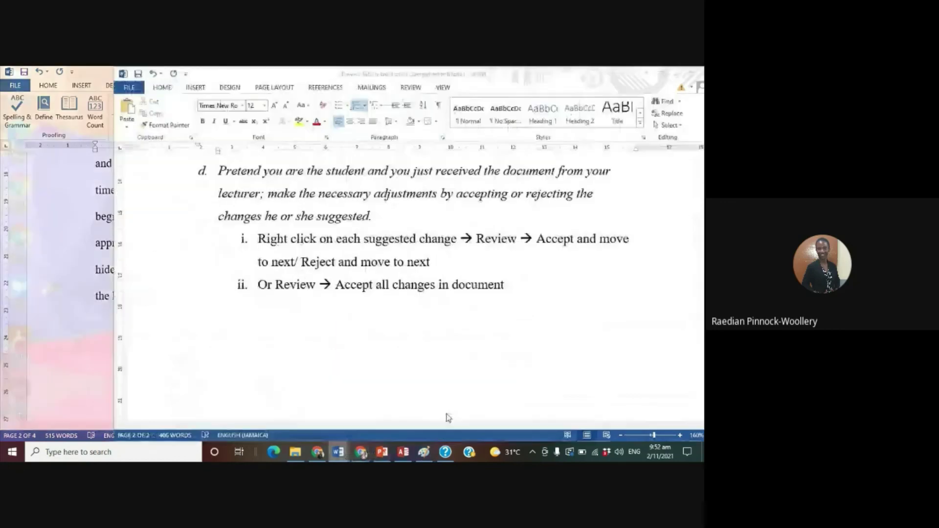
pyautogui.scroll(-5, 428, 298)
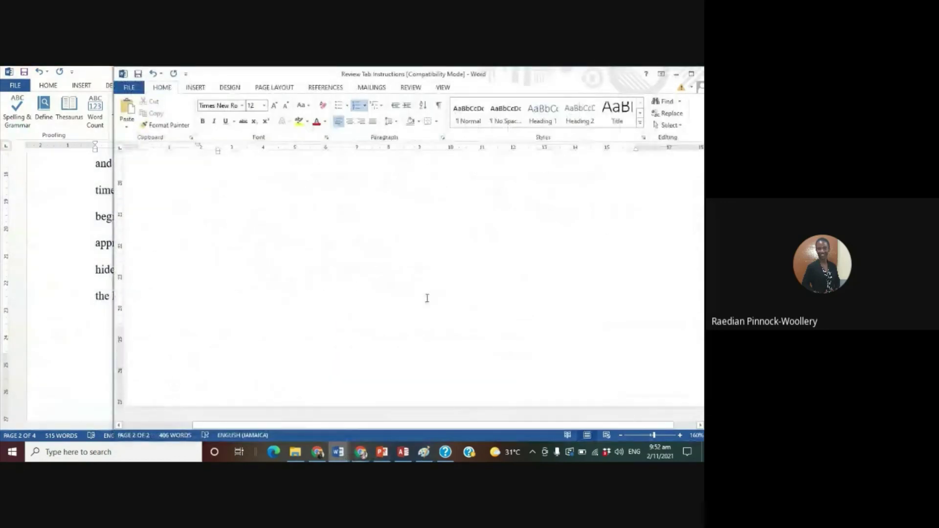
pyautogui.scroll(2, 427, 298)
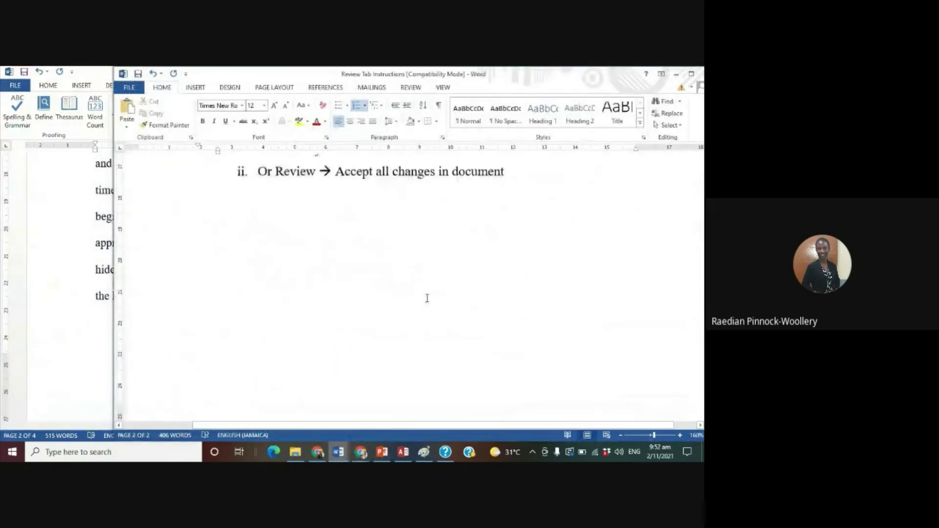
# - Switch to the Google Meet call in Chrome and open the Recording activity
pyautogui.click(317, 452)
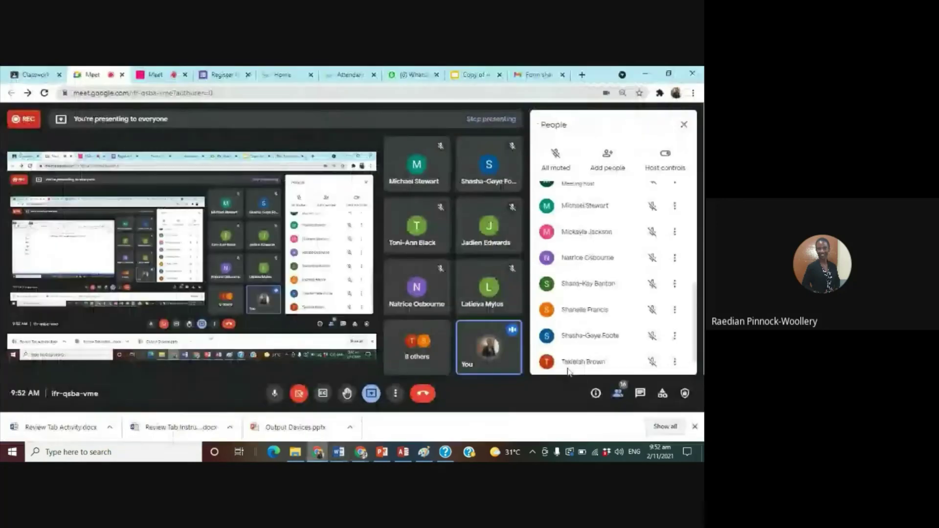
pyautogui.click(662, 394)
pyautogui.click(582, 162)
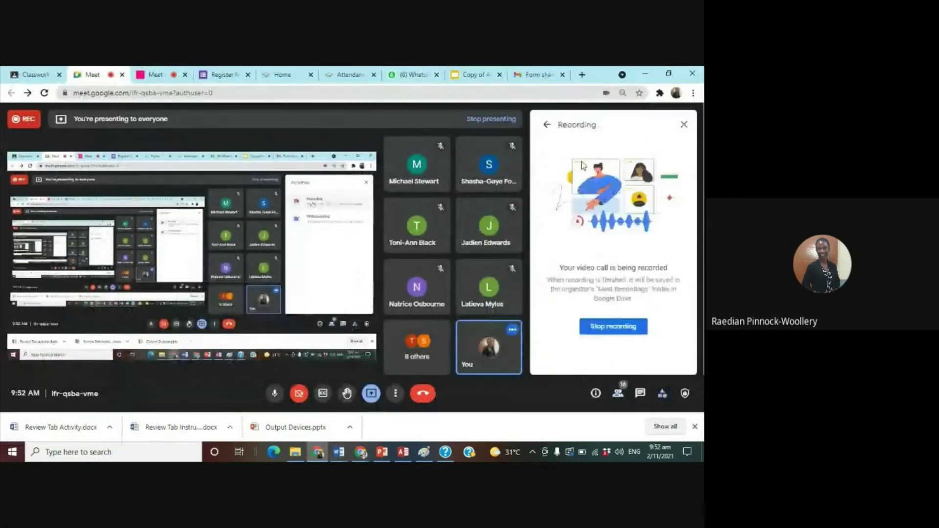